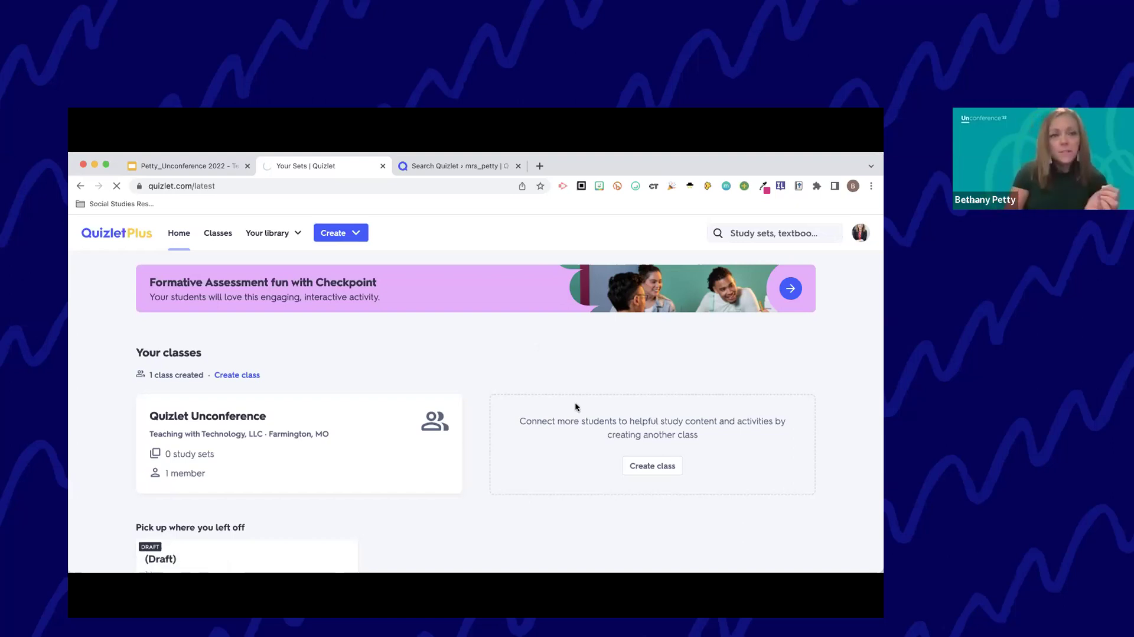
Step: Open the form for creating a new class to view its options, and close it without creating one
click(358, 240)
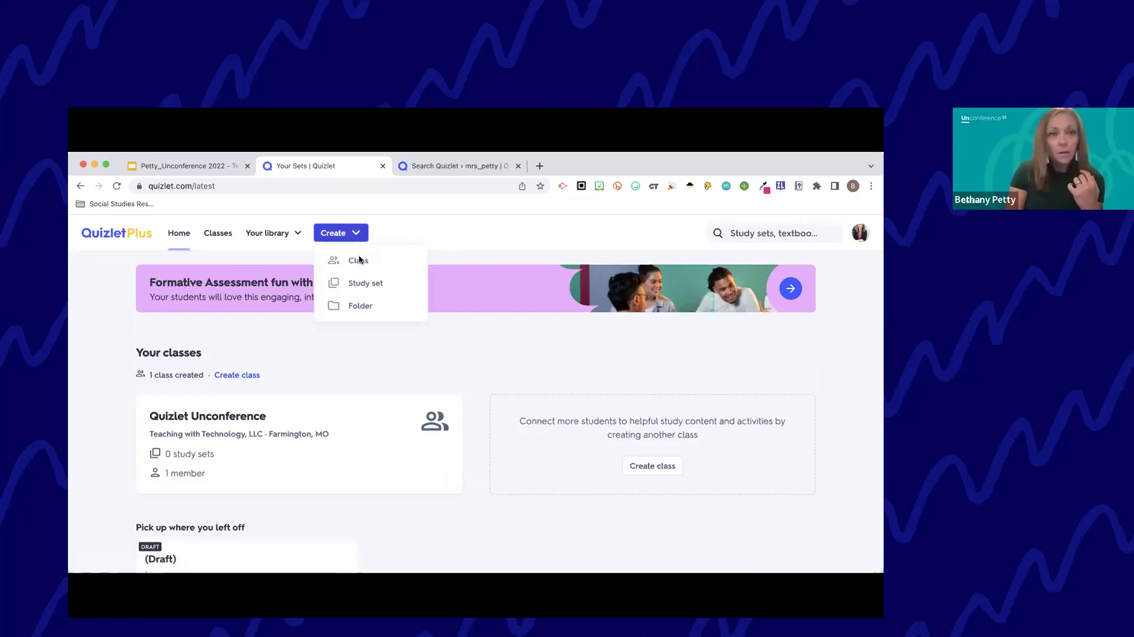
click(358, 261)
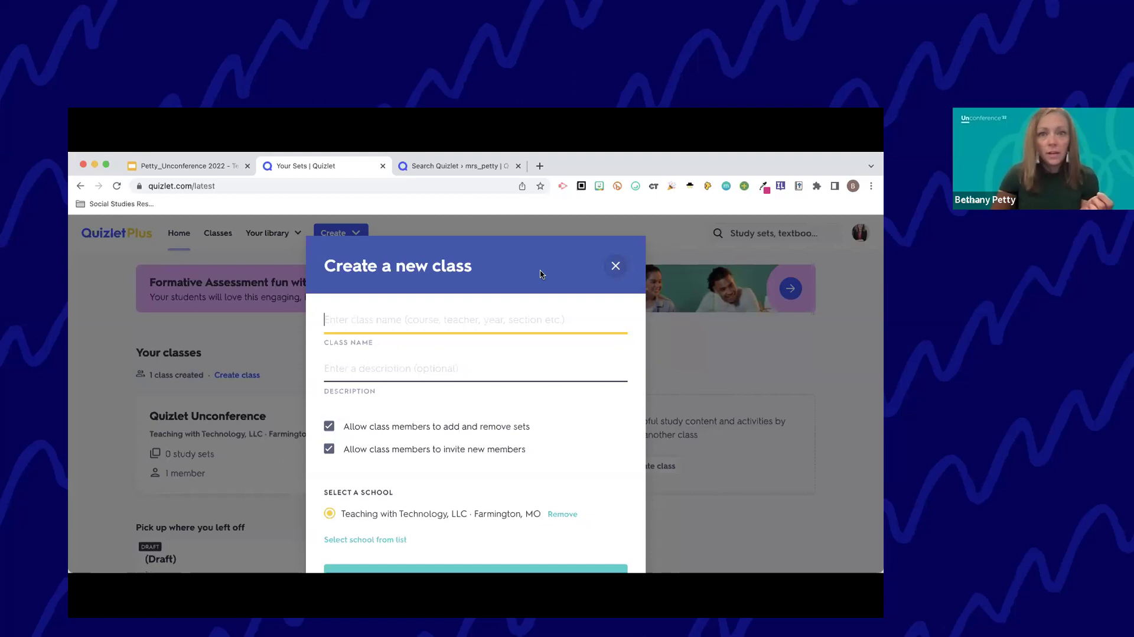
click(313, 434)
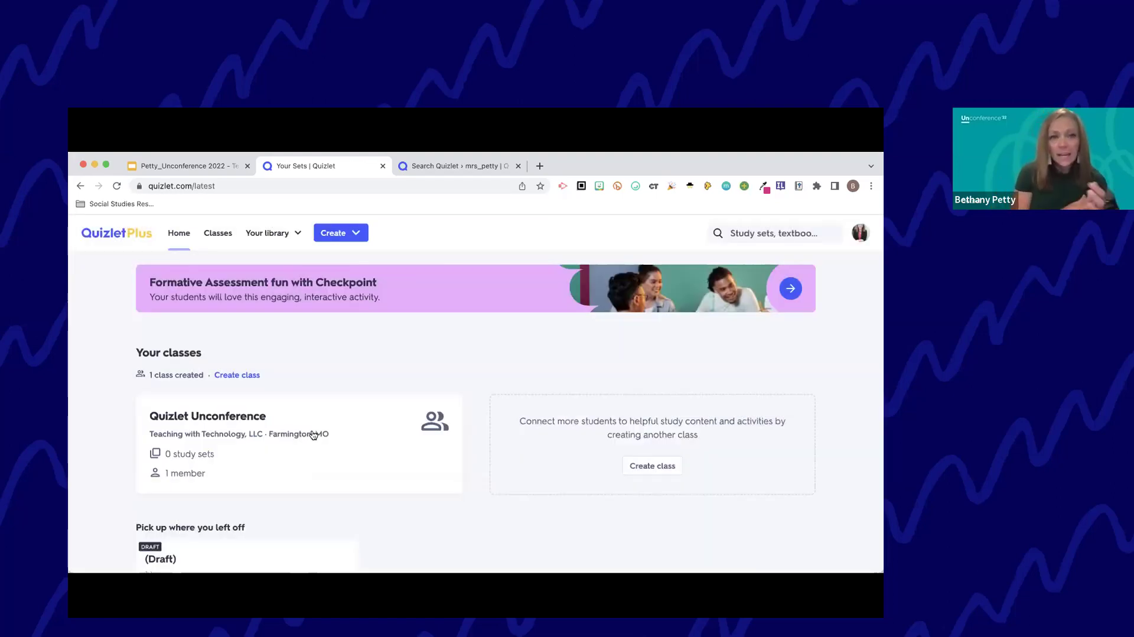
Step: Open the Quizlet Unconference class and copy the student join link from its members page
click(313, 435)
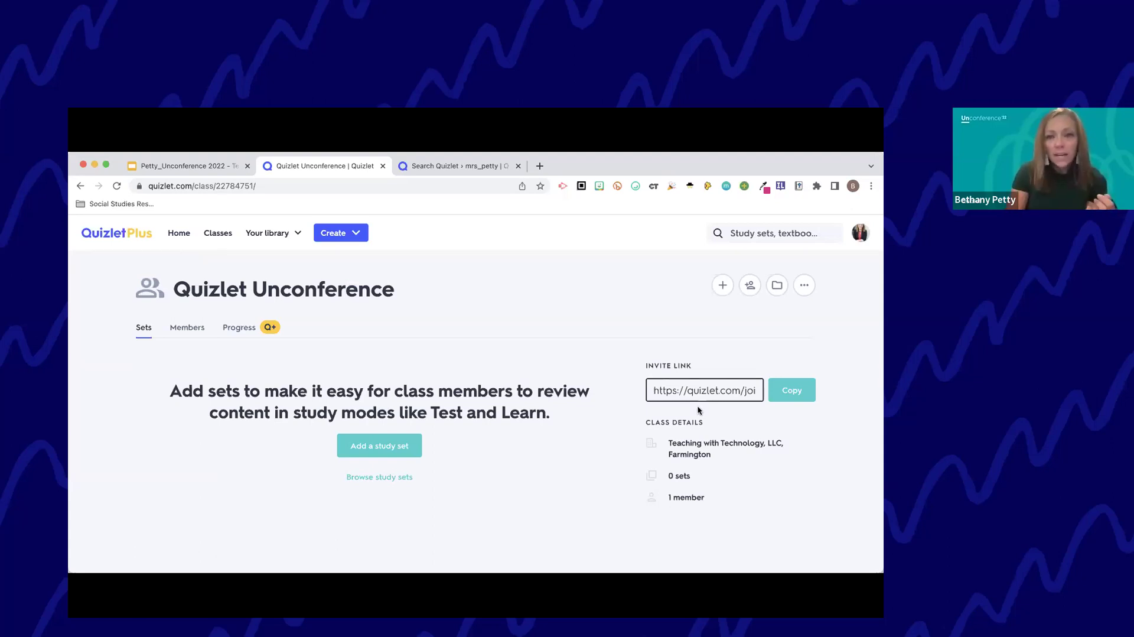
click(179, 329)
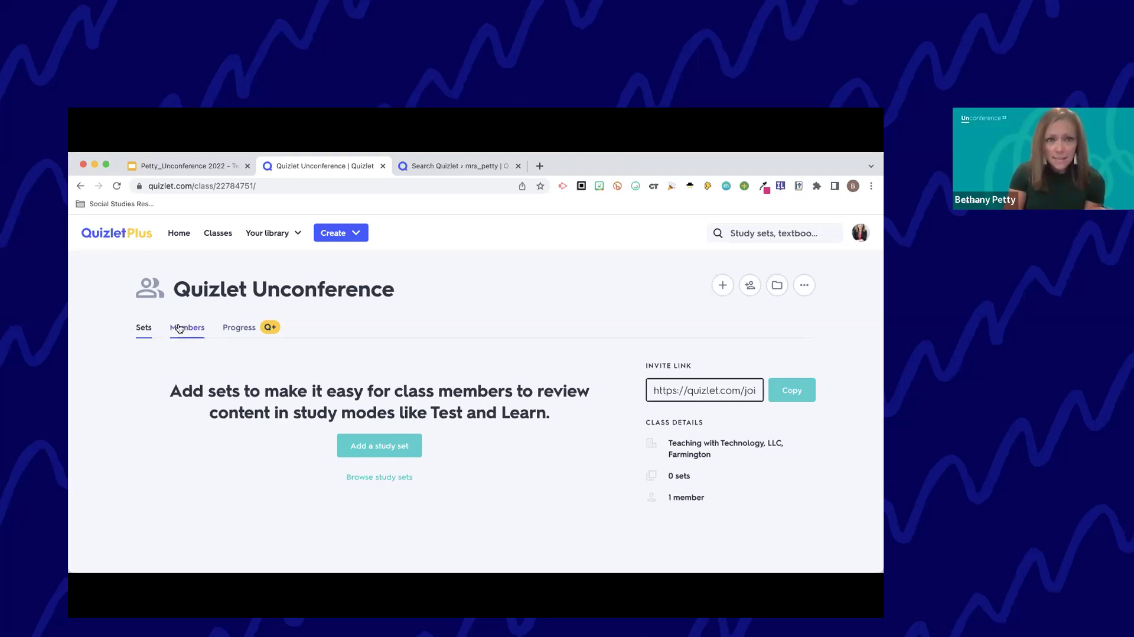
scroll(341, 486, down, 2)
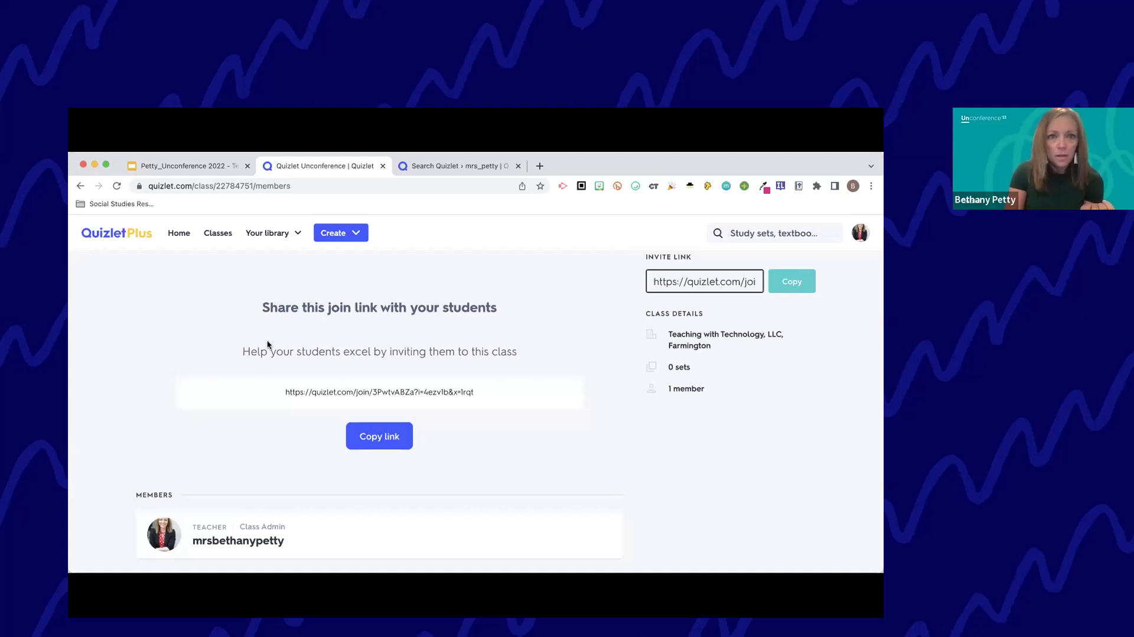
scroll(267, 344, up, 2)
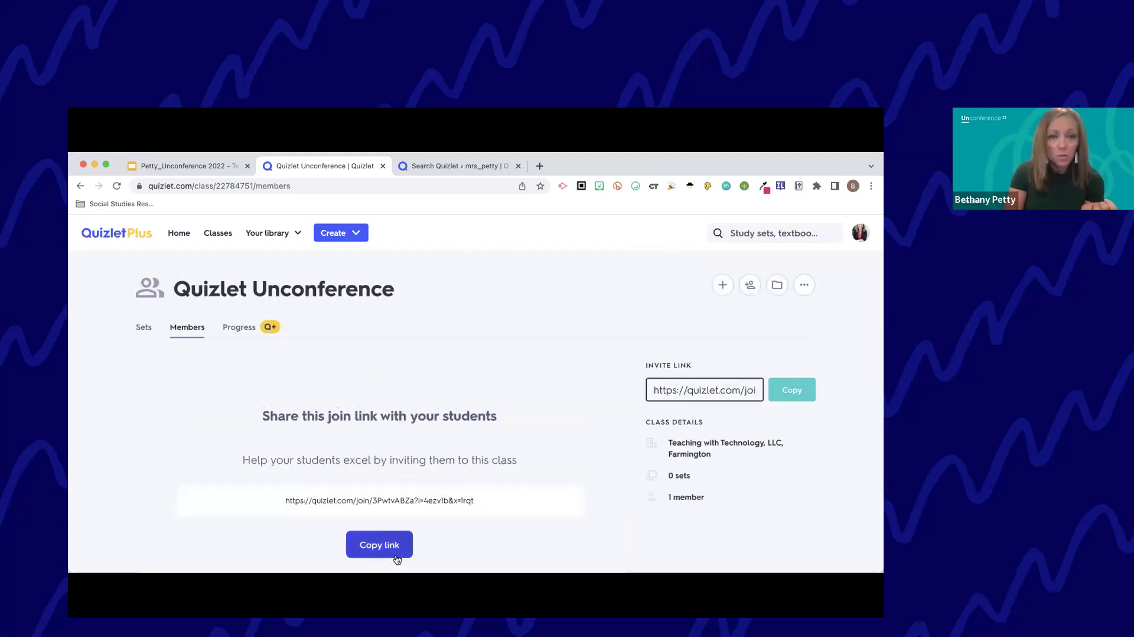
click(397, 559)
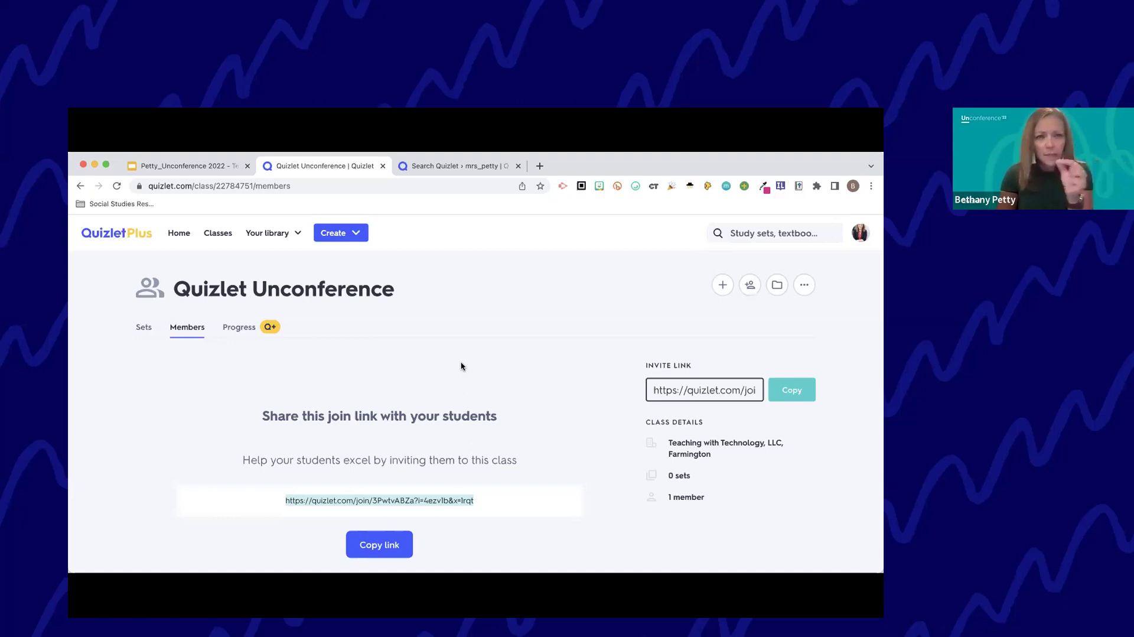
click(278, 384)
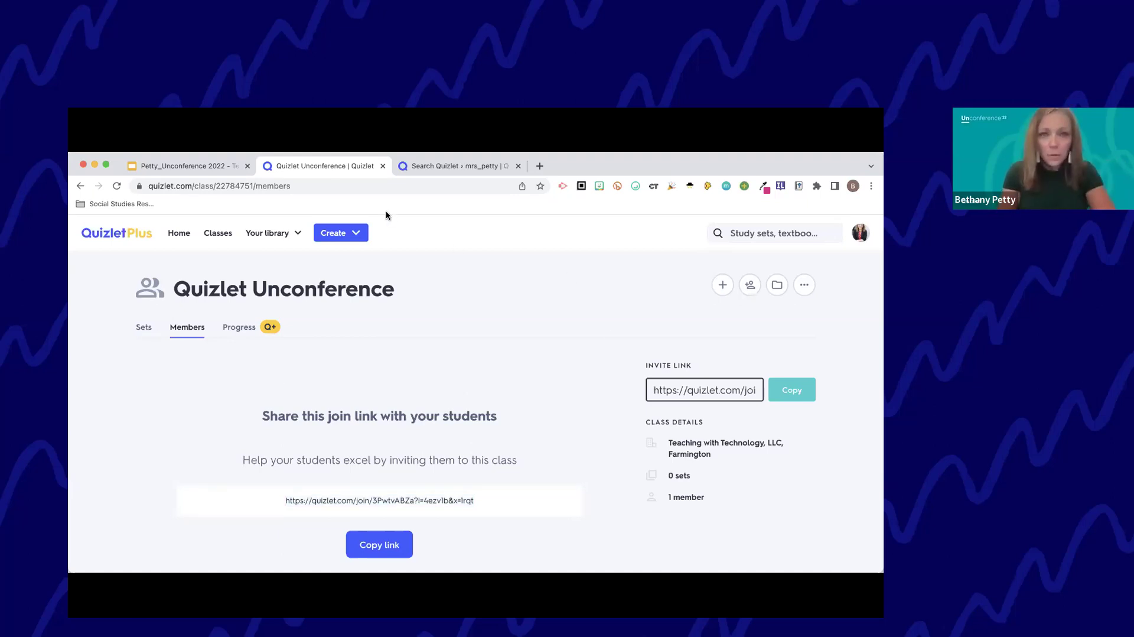
Step: Copy the class's invite link shown above the class details
click(805, 391)
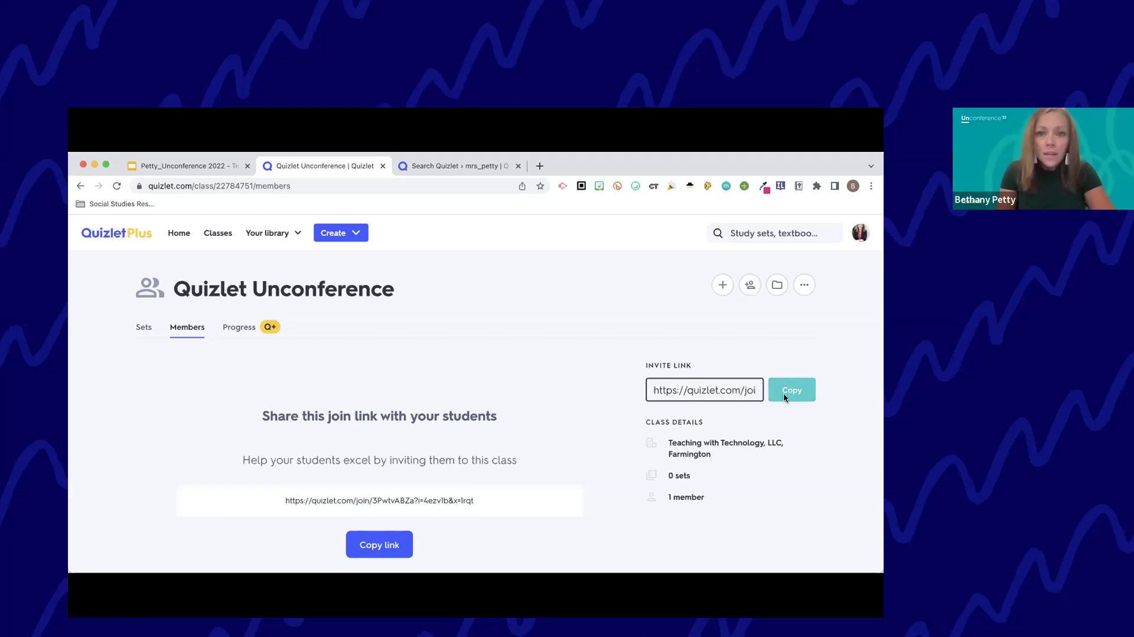
click(781, 395)
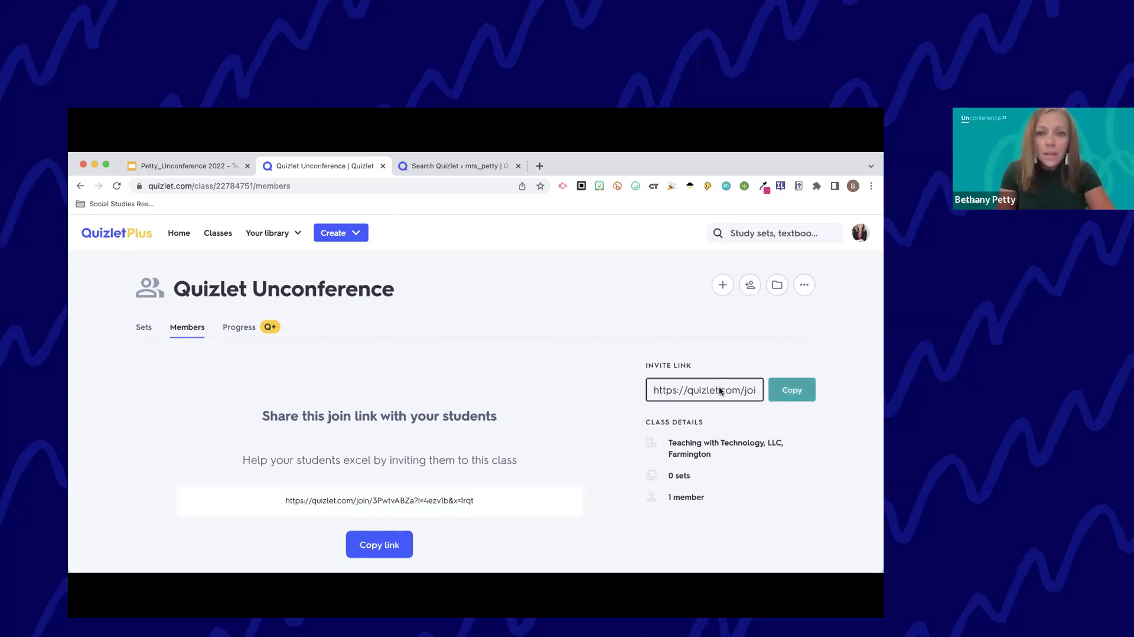
click(791, 390)
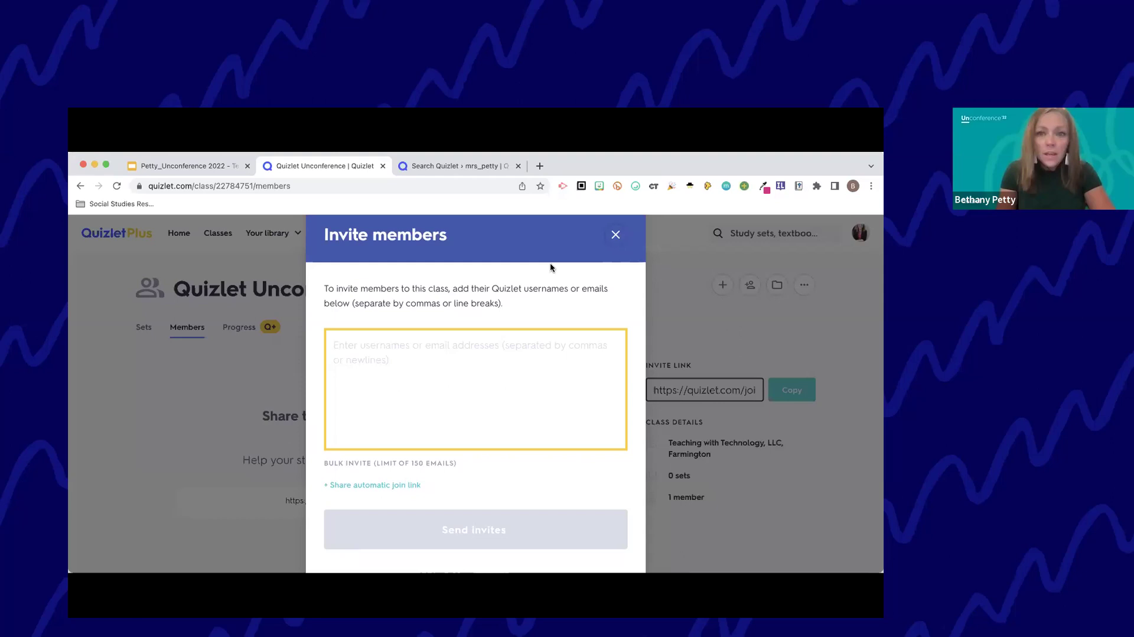
Step: Review the options for inviting members, including the automatic join link and Google Classroom linking, and close the dialog without sending invites
scroll(551, 267, down, 1)
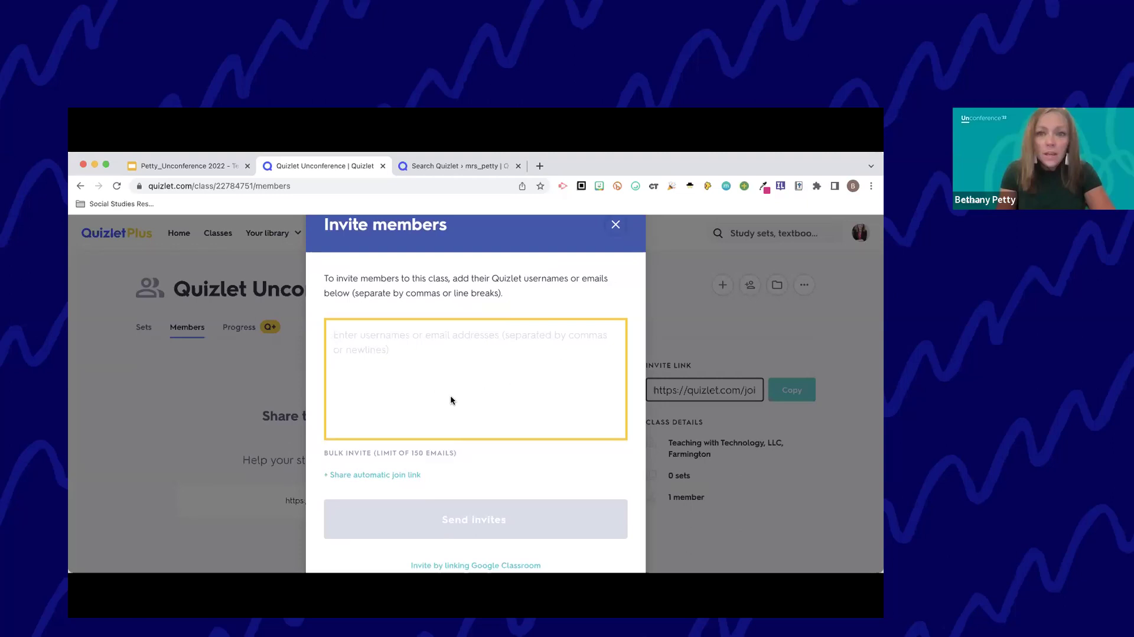
scroll(450, 396, down, 3)
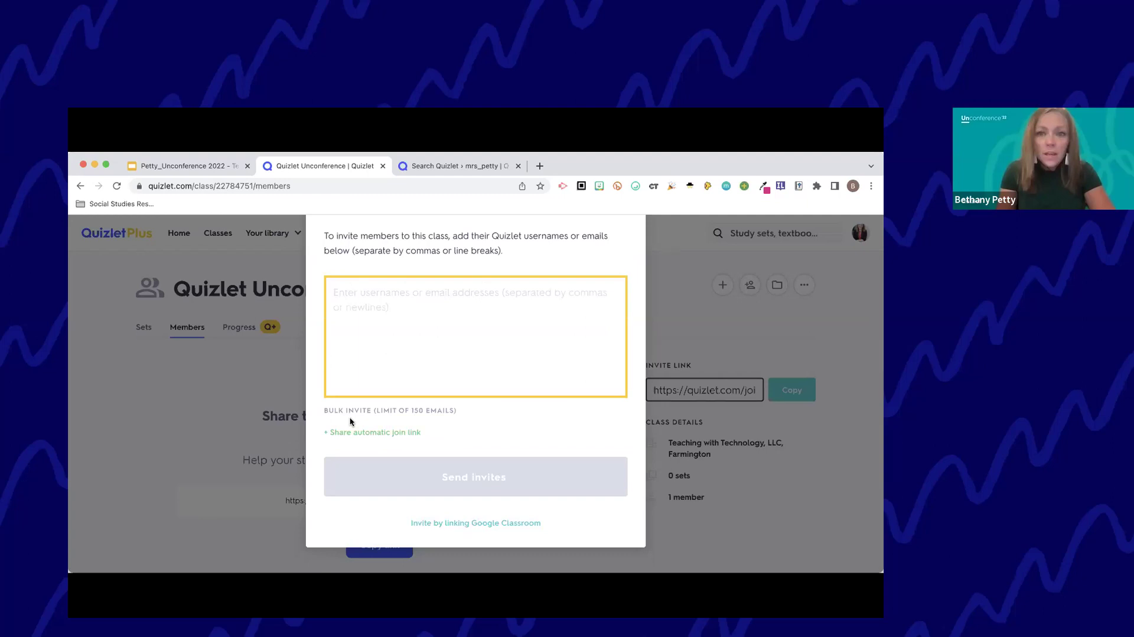
click(372, 432)
scroll(532, 321, down, 1)
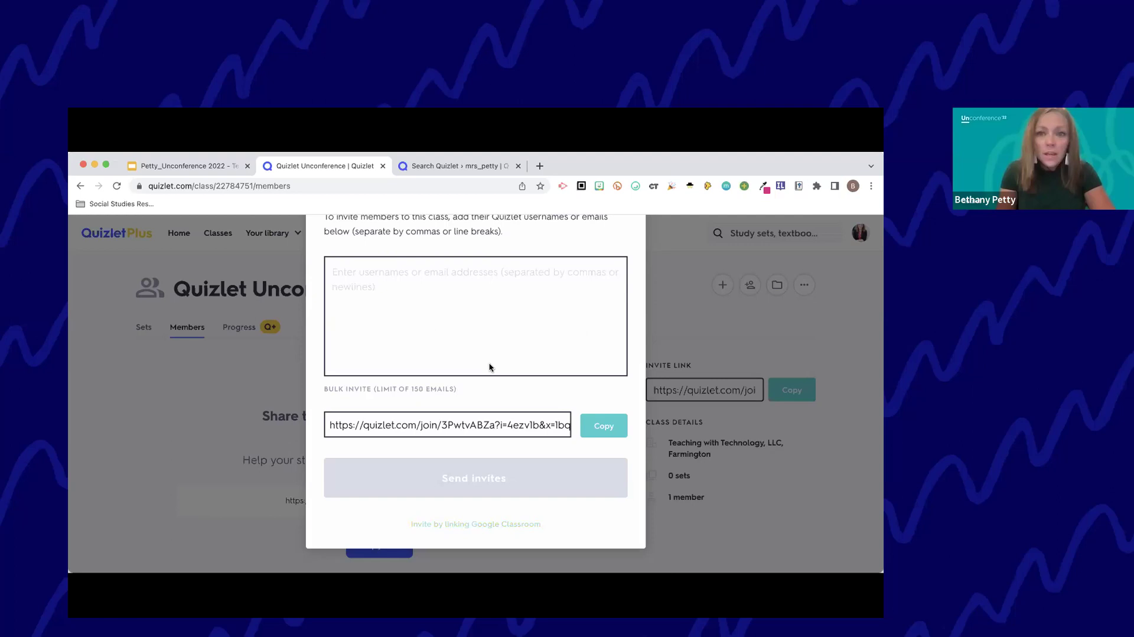
scroll(380, 216, up, 4)
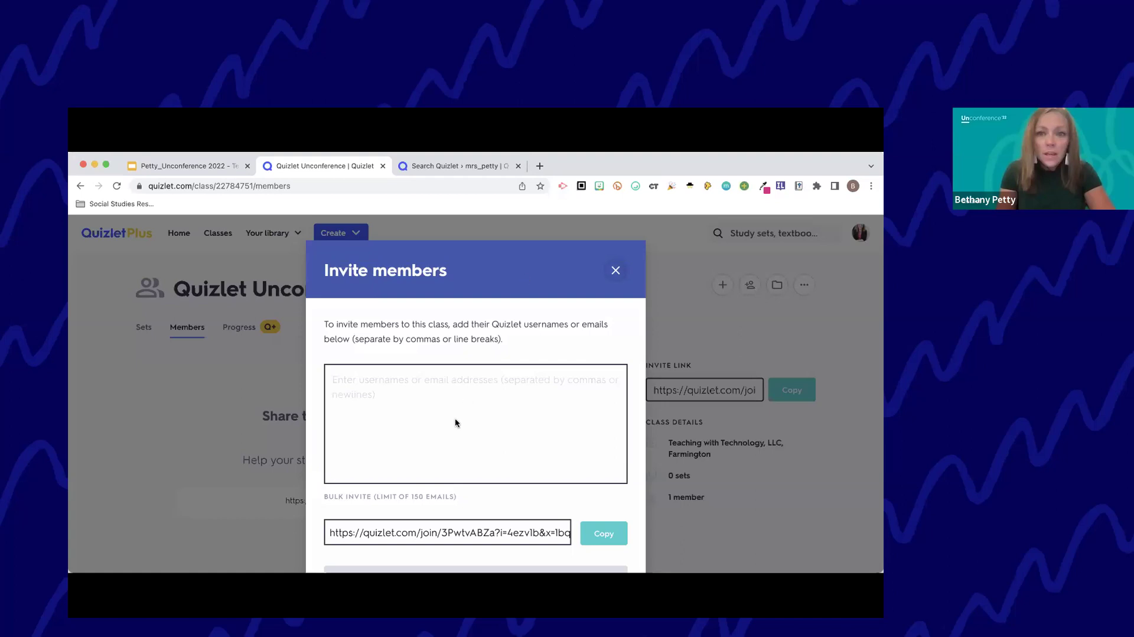
key(Escape)
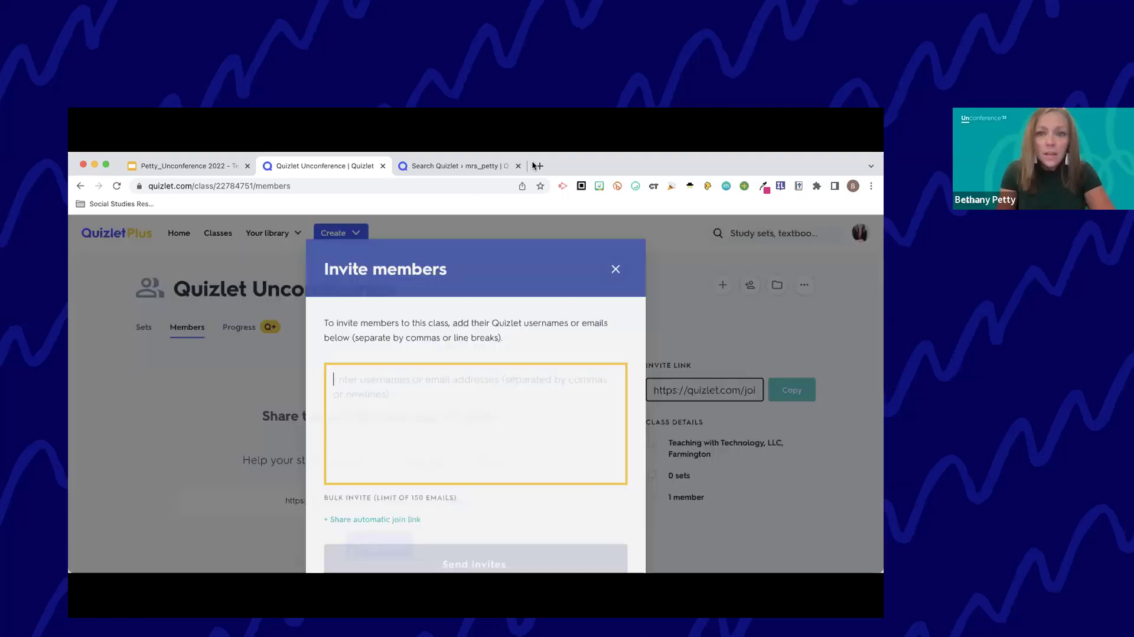
scroll(443, 325, down, 2)
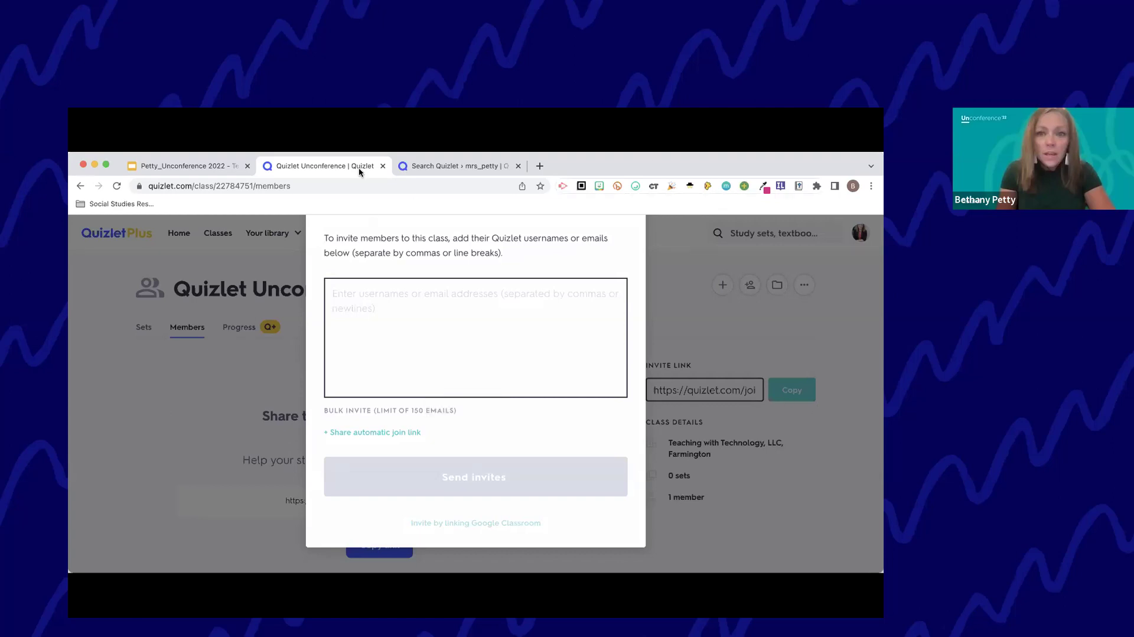
click(157, 460)
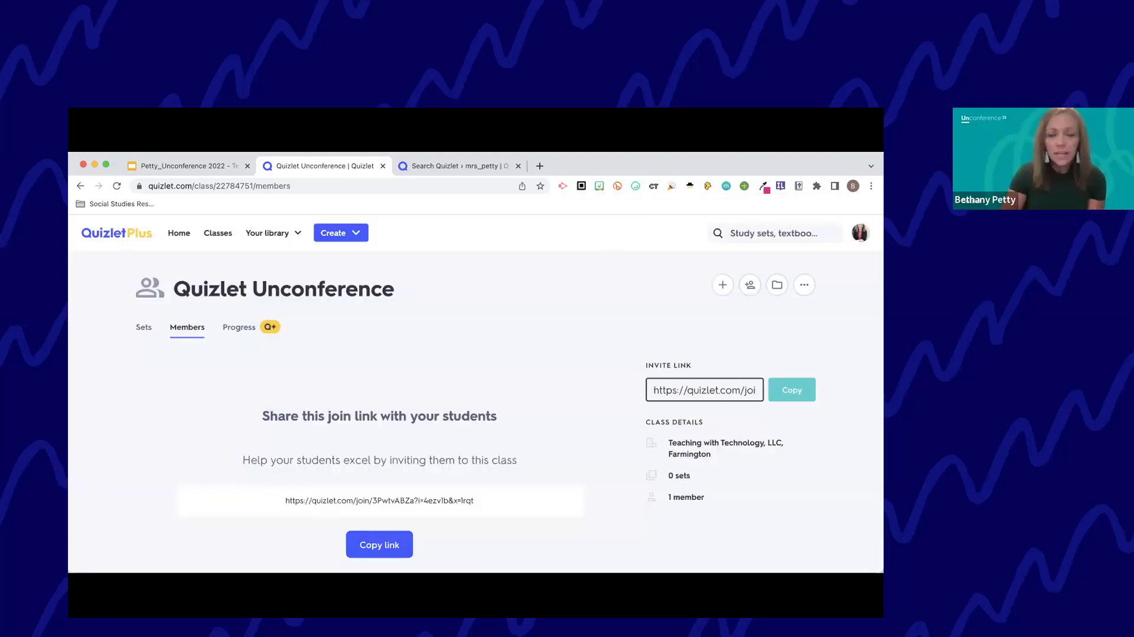
Step: Look at the Create a Study Set slide in Google Slides and the Quizlet search results, and return to the class
click(196, 166)
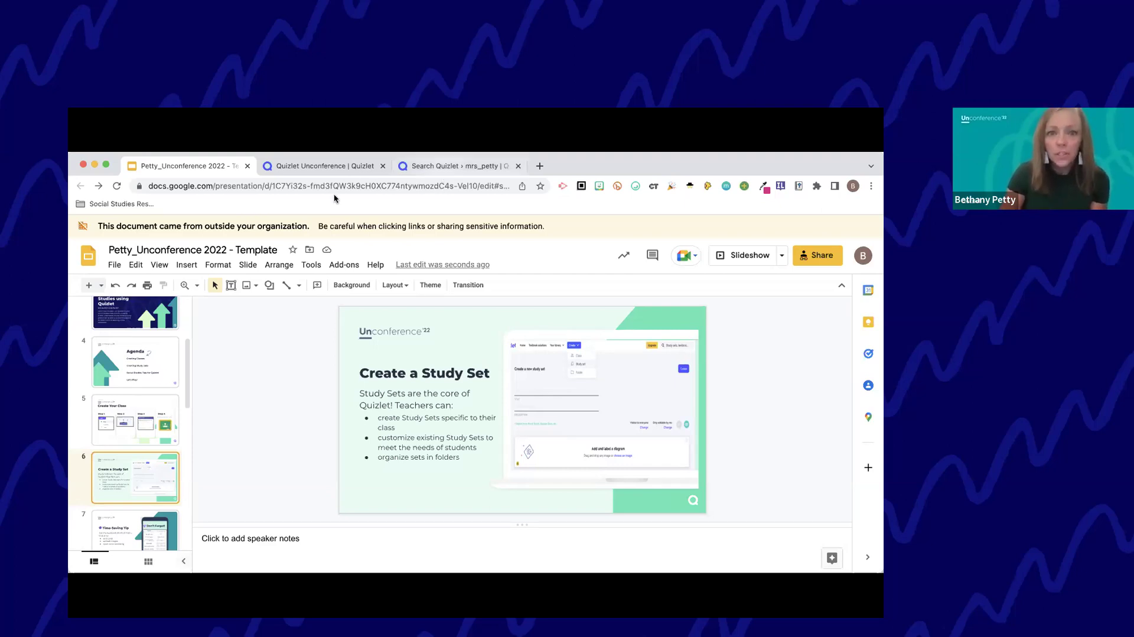
click(440, 168)
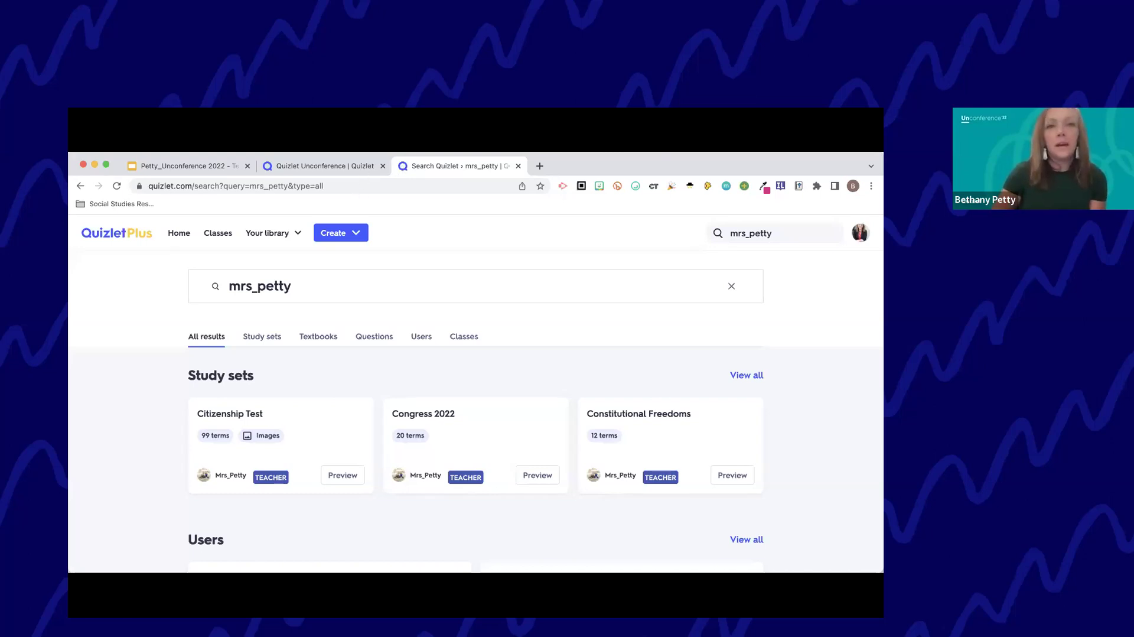
click(284, 167)
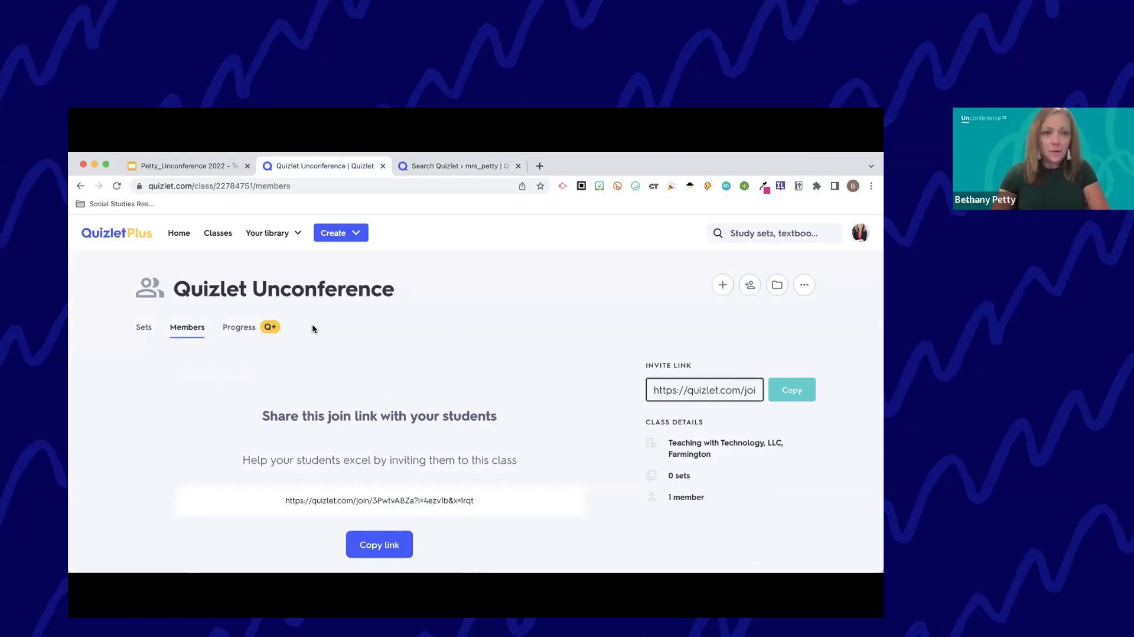
Step: Start a new study set from the home page and title it Practice
click(178, 235)
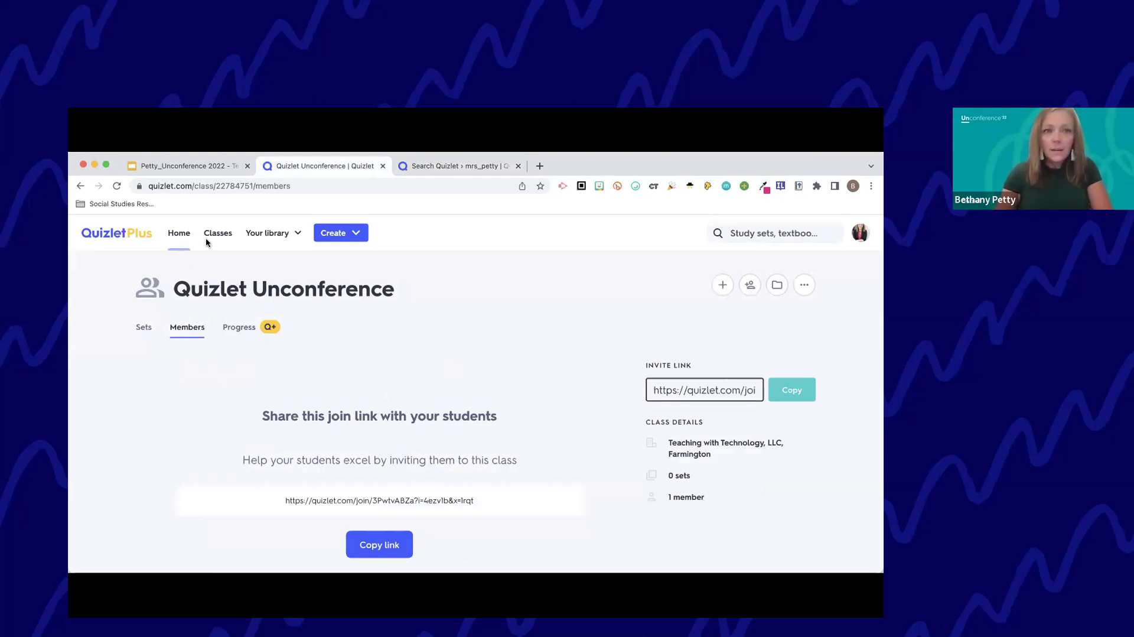
click(358, 234)
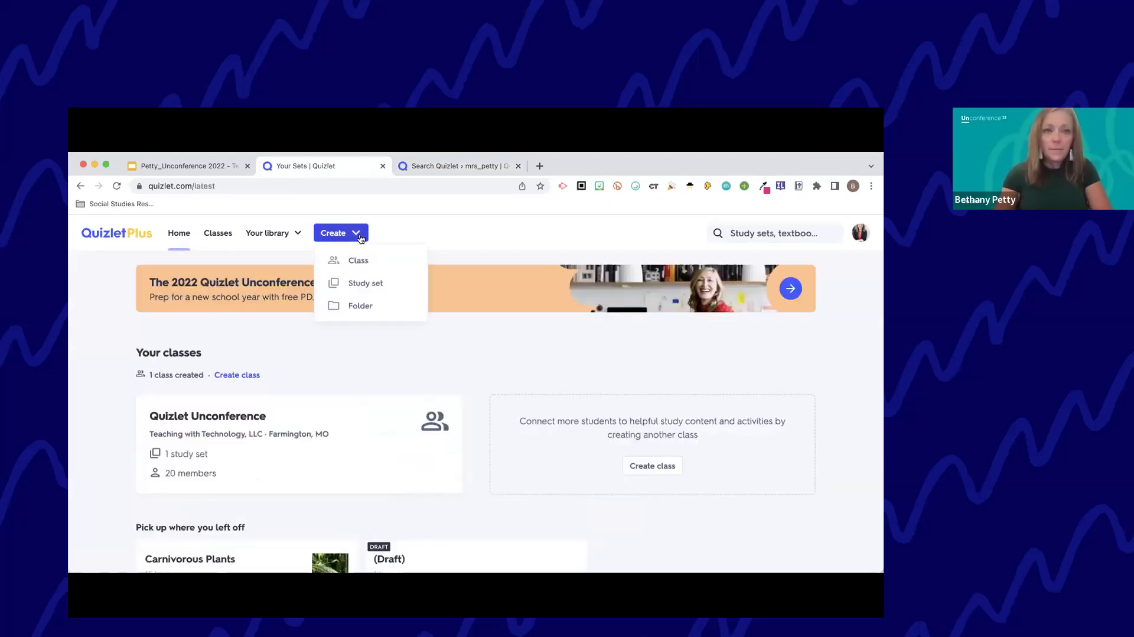
click(366, 284)
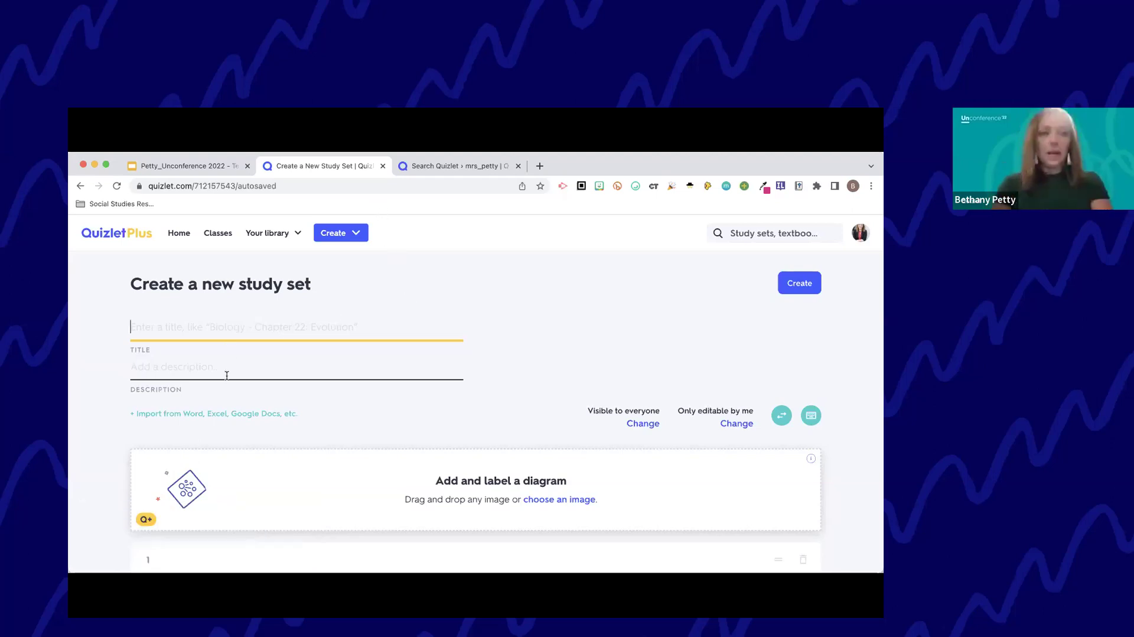
text(Practice)
key(Tab)
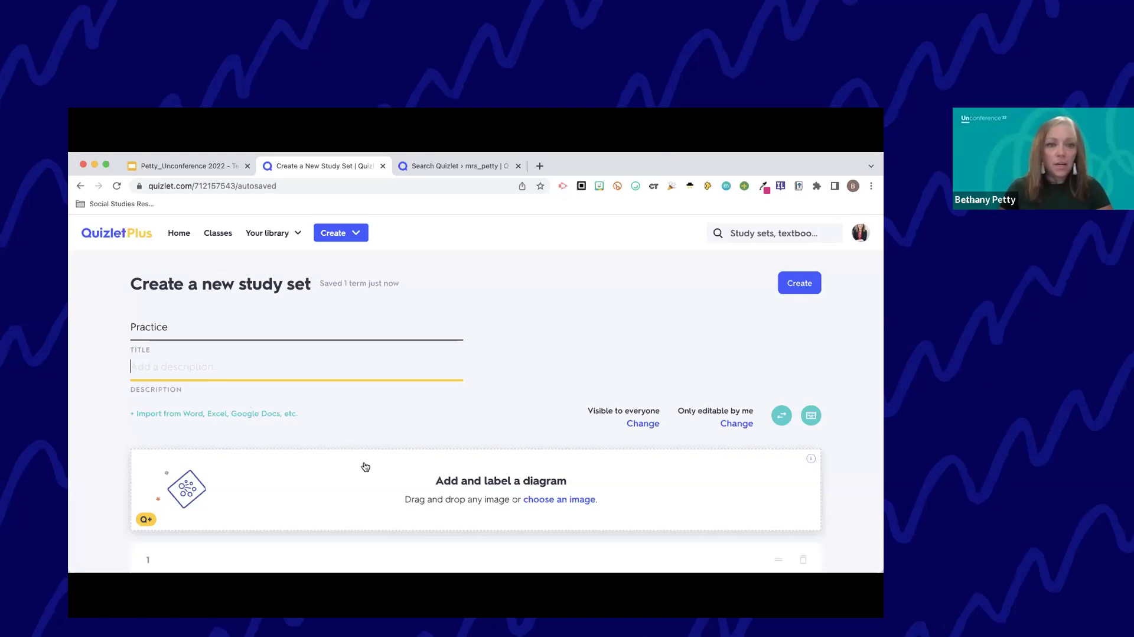
Step: View the import form for pasting terms and definitions, cancel it, and look through the study set's card fields
scroll(245, 347, down, 2)
click(246, 346)
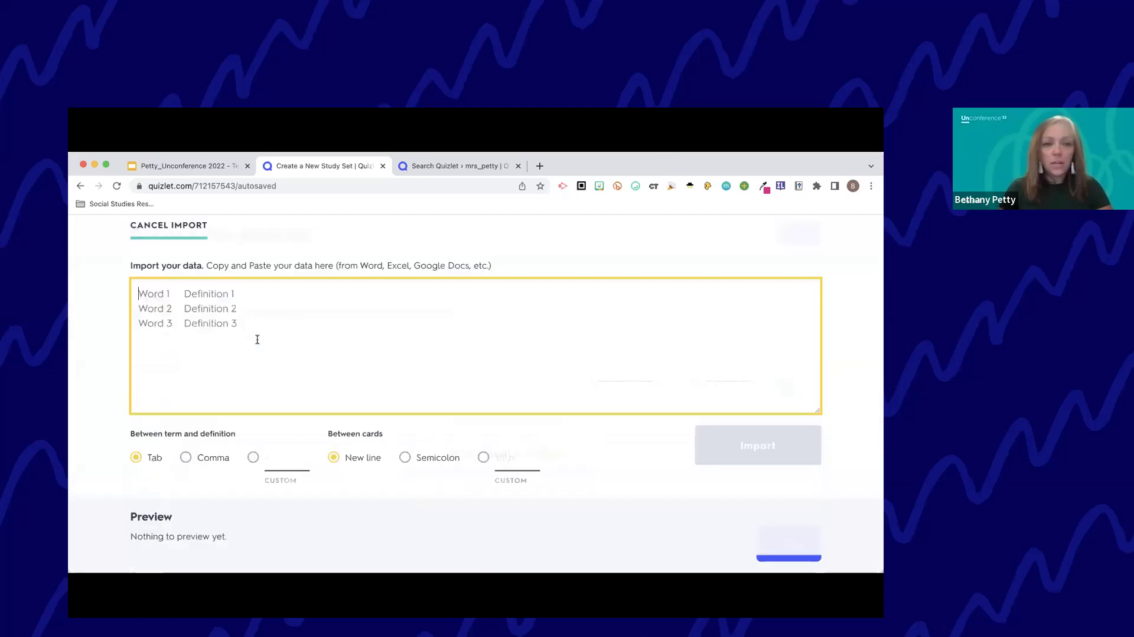
scroll(373, 311, up, 1)
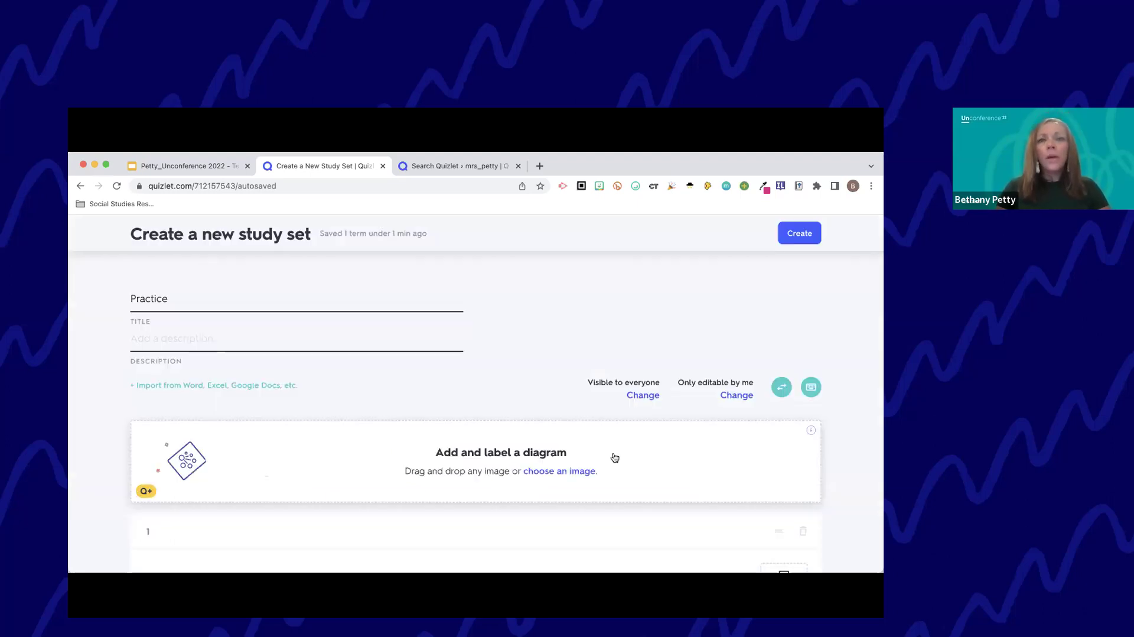
scroll(611, 458, down, 1)
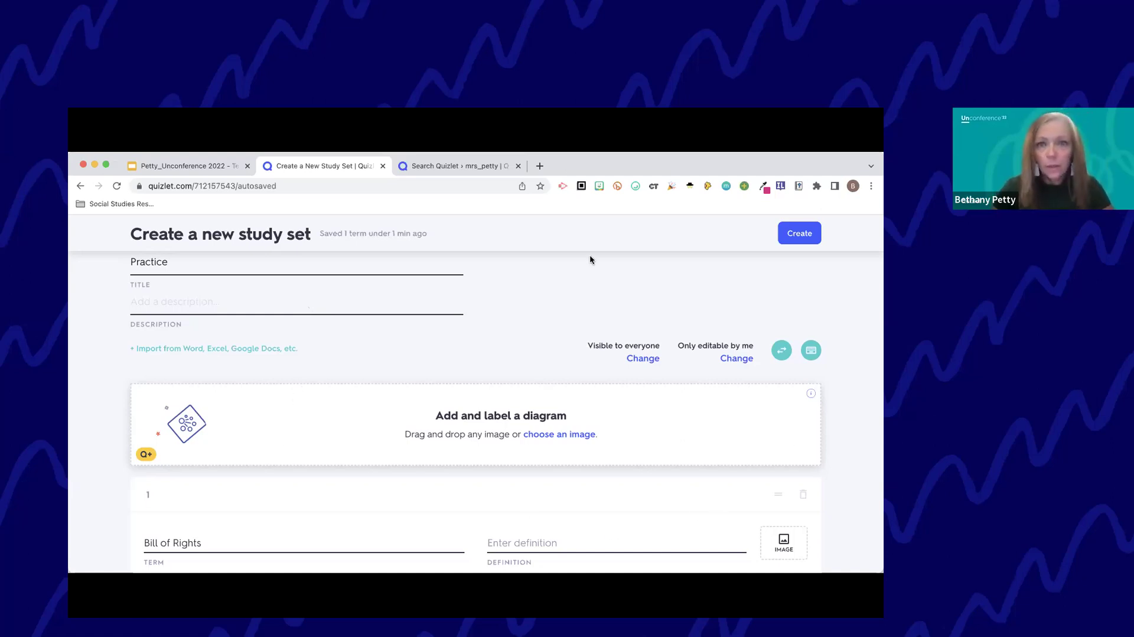
scroll(509, 405, down, 1)
scroll(508, 403, down, 5)
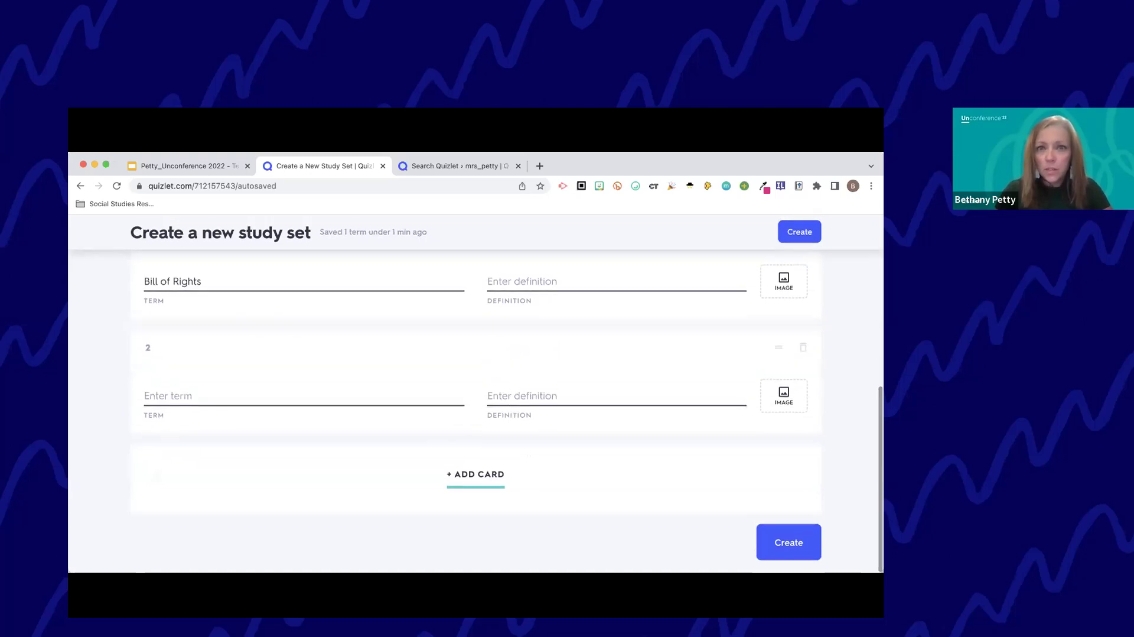
scroll(513, 382, up, 10)
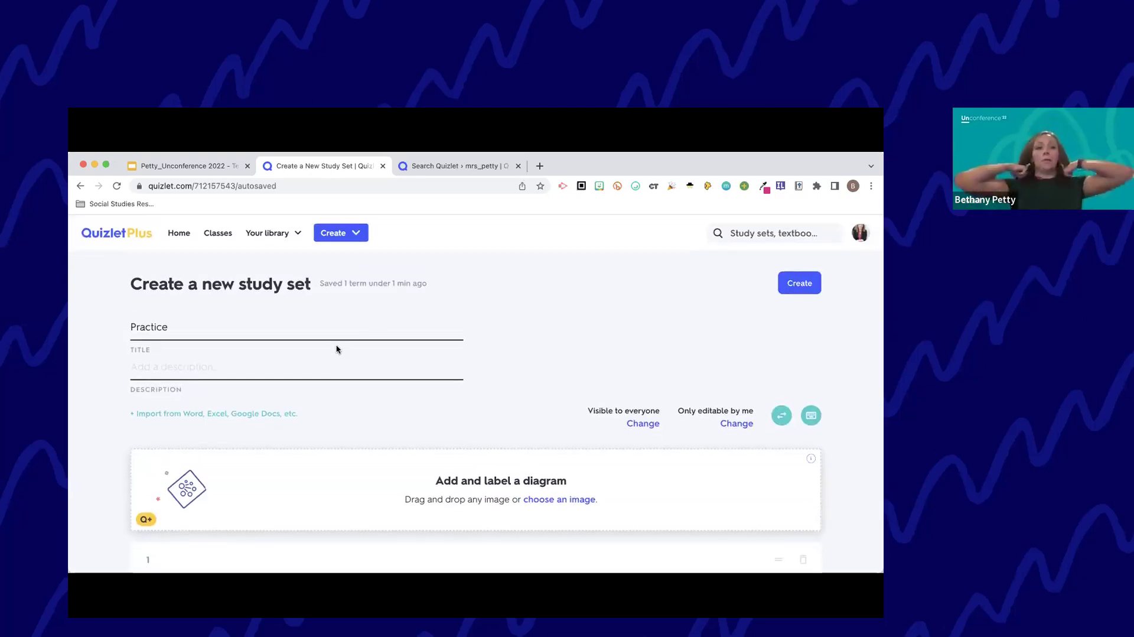
Step: Clear the term on the first card and activate that card's definition field
click(251, 368)
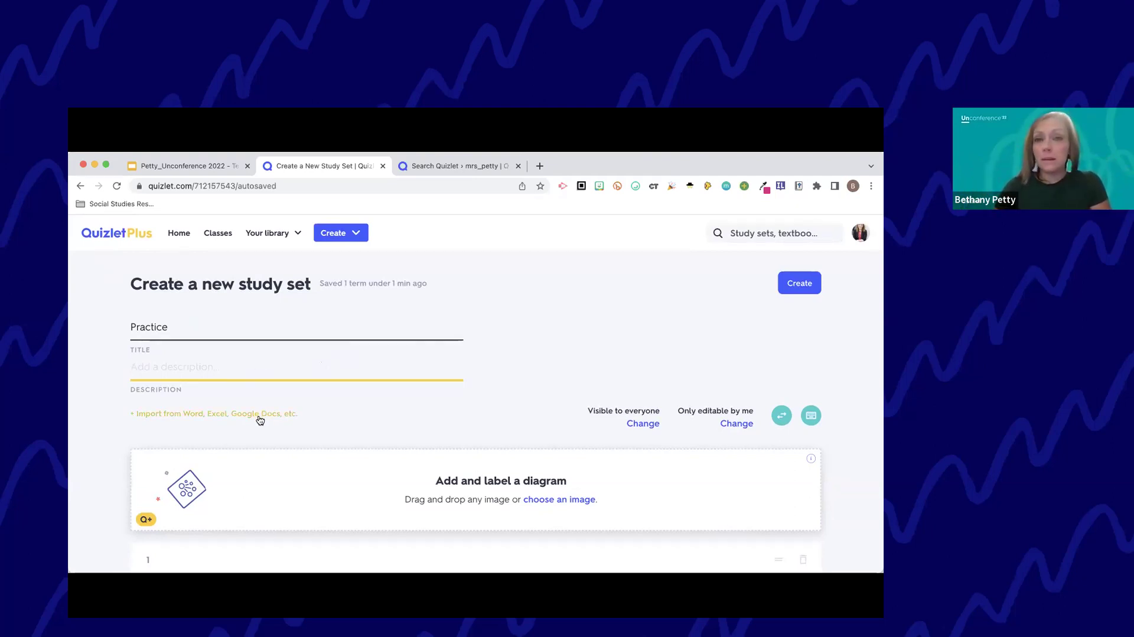
scroll(260, 419, down, 5)
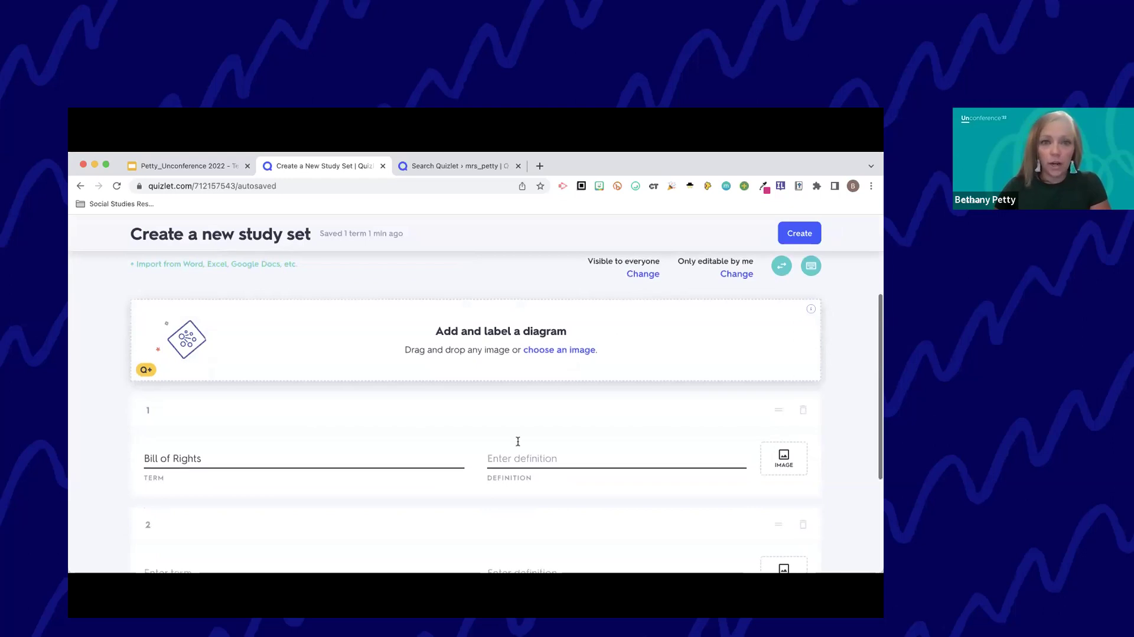
scroll(518, 442, down, 1)
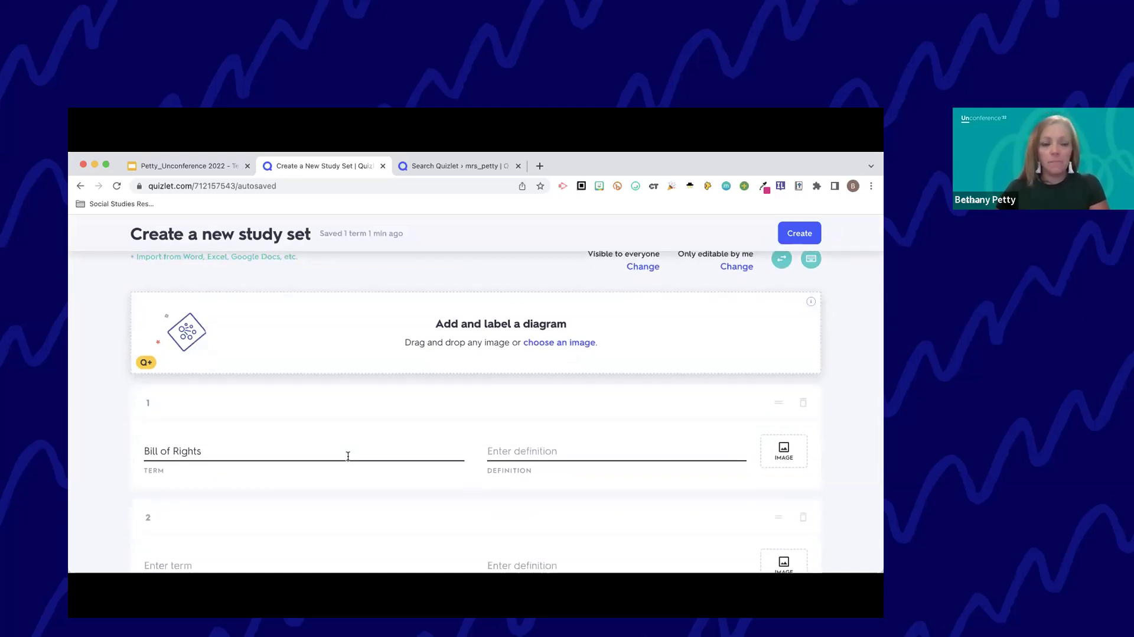
scroll(348, 456, down, 1)
triple_click(338, 422)
key(BackSpace)
click(621, 420)
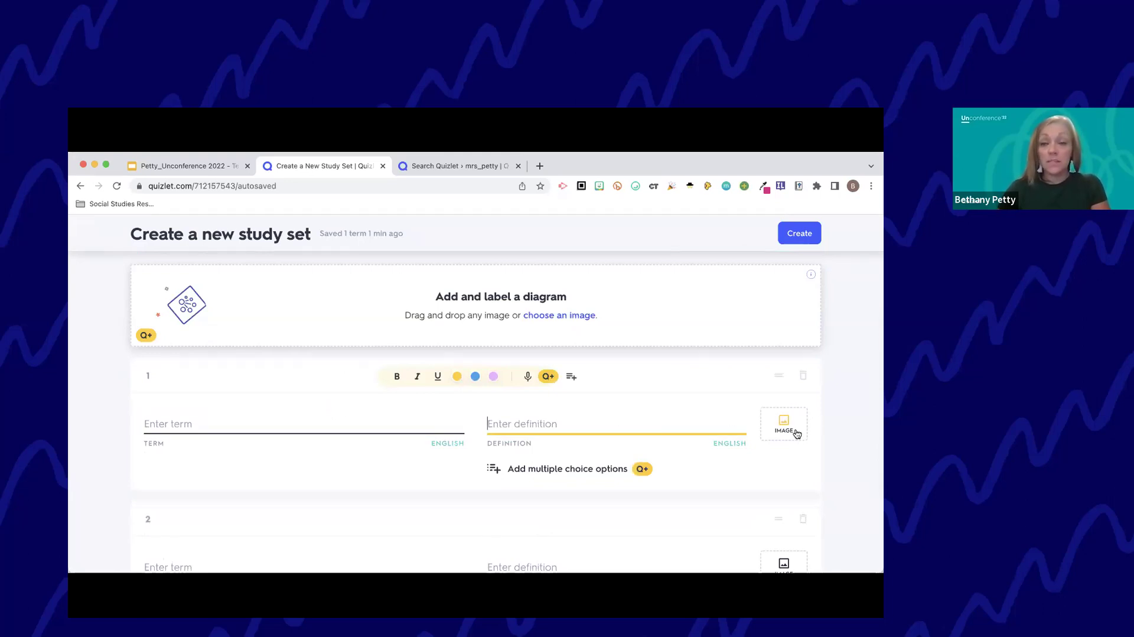
Step: Enter North America as the term on the first card and South America as the term on the second card
click(265, 419)
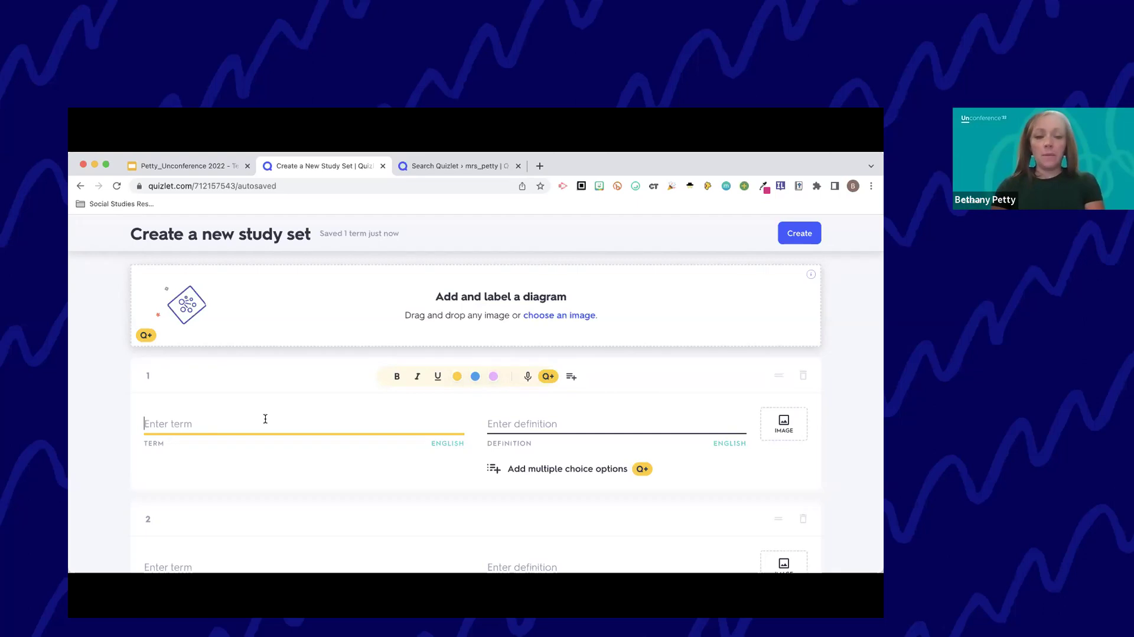
text(North America)
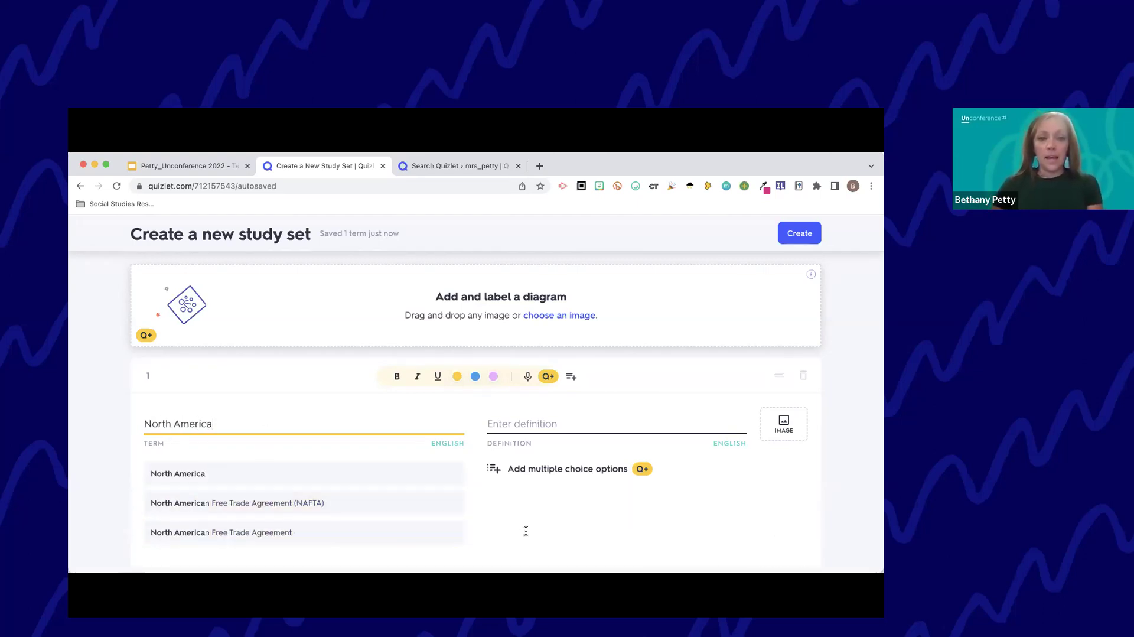
scroll(526, 530, down, 2)
click(331, 458)
text(South)
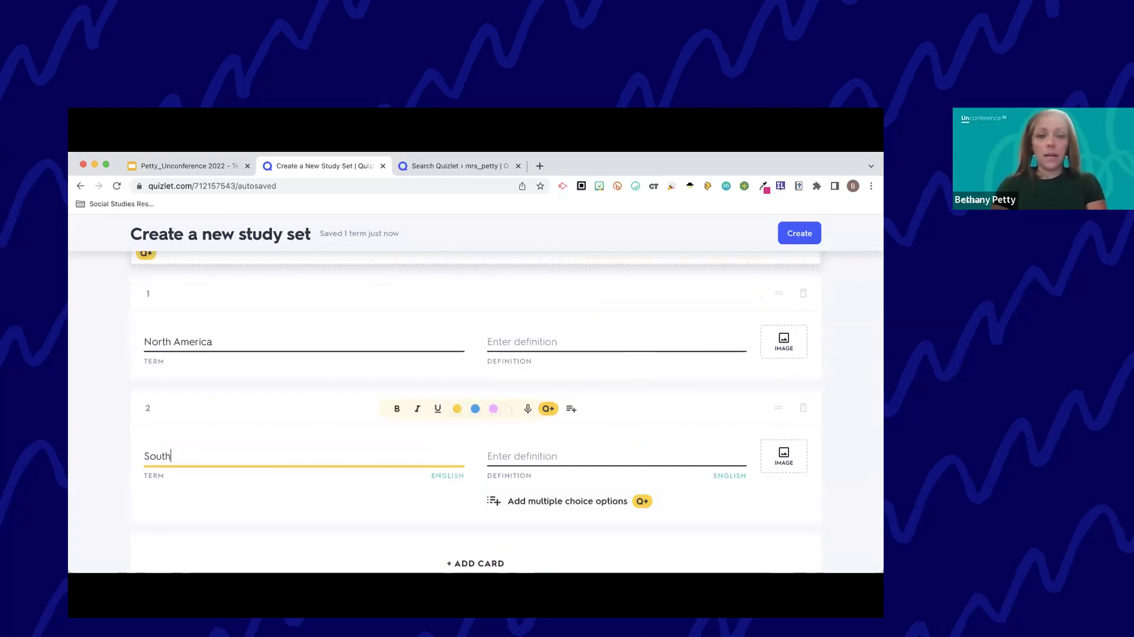
text( America)
scroll(331, 458, down, 3)
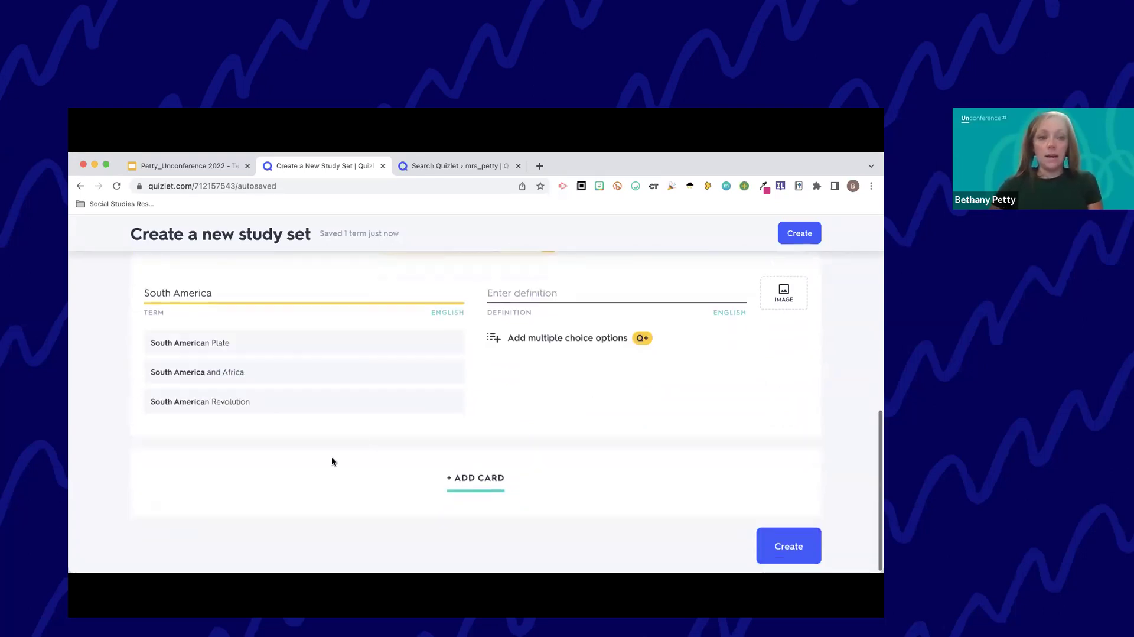
click(587, 410)
Step: Add the suggested globe image with the continent in green to the North America card
scroll(587, 415, up, 2)
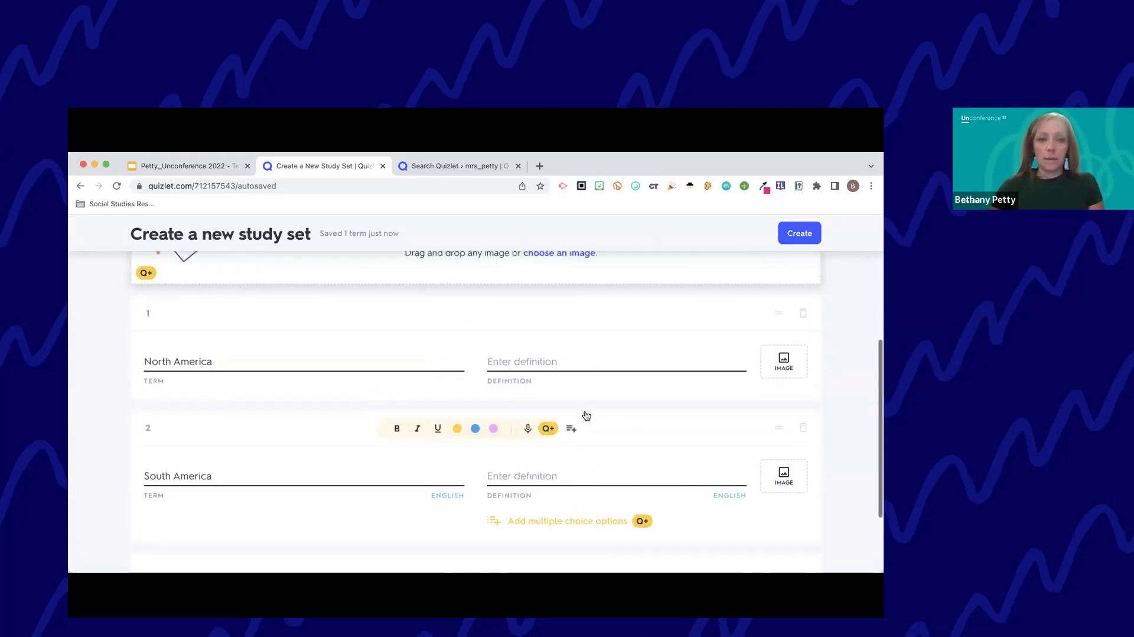
click(557, 363)
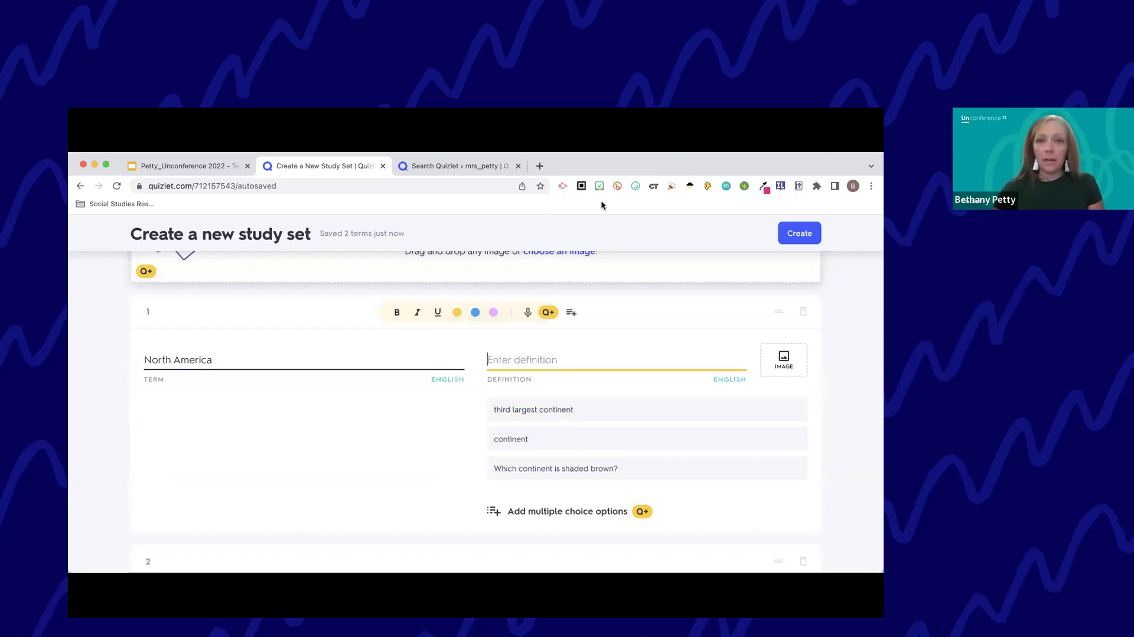
click(781, 358)
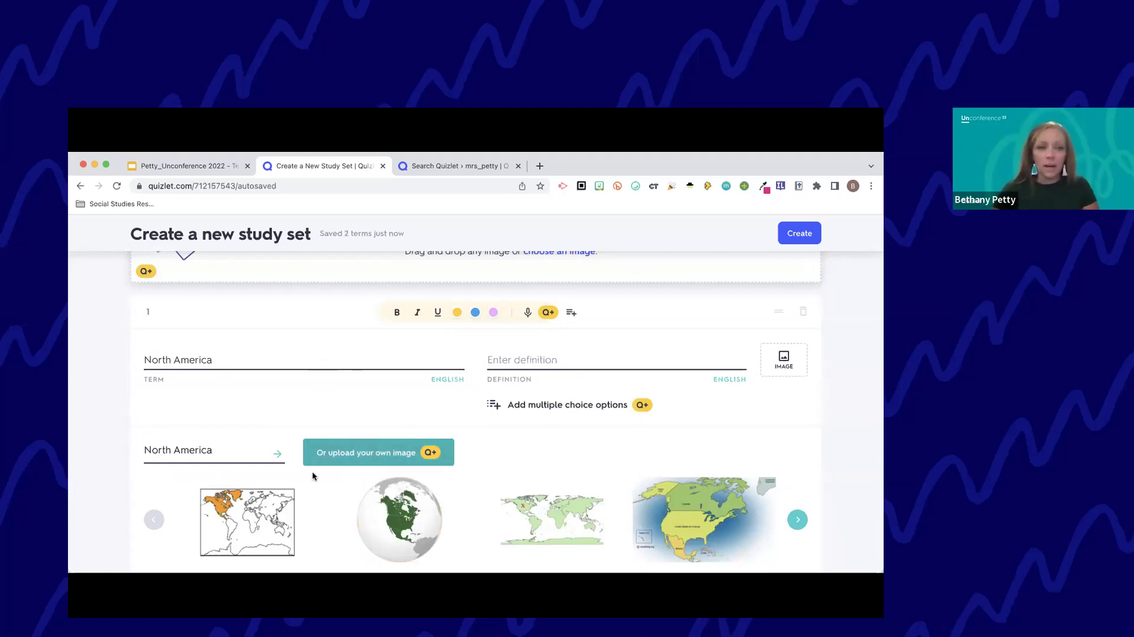
scroll(269, 498, down, 3)
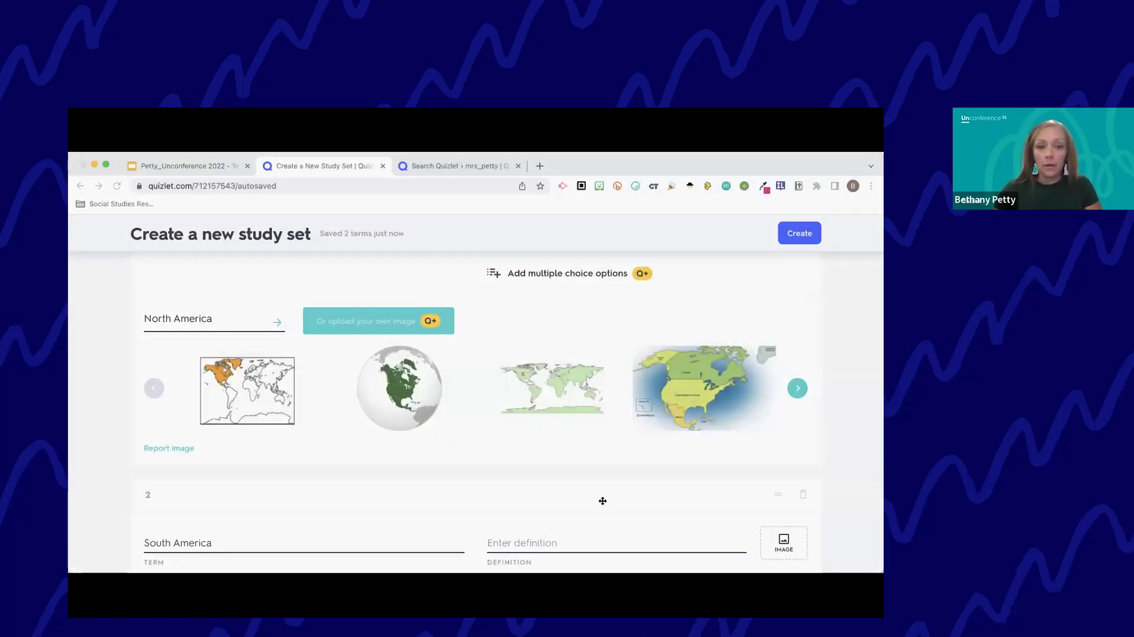
click(654, 462)
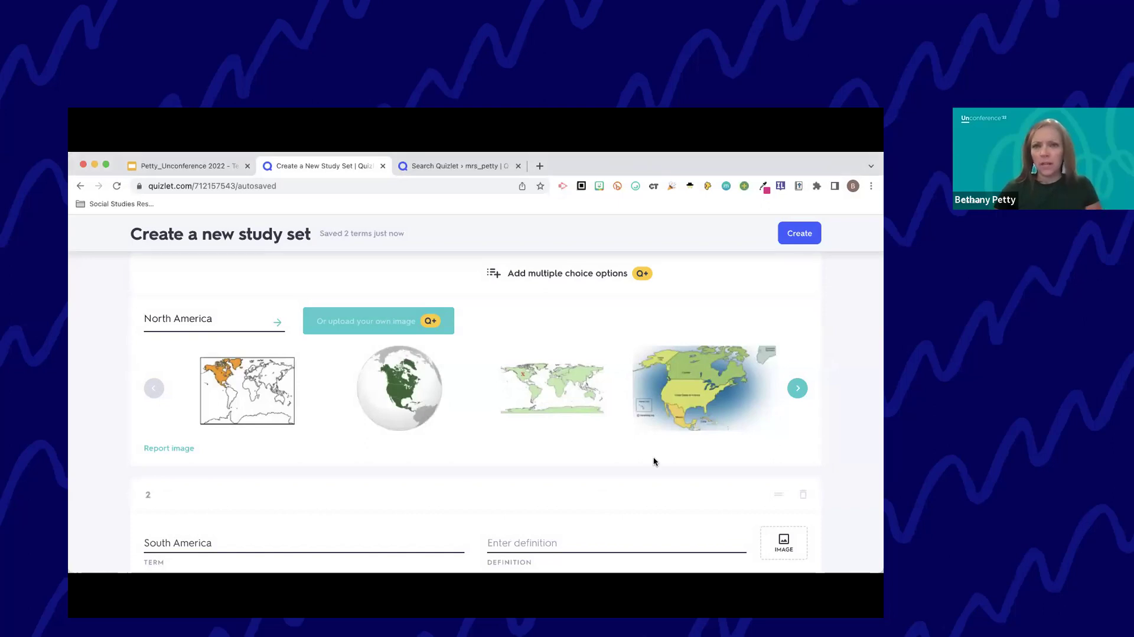
click(389, 413)
scroll(602, 329, up, 5)
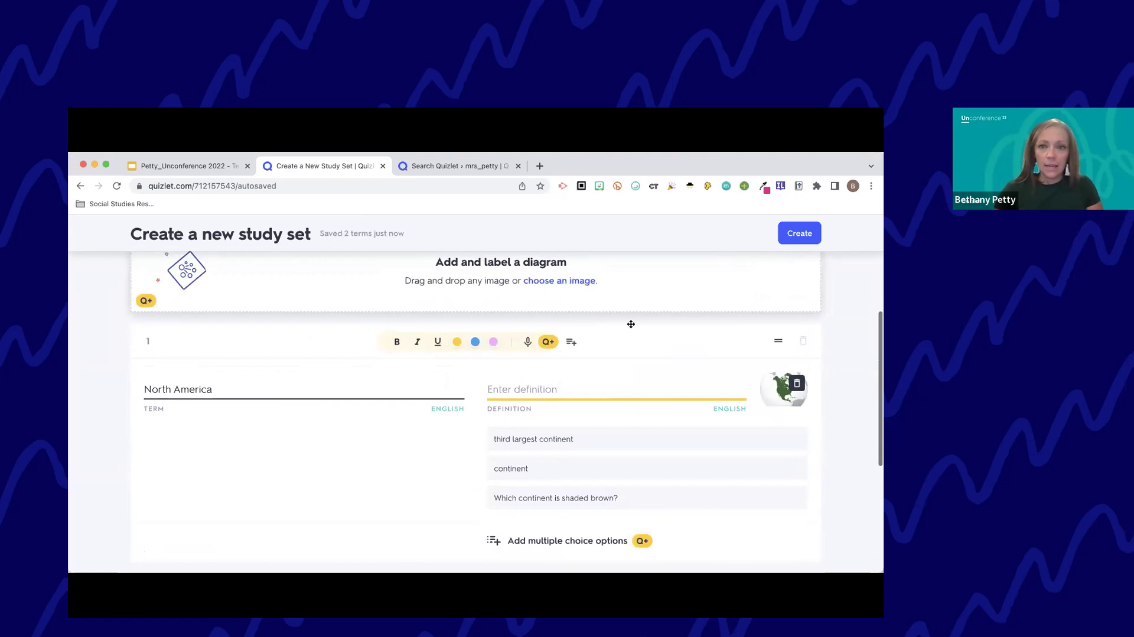
Step: Add the suggested globe image with the continent in green to the South America card
scroll(626, 331, down, 5)
click(425, 396)
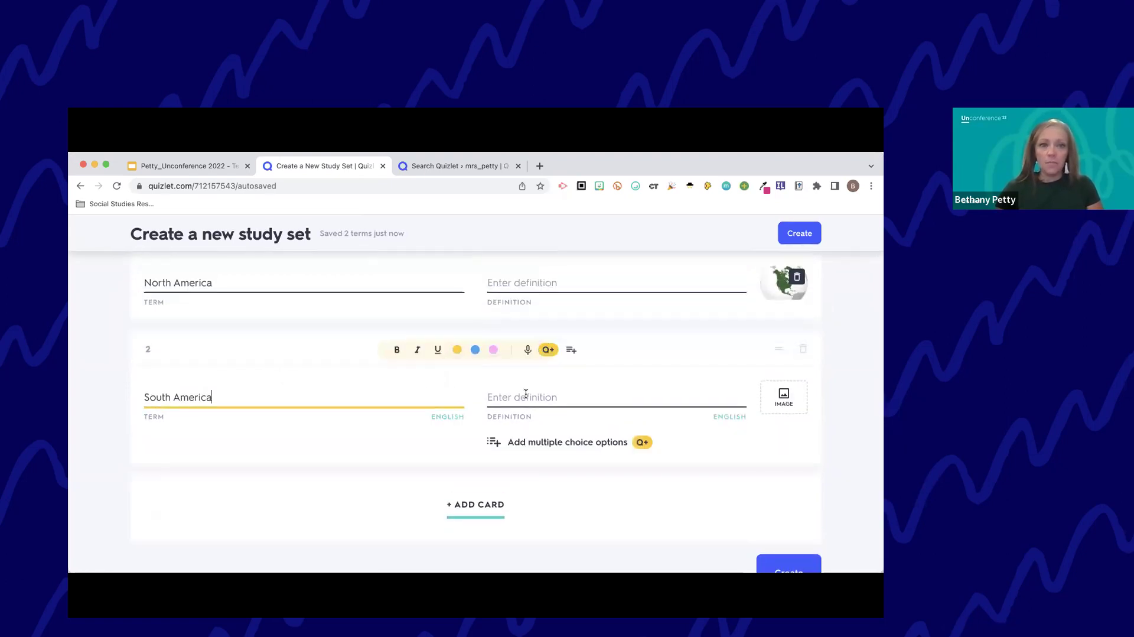
click(569, 397)
click(792, 397)
scroll(414, 485, down, 2)
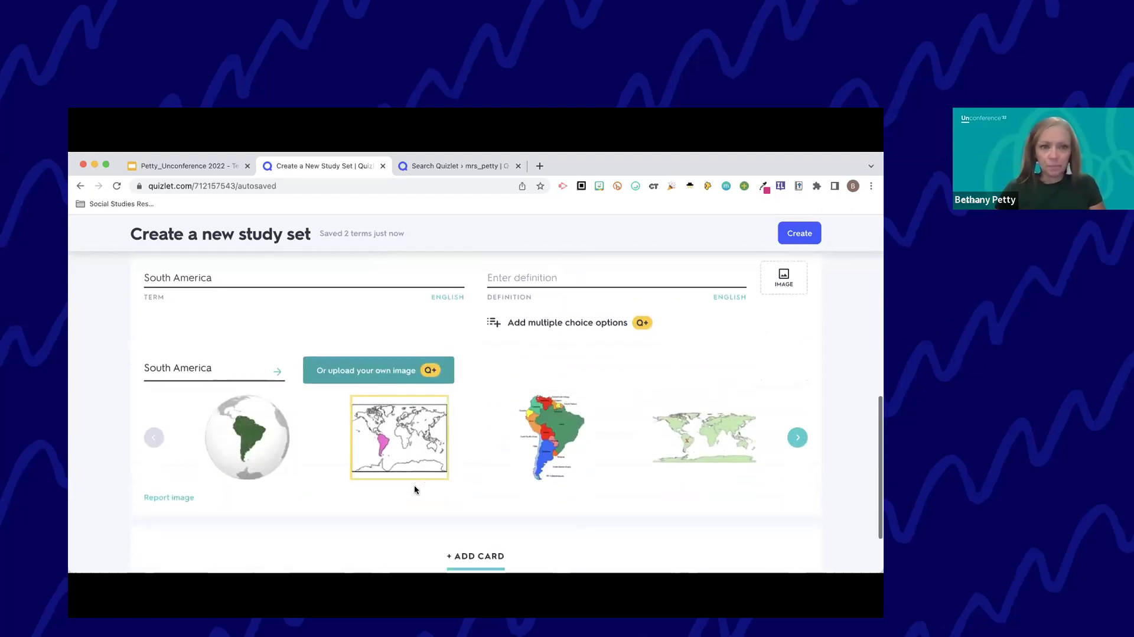
click(254, 455)
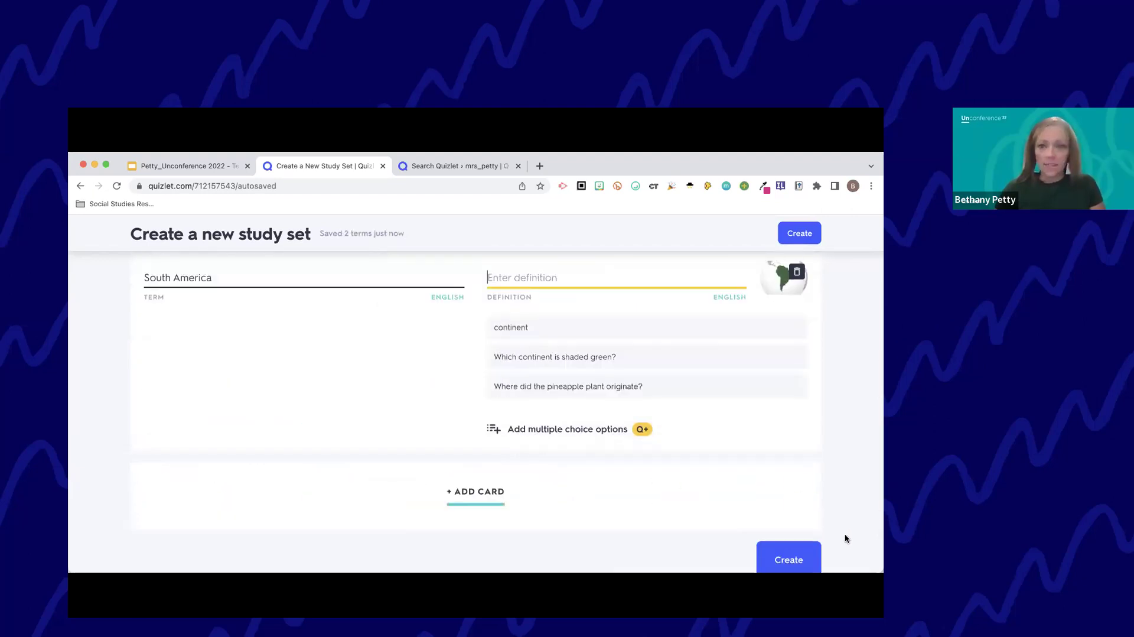
Step: Add a third card with the term Africa and a fourth card with the term Australia
click(486, 491)
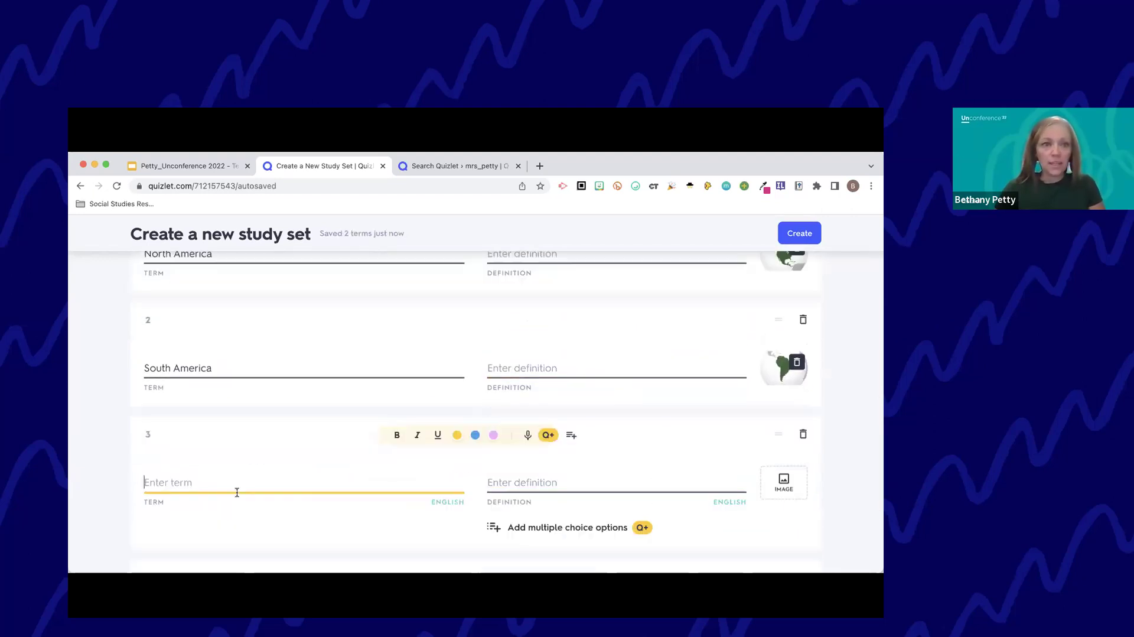
text(Africa)
key(Tab)
scroll(222, 499, down, 3)
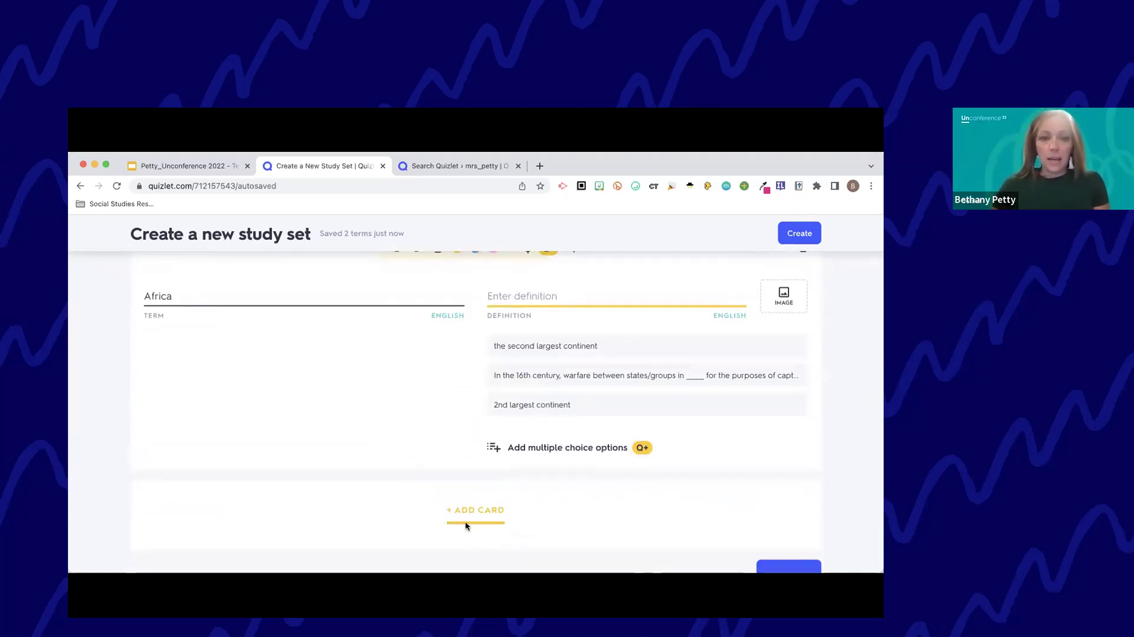
click(266, 475)
click(466, 478)
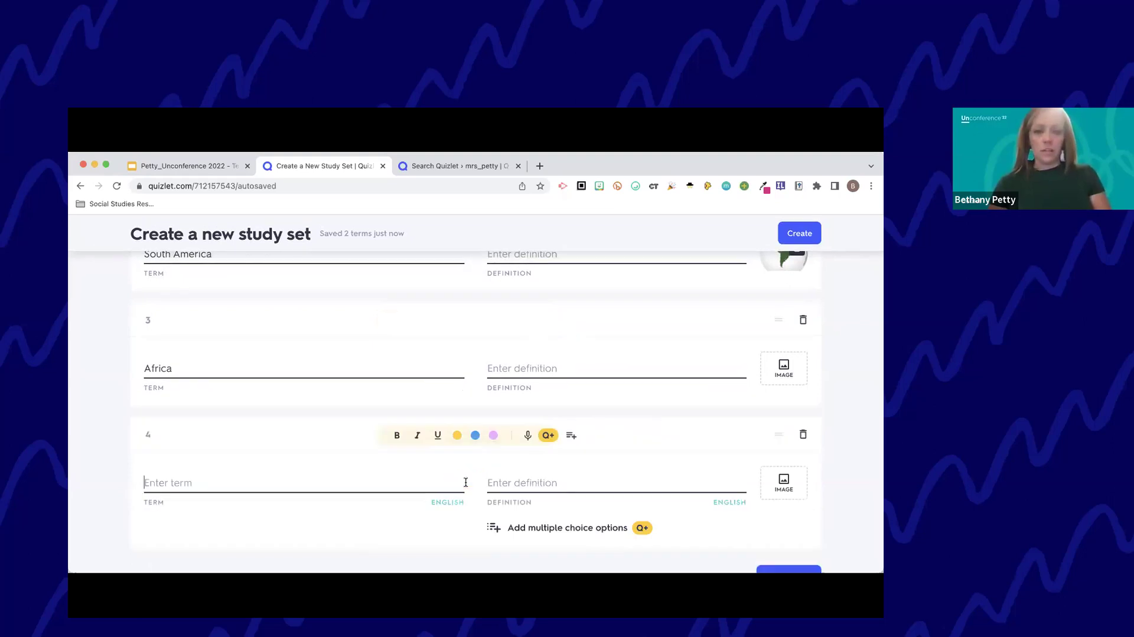
text(Australia)
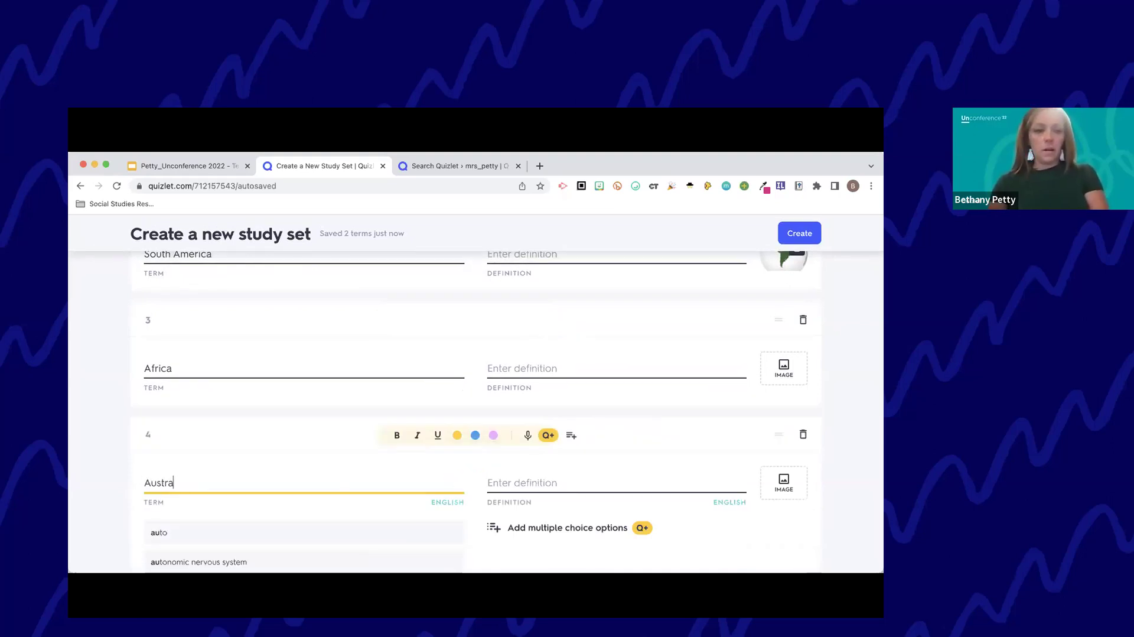
click(112, 457)
Step: Add a fifth card with the term Asia and a sixth card with the term Anarctica
scroll(534, 461, down, 2)
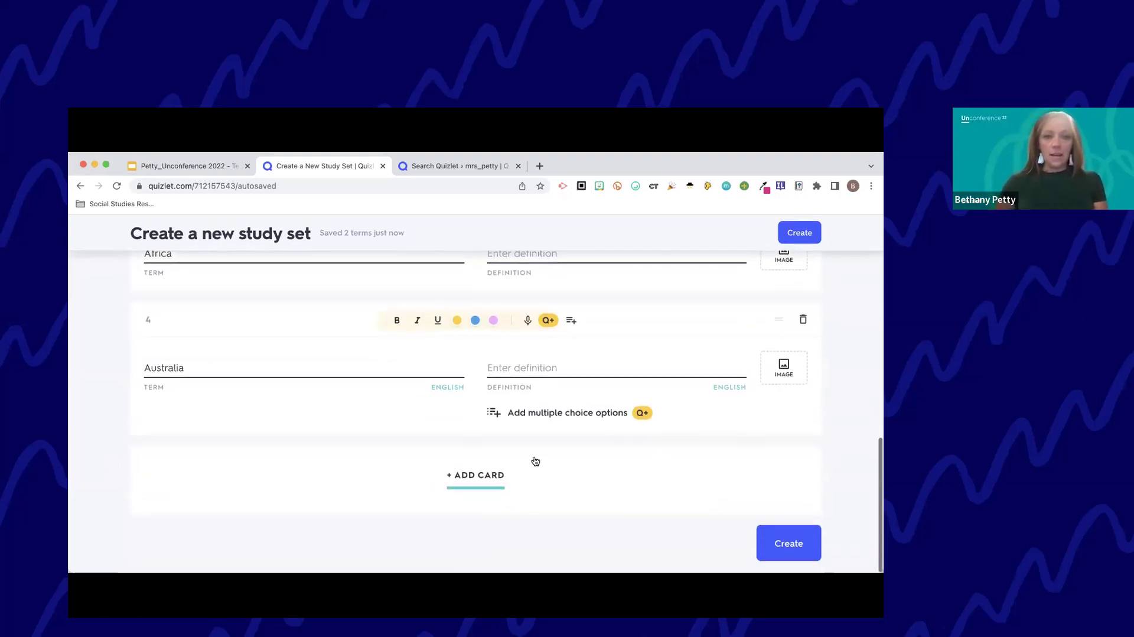
click(494, 476)
text(Asia)
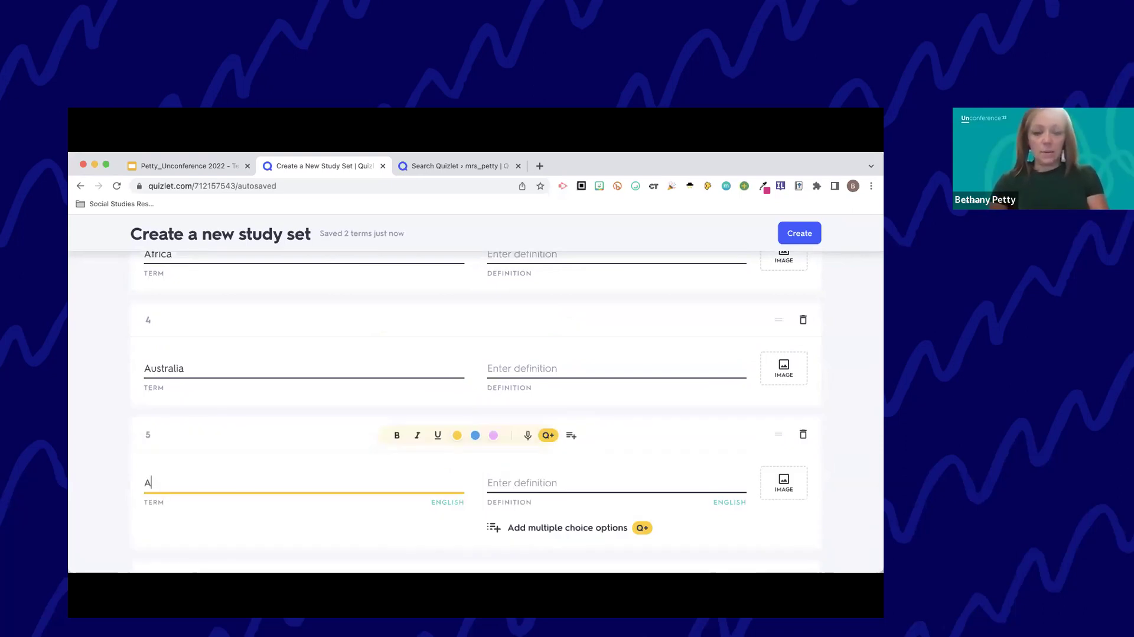
click(108, 458)
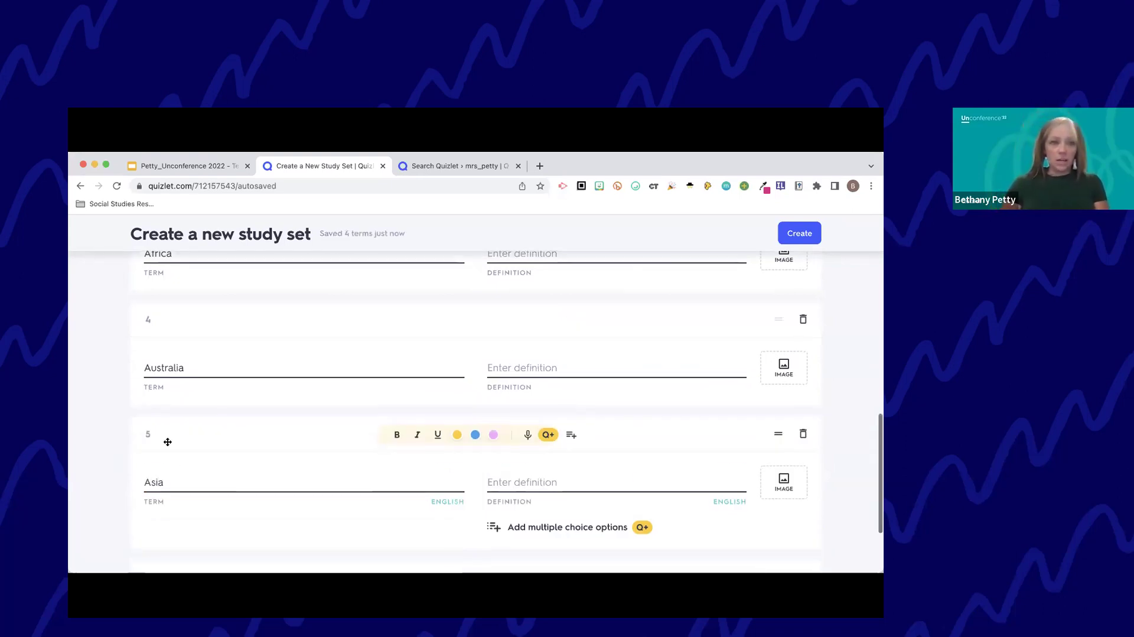
scroll(347, 476, down, 2)
click(476, 476)
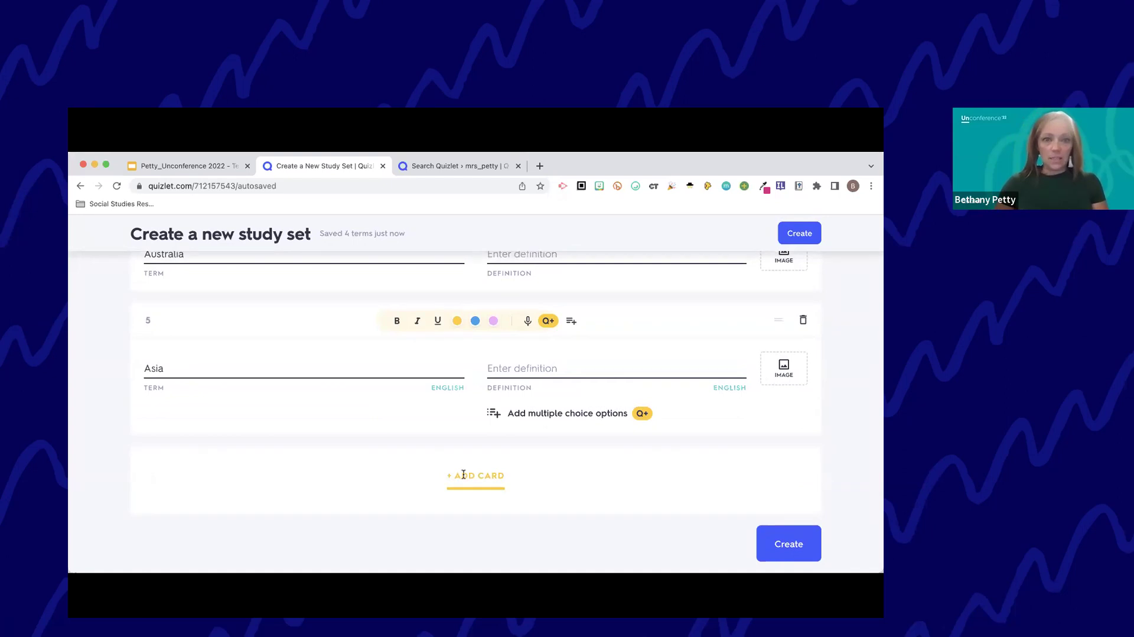
text(Anarctica)
key(Tab)
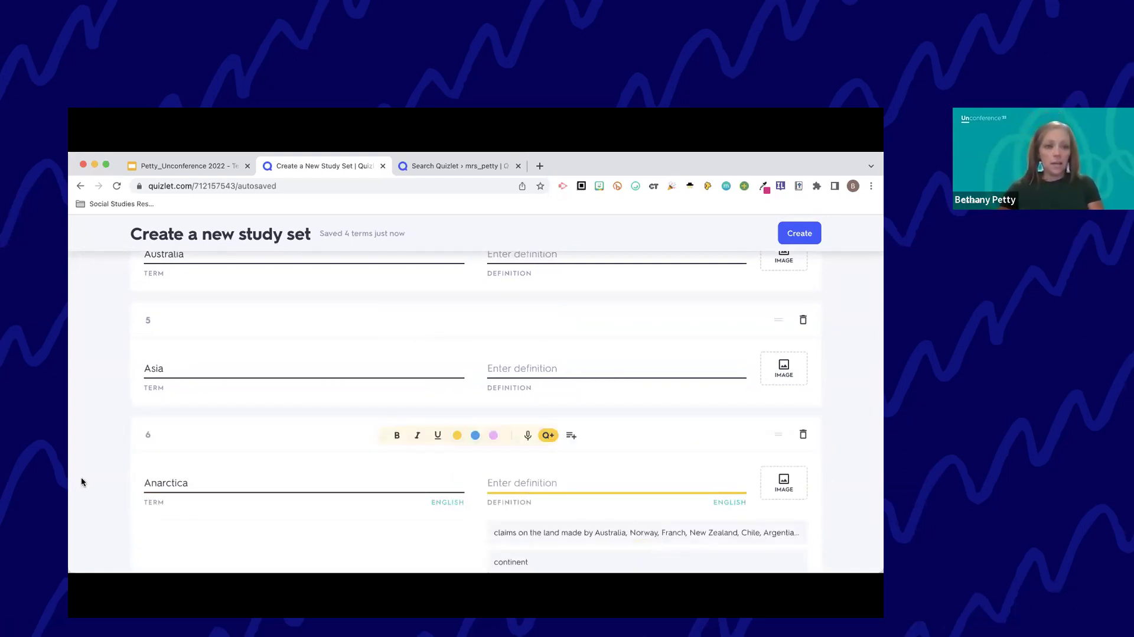
Step: Add a seventh card with the term Europe
scroll(82, 482, down, 3)
click(299, 478)
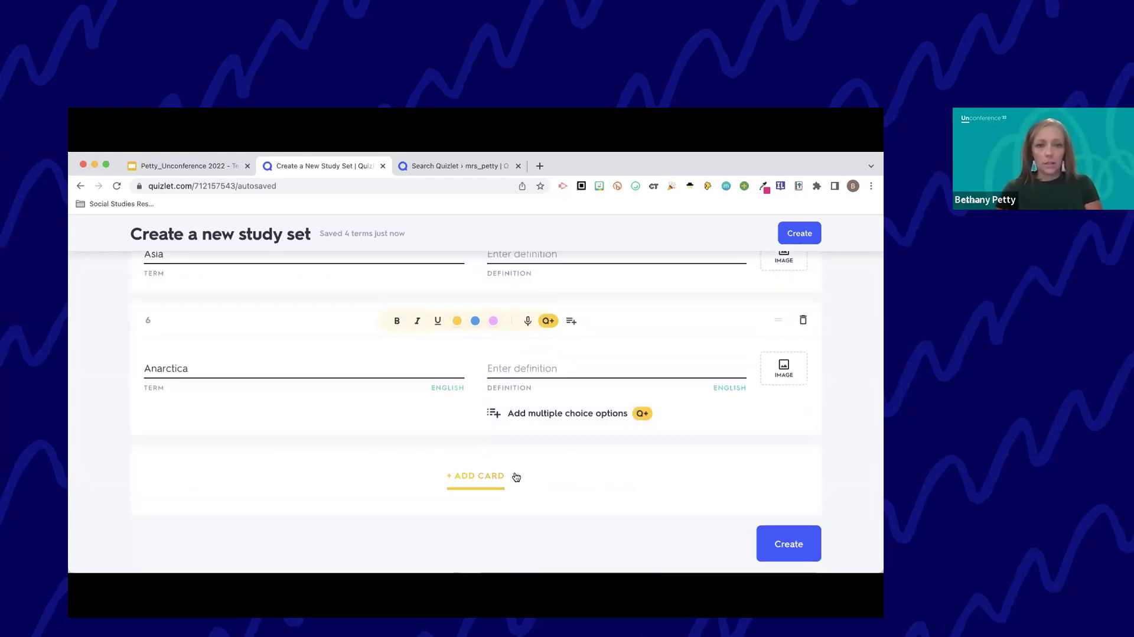
click(516, 476)
text(Europe)
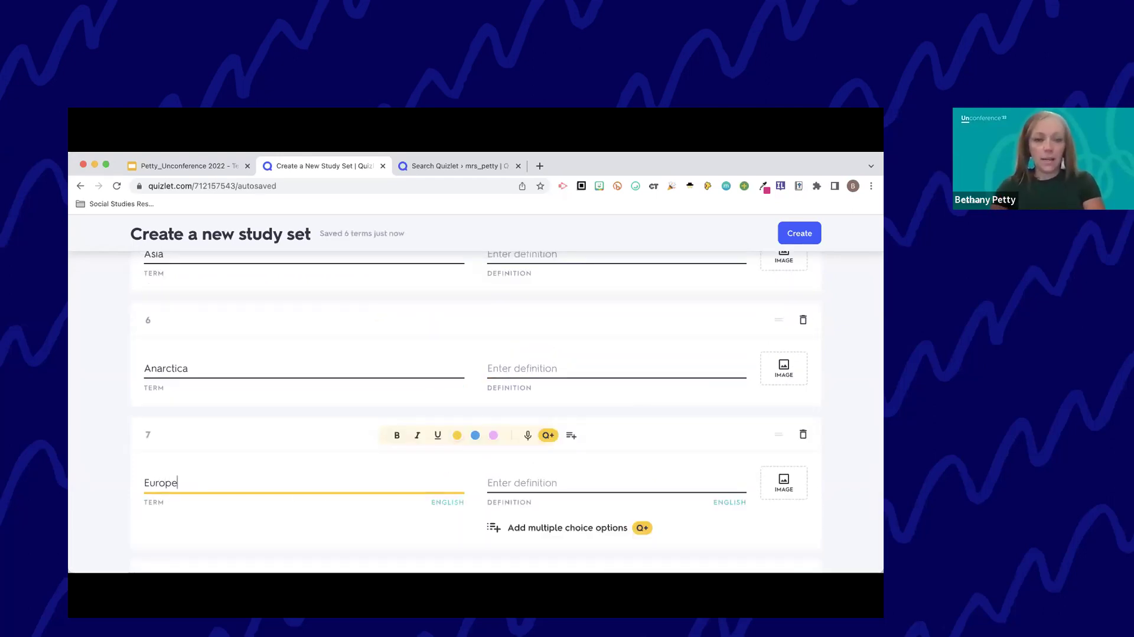
Step: Browse further image suggestions for the Africa card and add the globe image with the continent in green
scroll(155, 479, up, 5)
scroll(155, 479, up, 3)
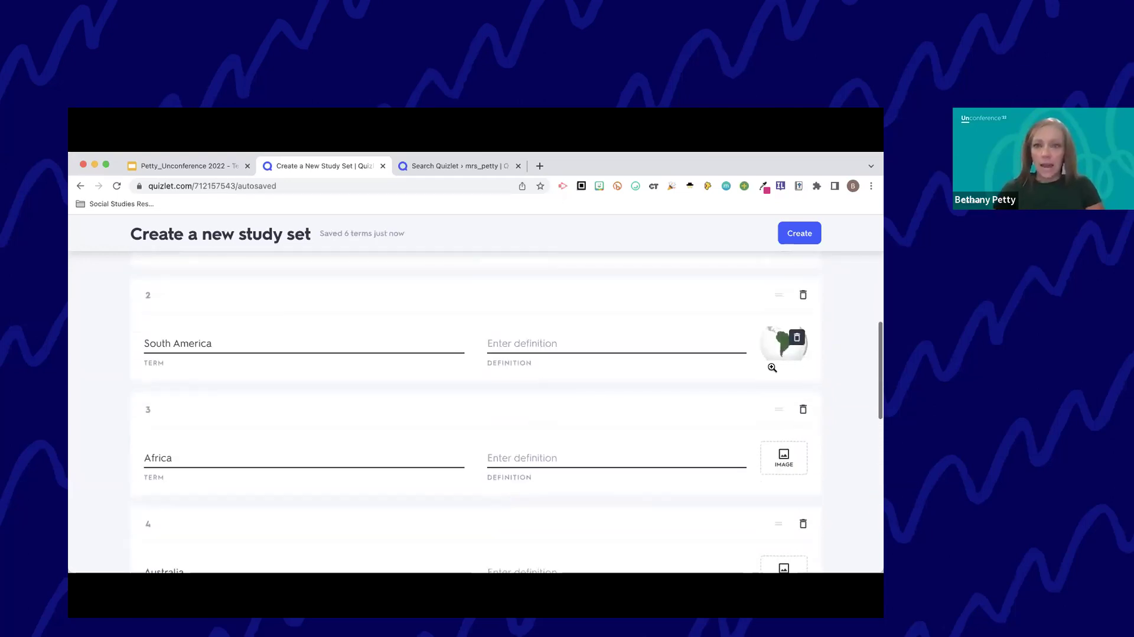
click(784, 458)
scroll(374, 488, down, 2)
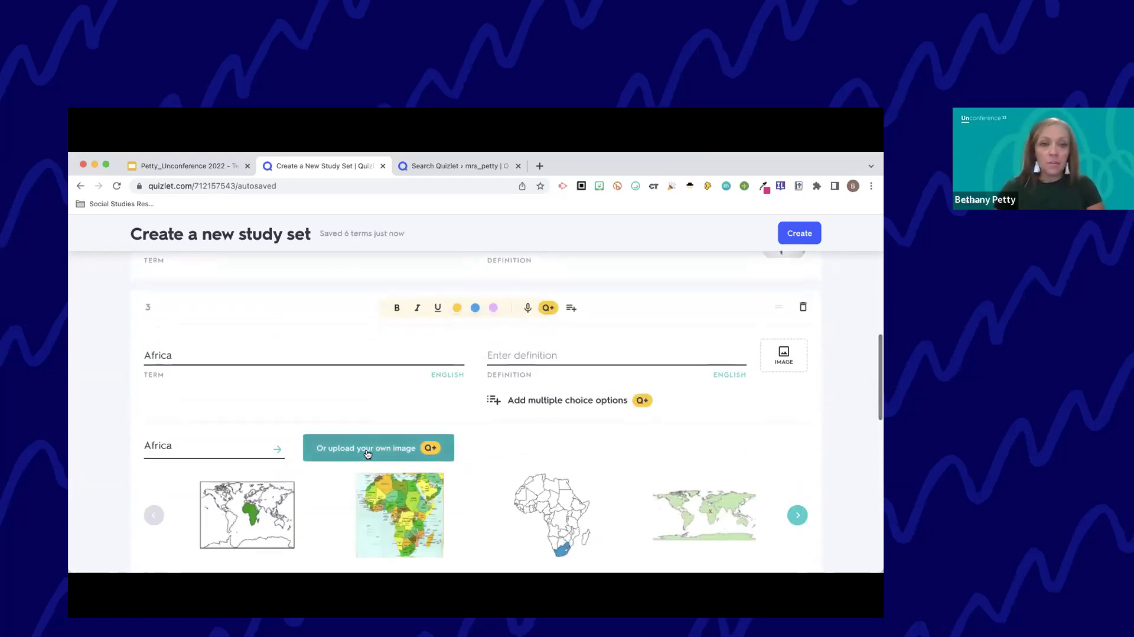
click(798, 516)
click(798, 516)
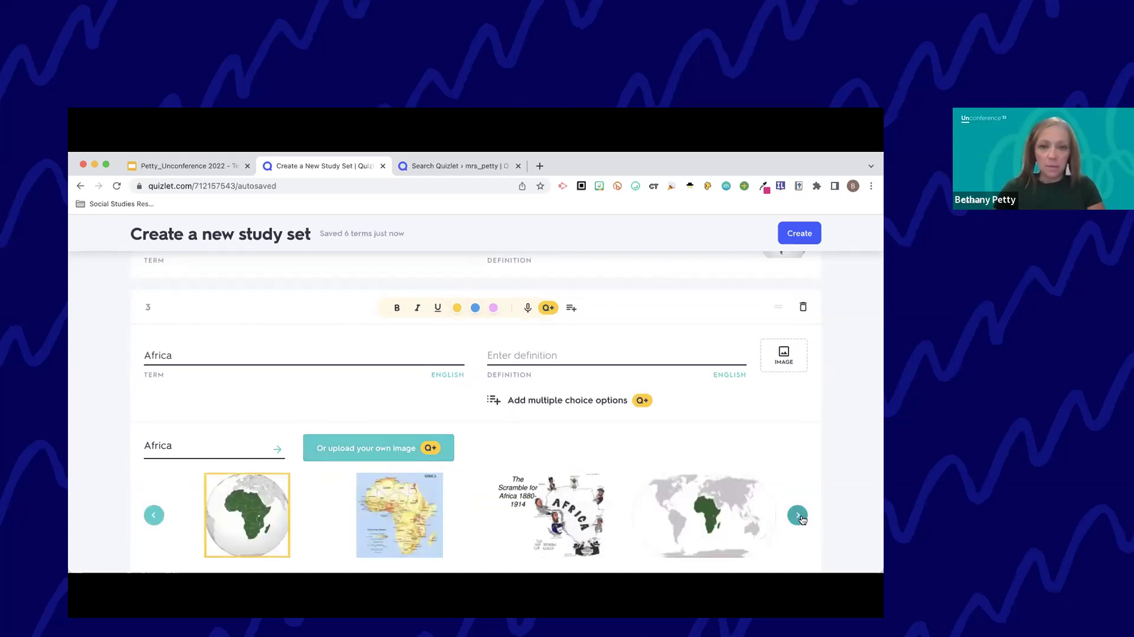
click(286, 519)
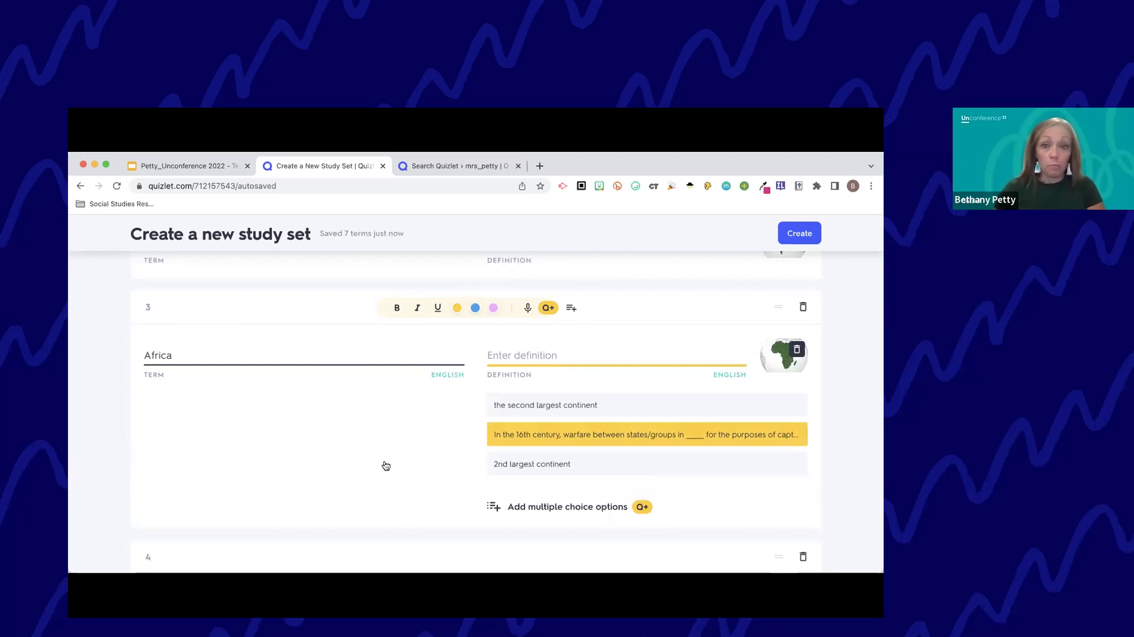
Step: Add the suggested globe image with the continent in green to the Australia card
scroll(385, 466, down, 3)
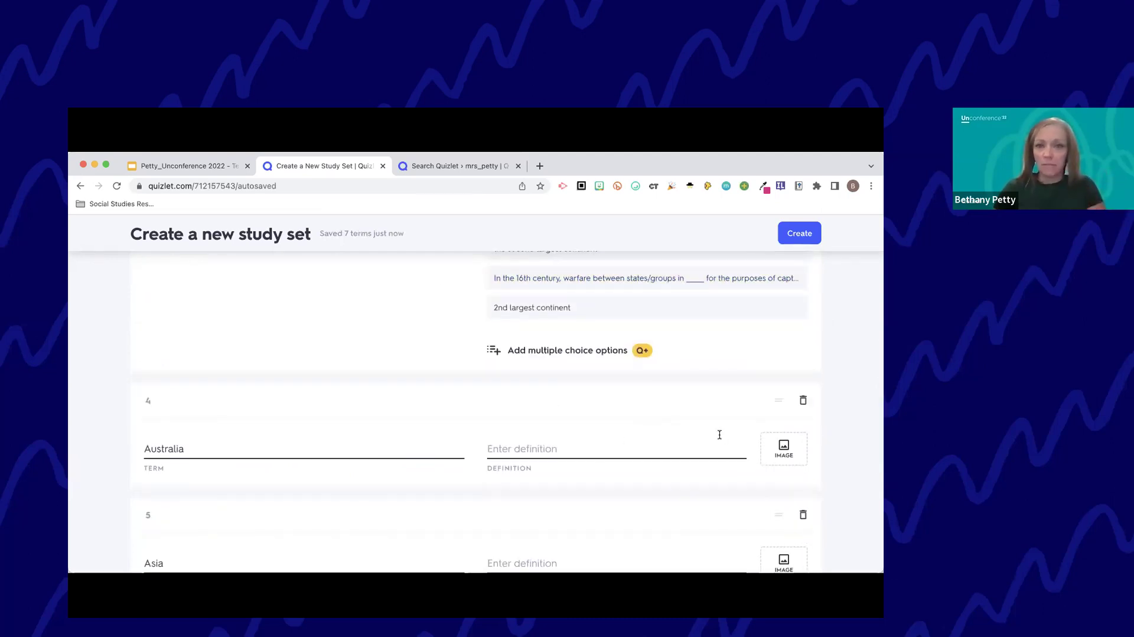
scroll(770, 460, down, 2)
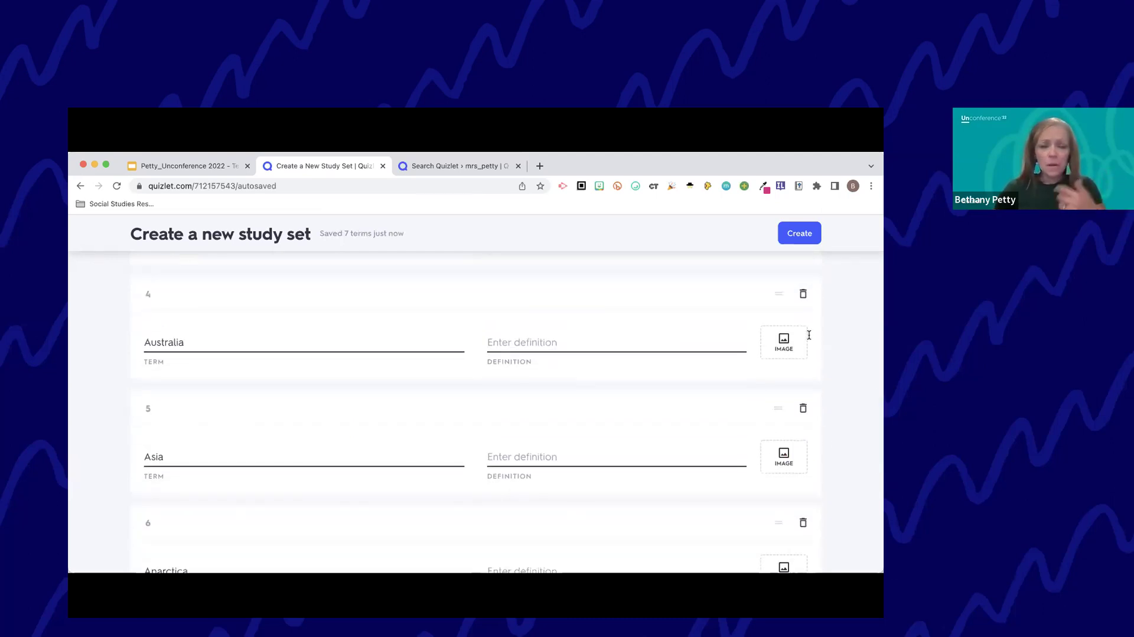
click(787, 343)
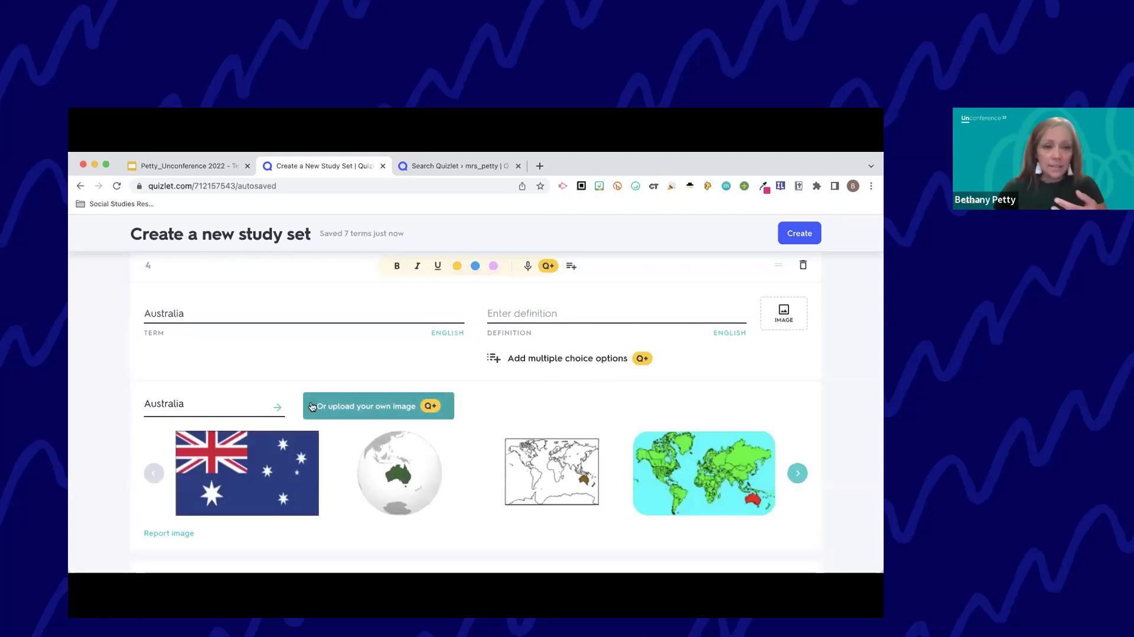
click(435, 471)
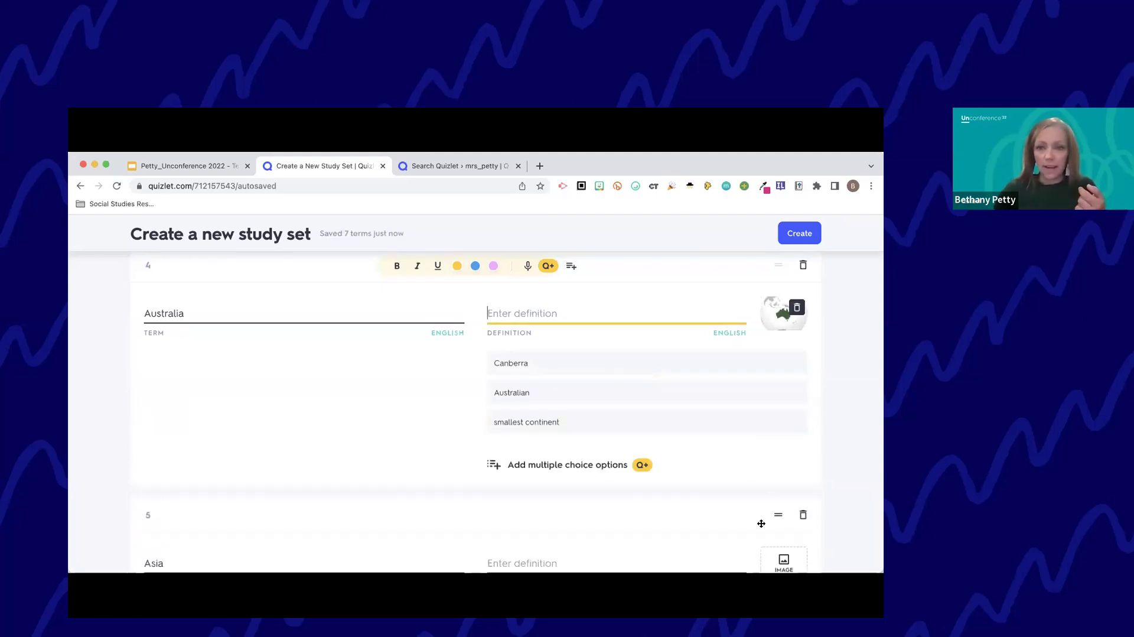
scroll(761, 523, down, 4)
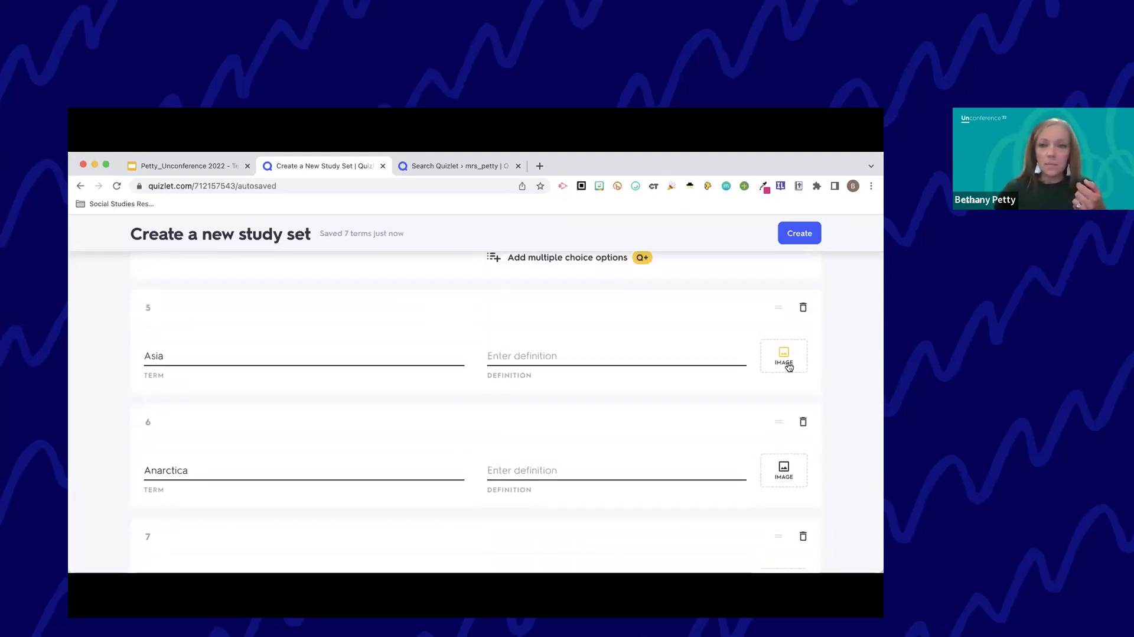
click(788, 363)
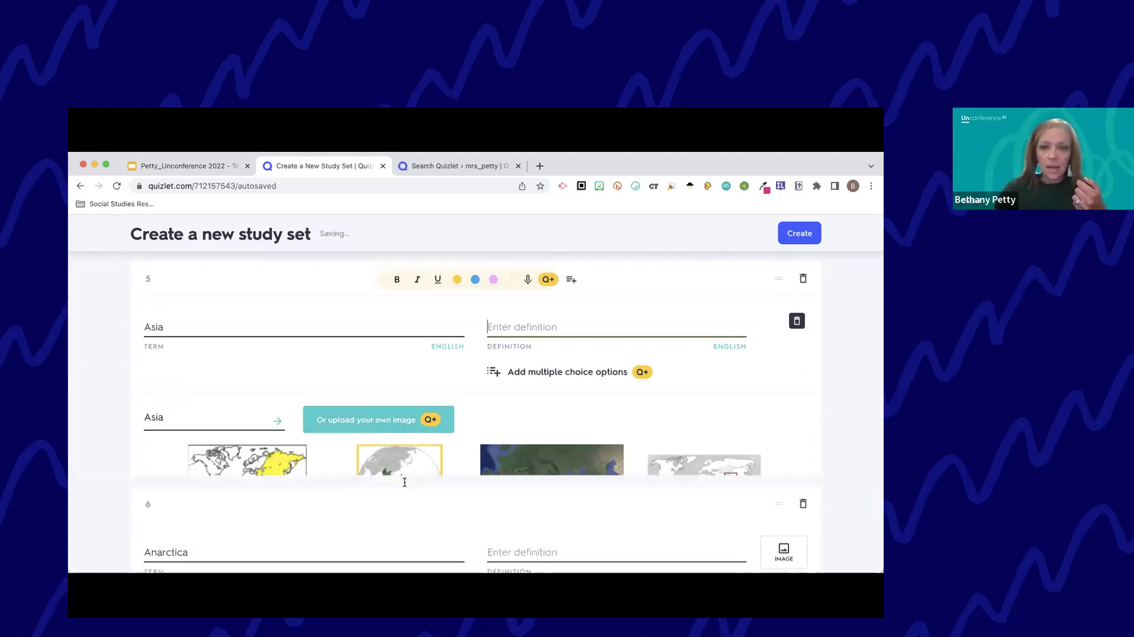
click(406, 470)
click(797, 321)
Step: Replace the Asia card's image with the suggested globe image showing the whole continent in green
click(775, 337)
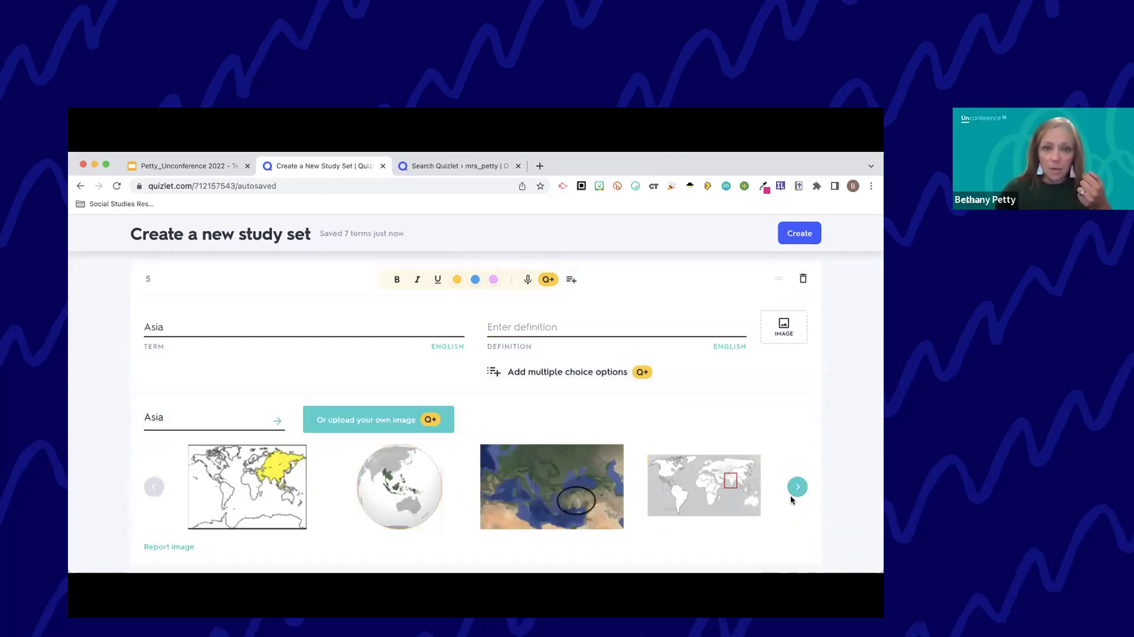
click(797, 486)
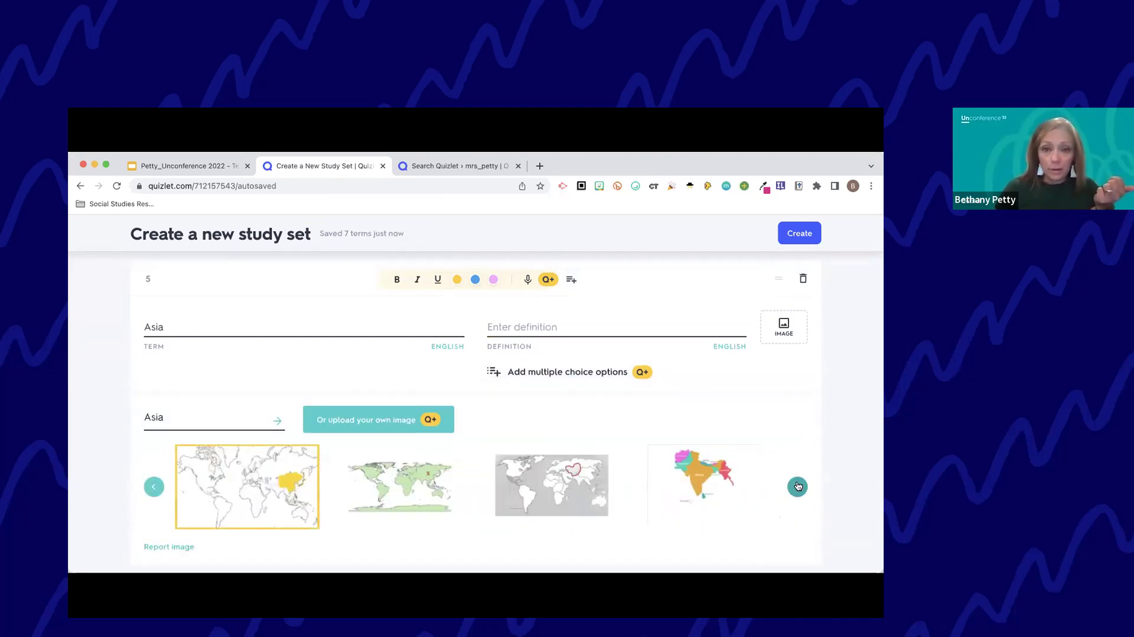
click(797, 486)
click(797, 486)
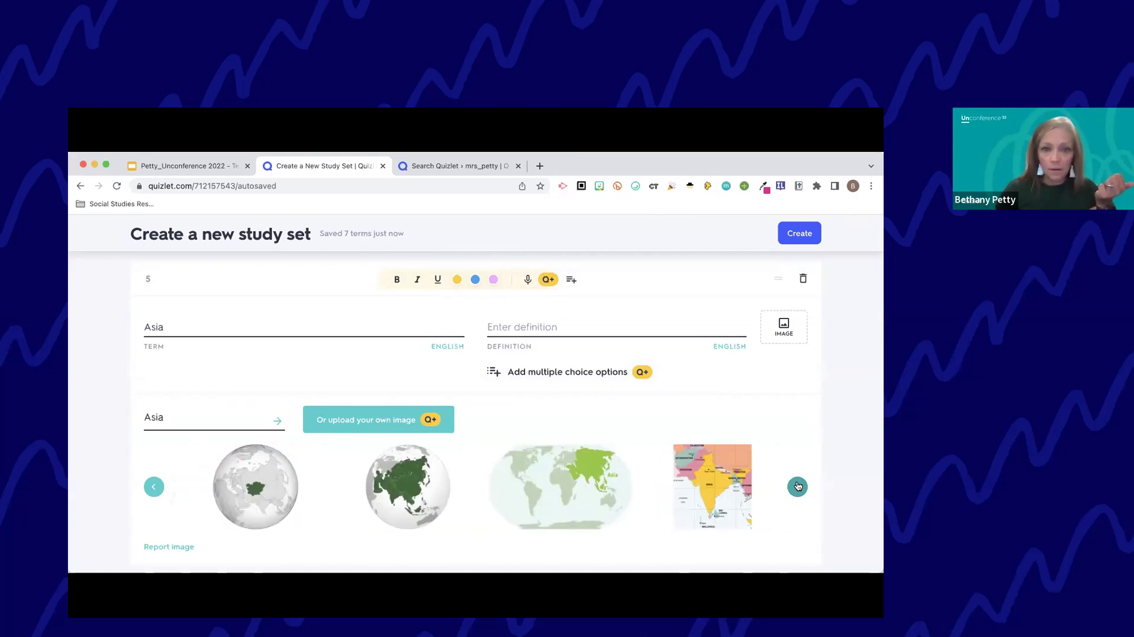
click(378, 495)
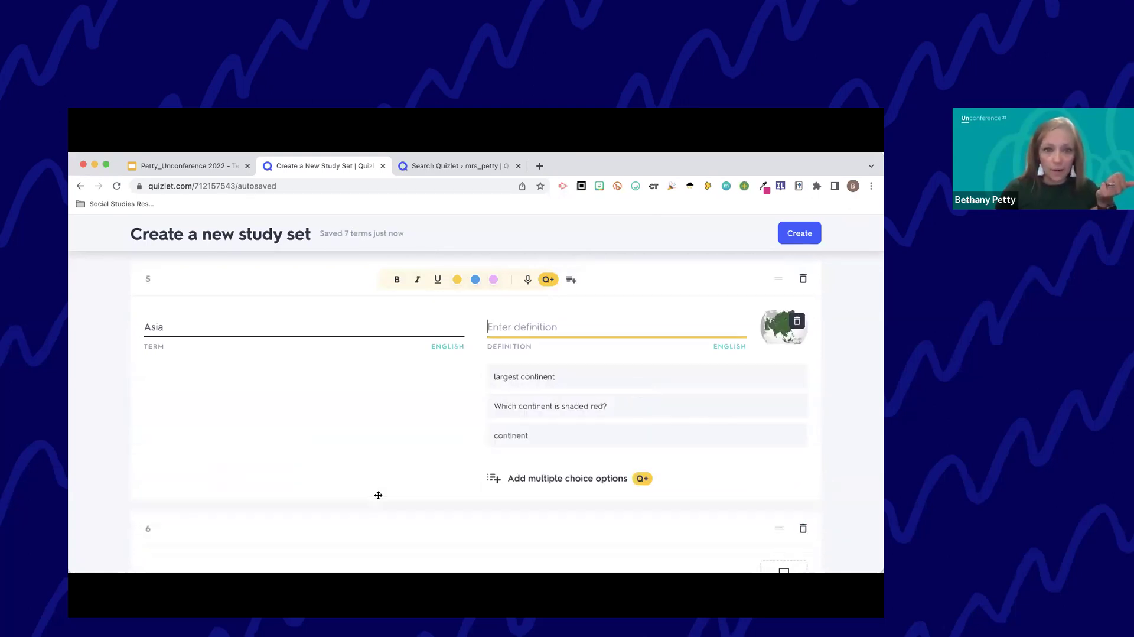
Step: Browse the image suggestions for the Anarctica card and add the world map with the continent in green
scroll(378, 495, down, 1)
click(786, 513)
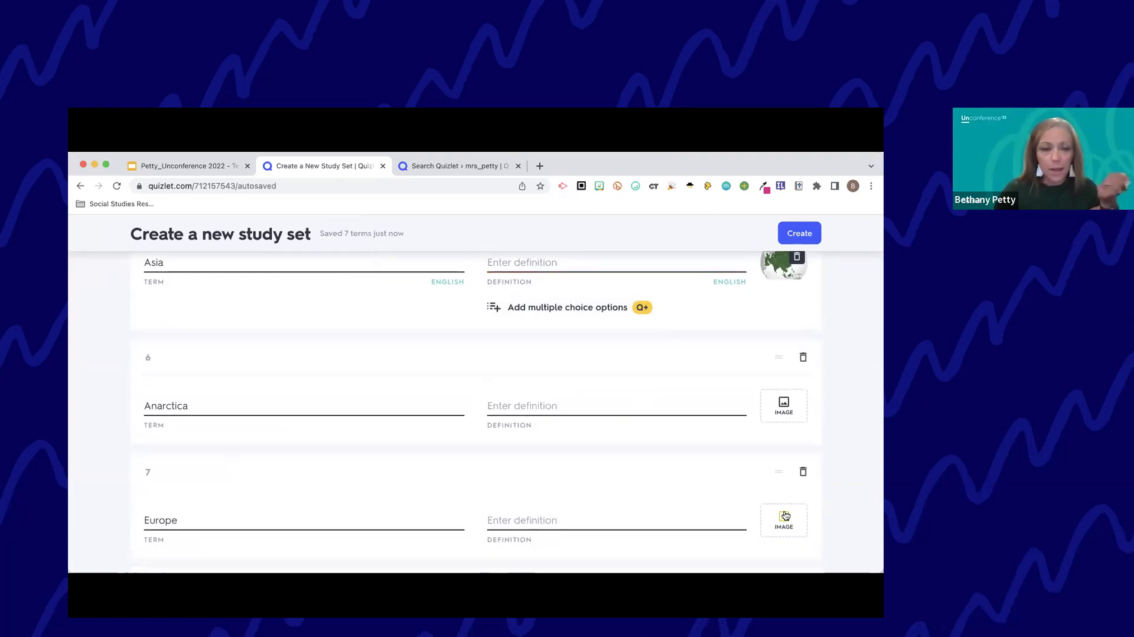
click(784, 405)
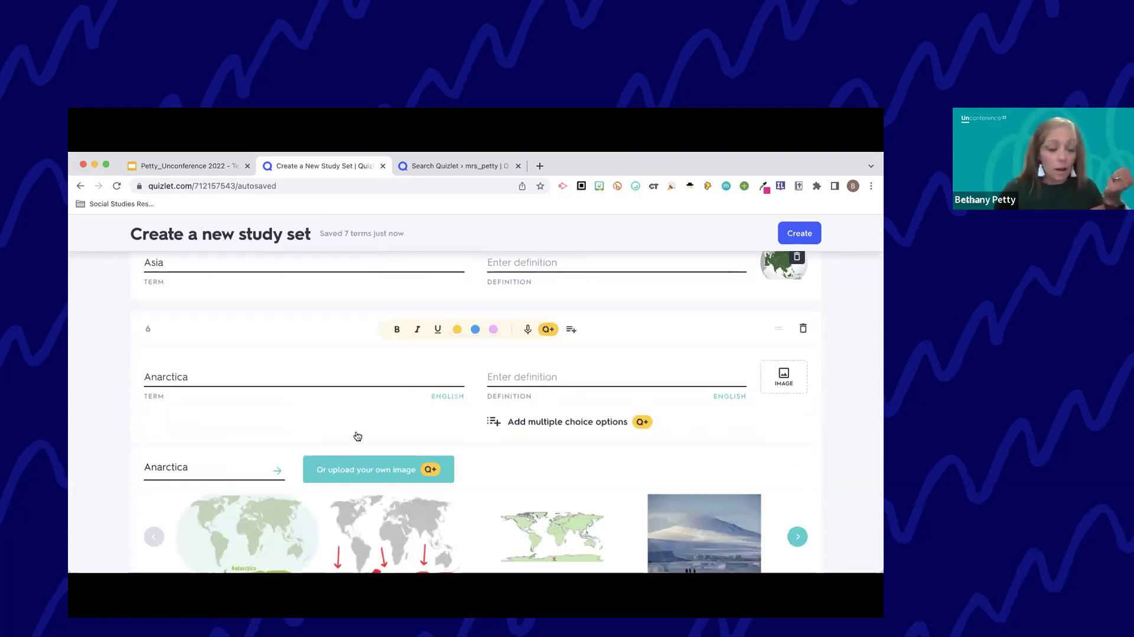
click(798, 536)
click(797, 530)
click(797, 530)
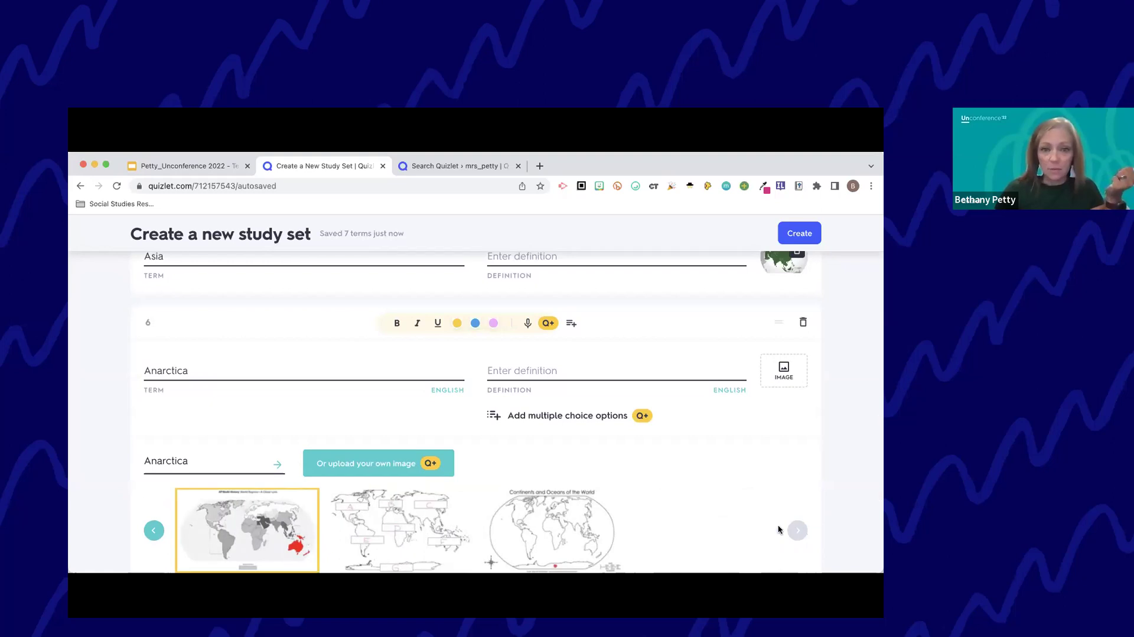
click(153, 530)
scroll(195, 503, down, 2)
click(229, 477)
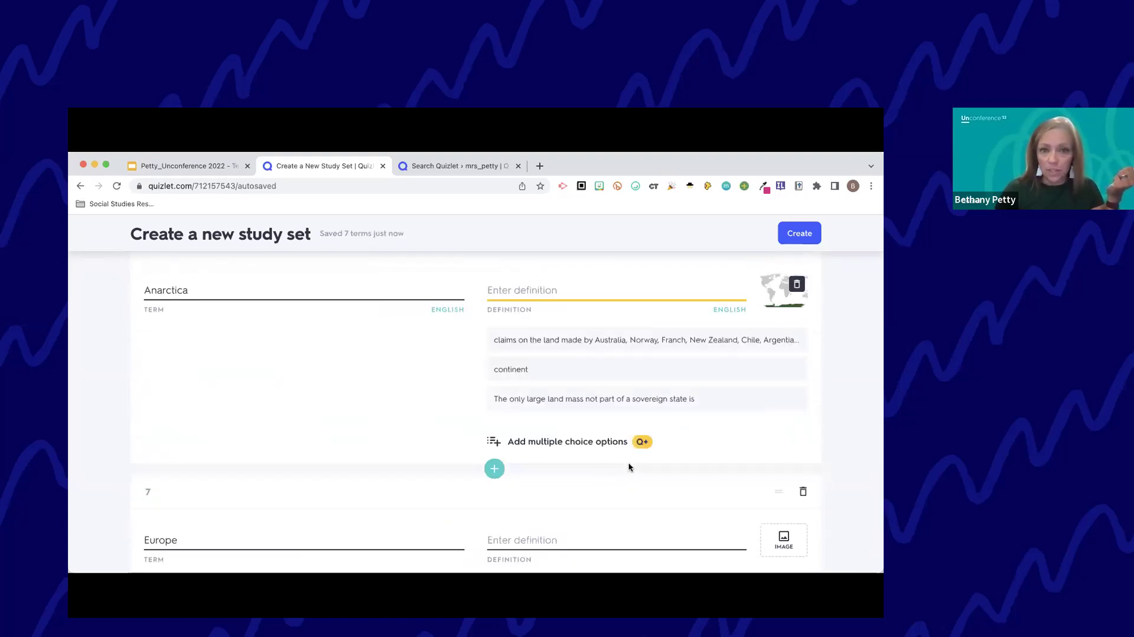
Step: Add the suggested globe image with the continent in green to the Europe card, and create the study set
scroll(628, 465, down, 2)
click(784, 407)
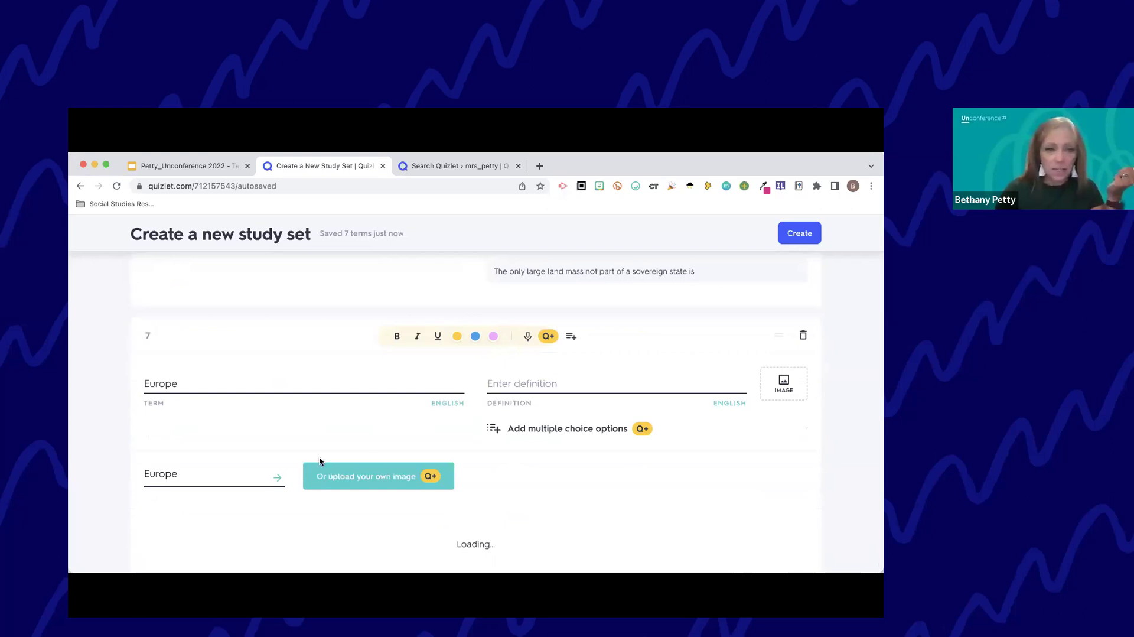
click(445, 484)
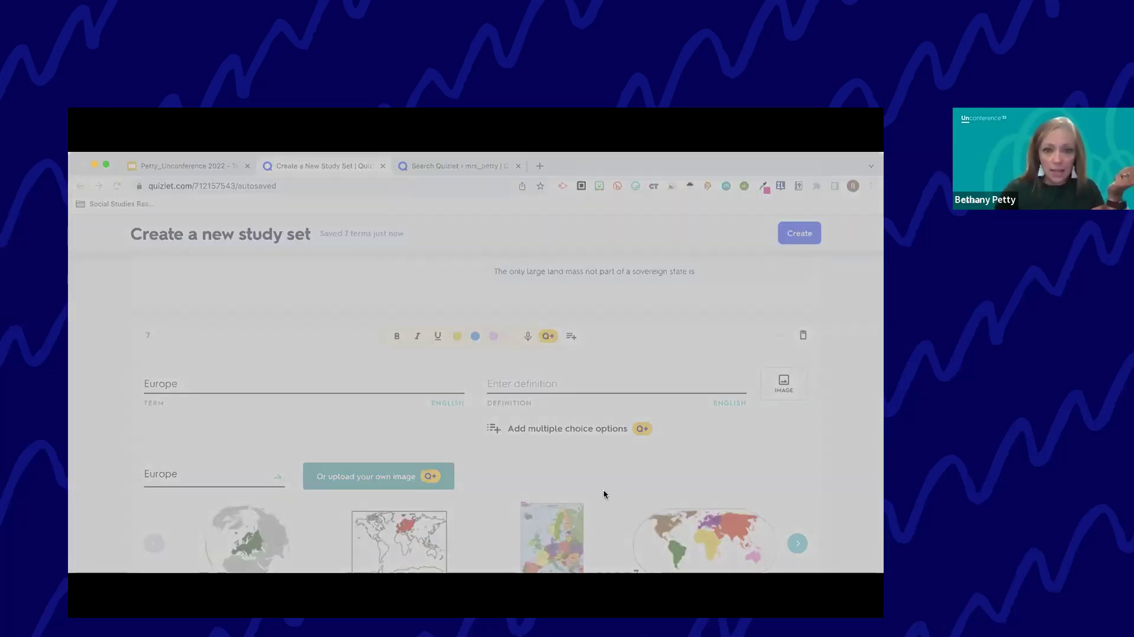
scroll(522, 516, down, 1)
scroll(522, 515, down, 1)
click(247, 438)
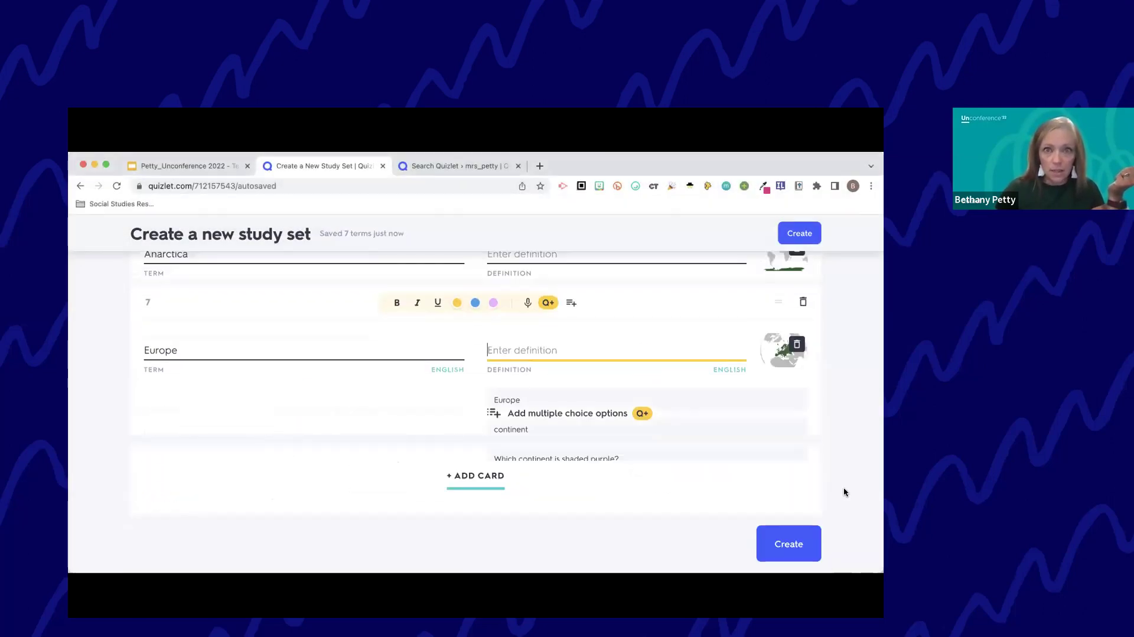
click(791, 554)
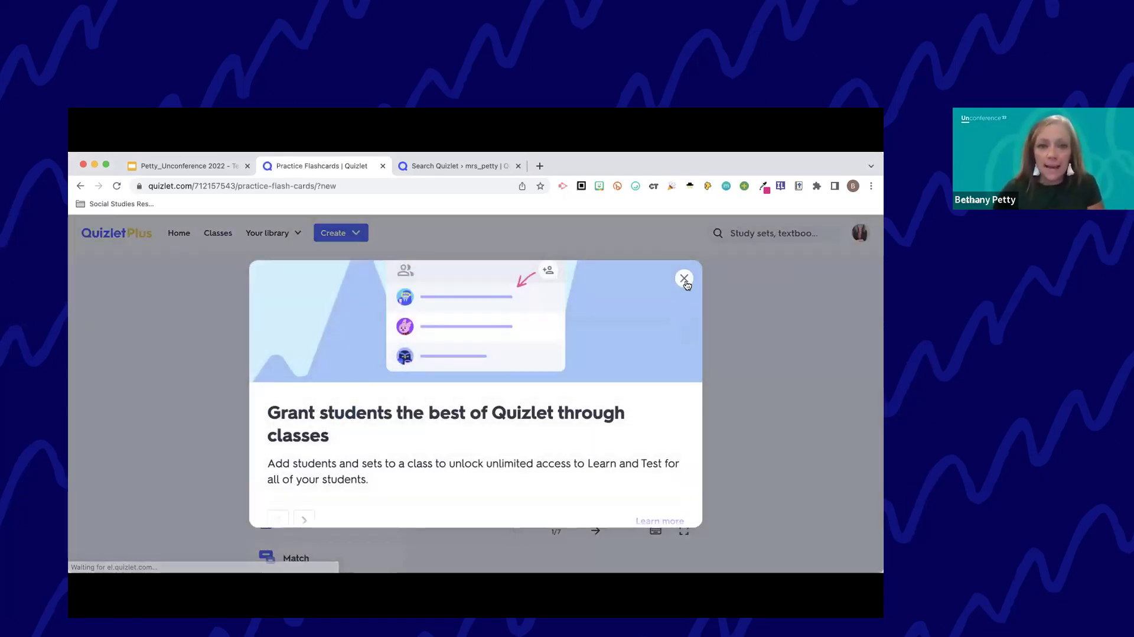
click(684, 280)
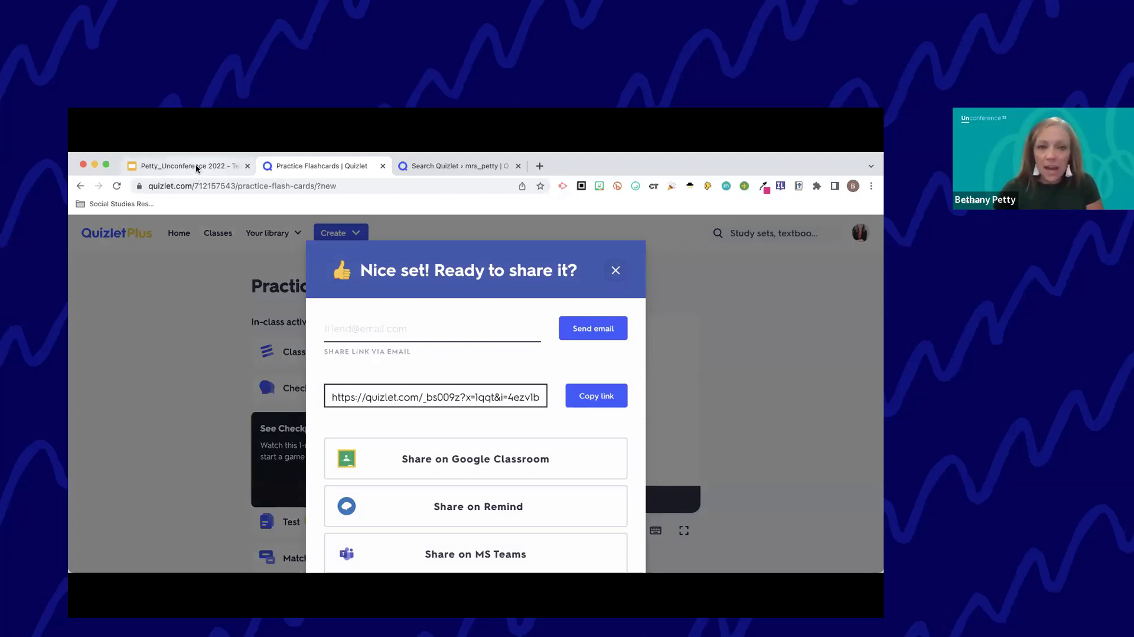
Step: Review the sharing options for the new study set and copy its share link
scroll(477, 300, down, 2)
scroll(478, 300, down, 3)
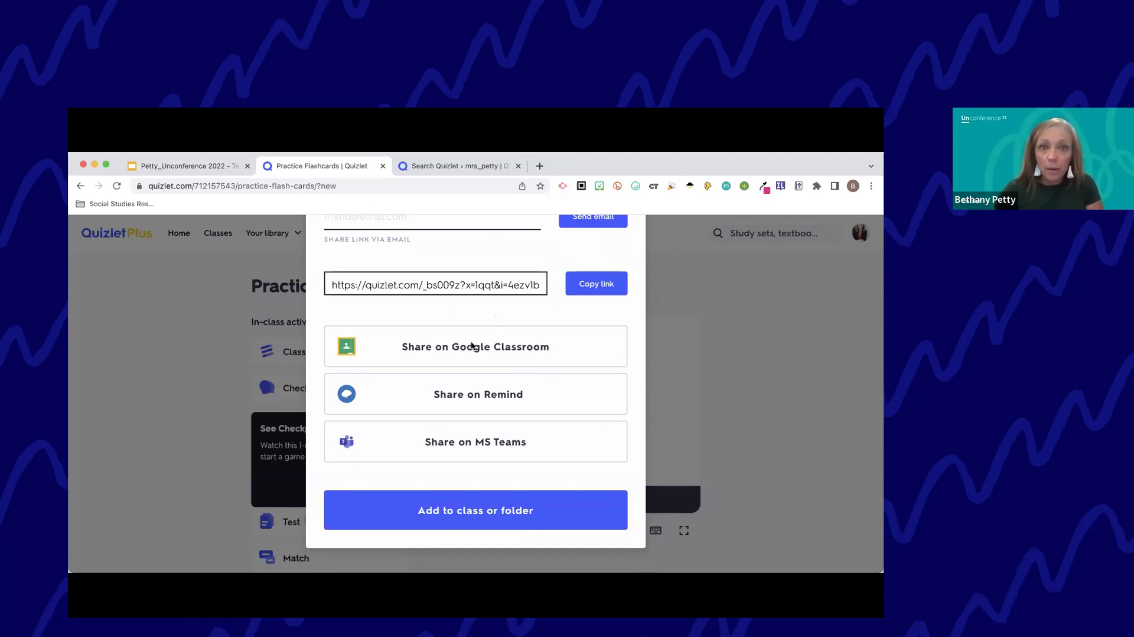
scroll(523, 273, up, 3)
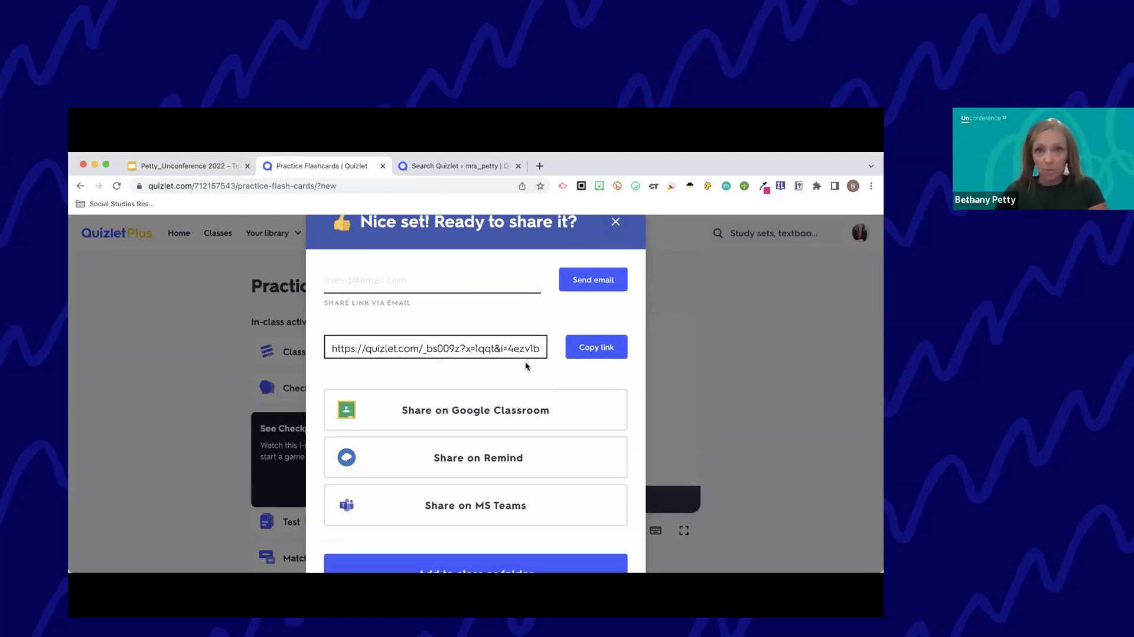
click(478, 282)
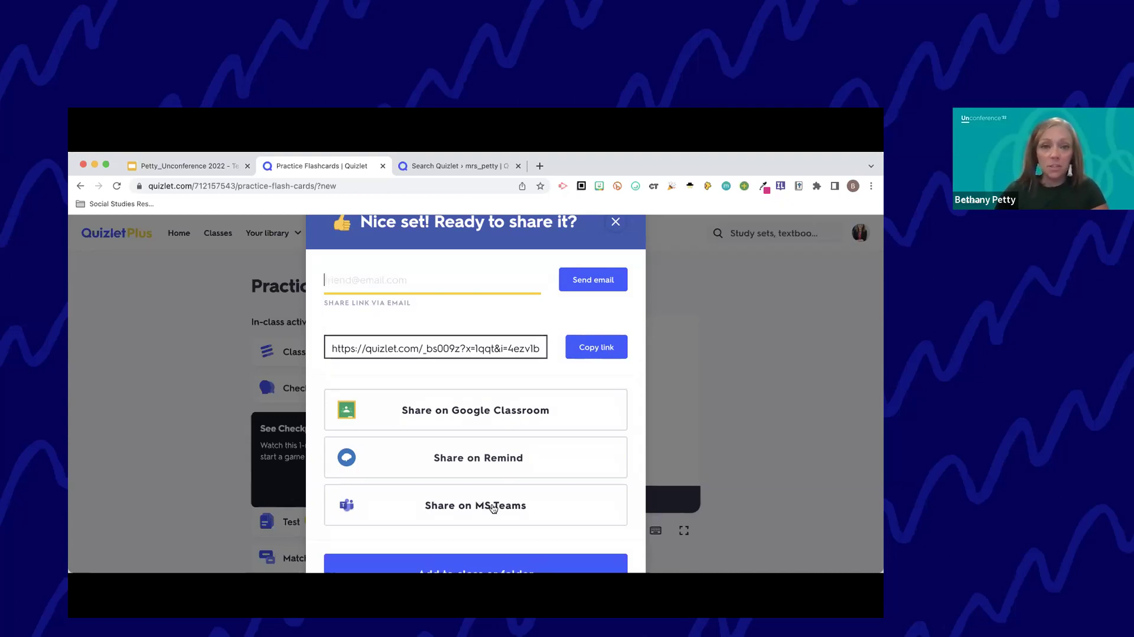
scroll(484, 502, down, 3)
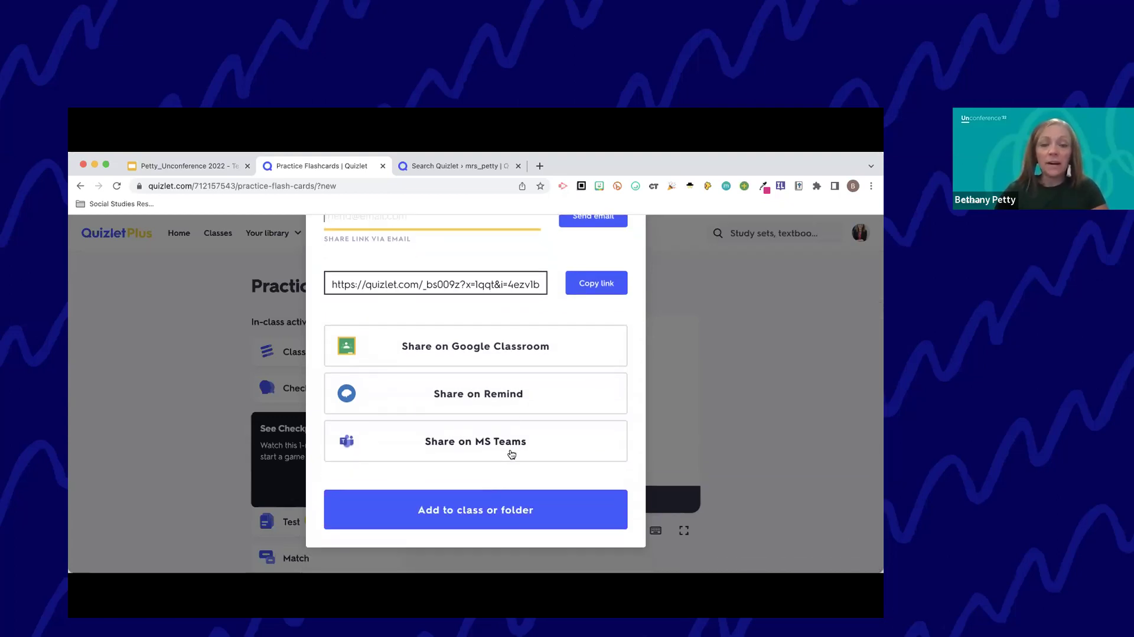
scroll(519, 423, up, 2)
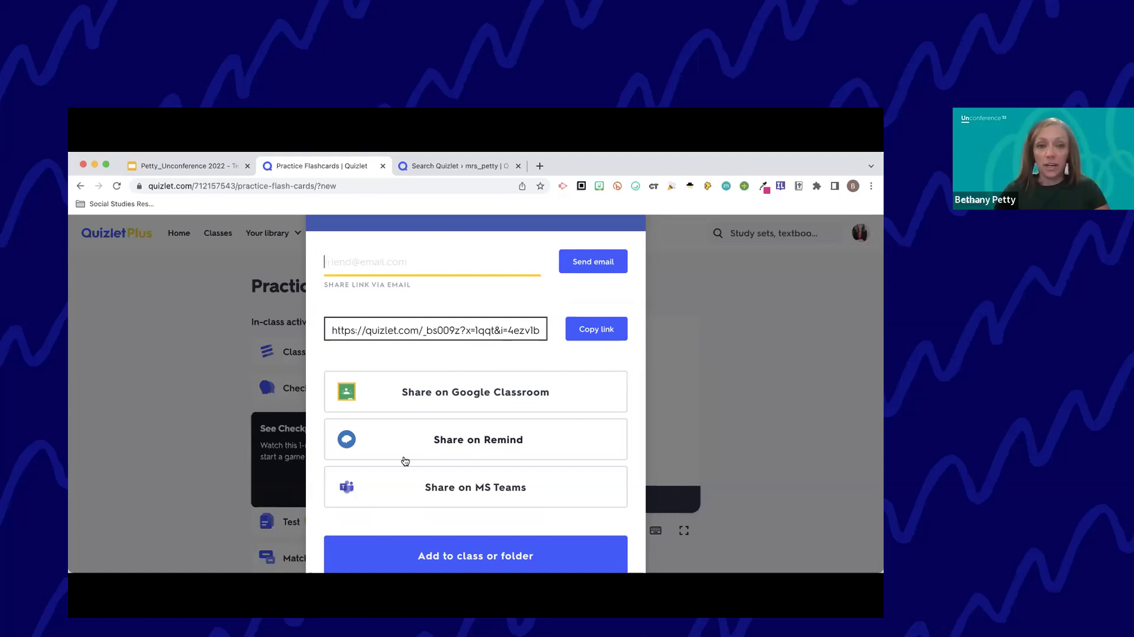
click(590, 332)
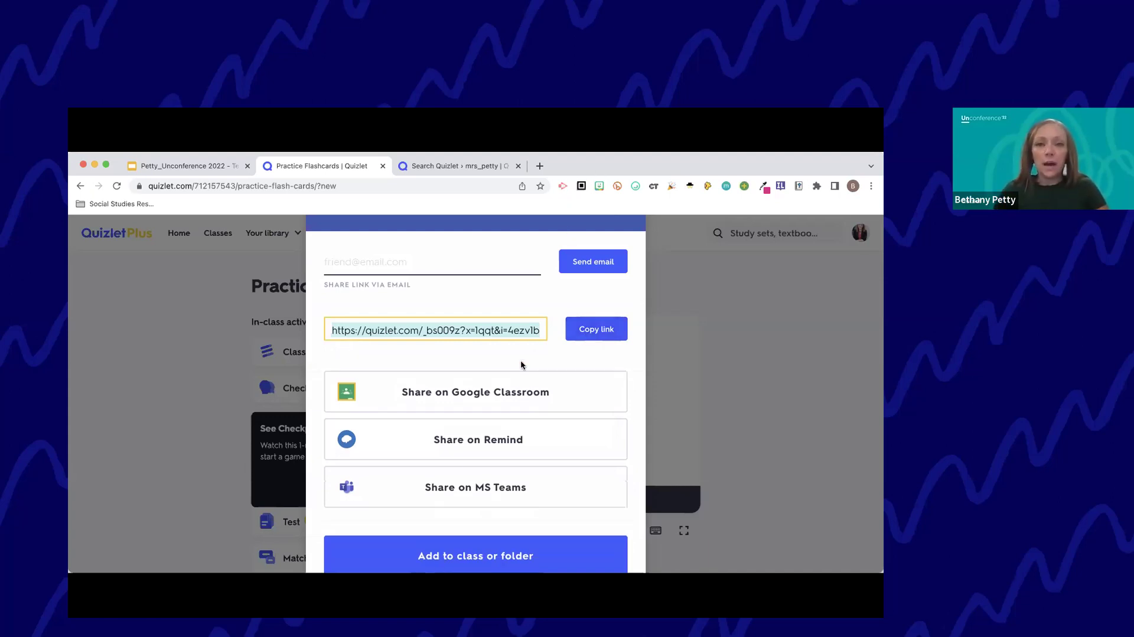
Step: Add the new study set to the Quizlet Unconference class
scroll(521, 361, down, 2)
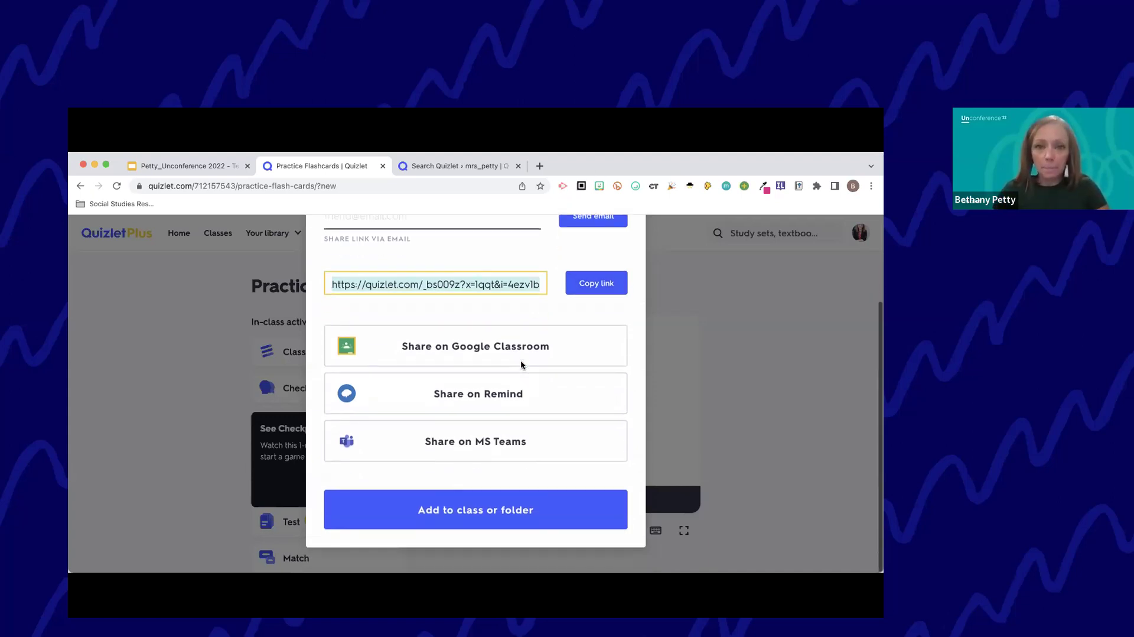
click(478, 510)
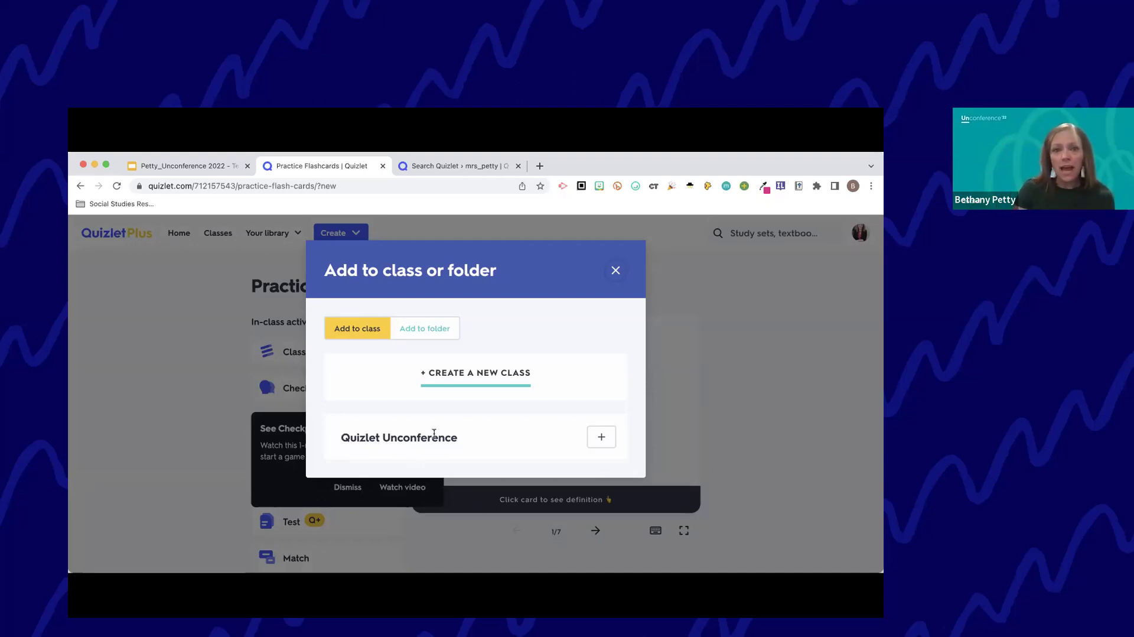
click(600, 437)
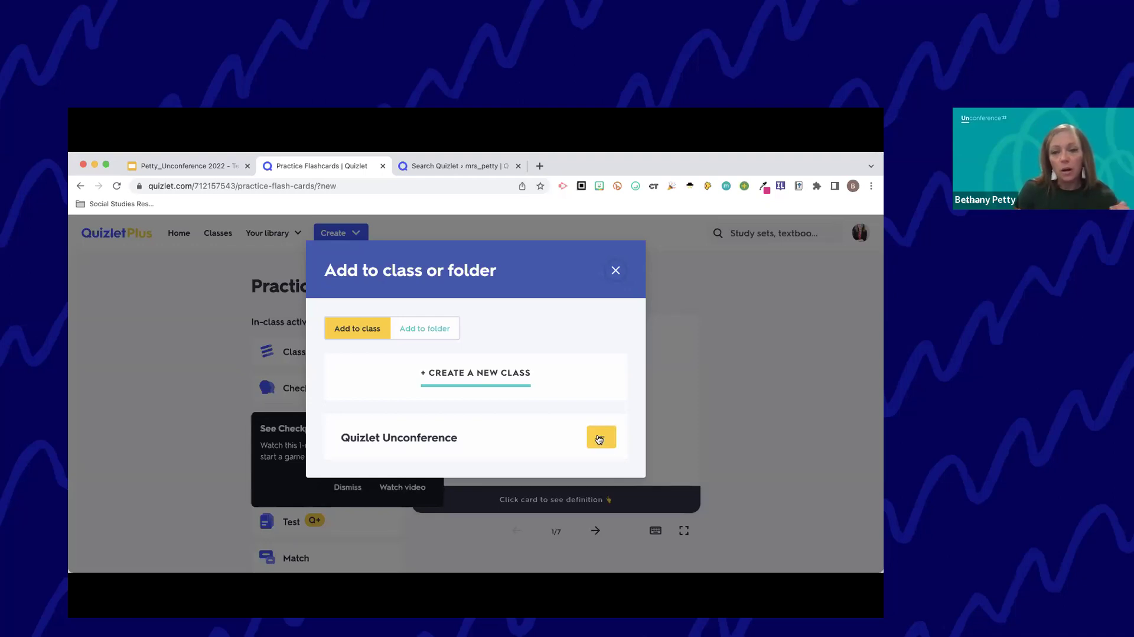
click(614, 272)
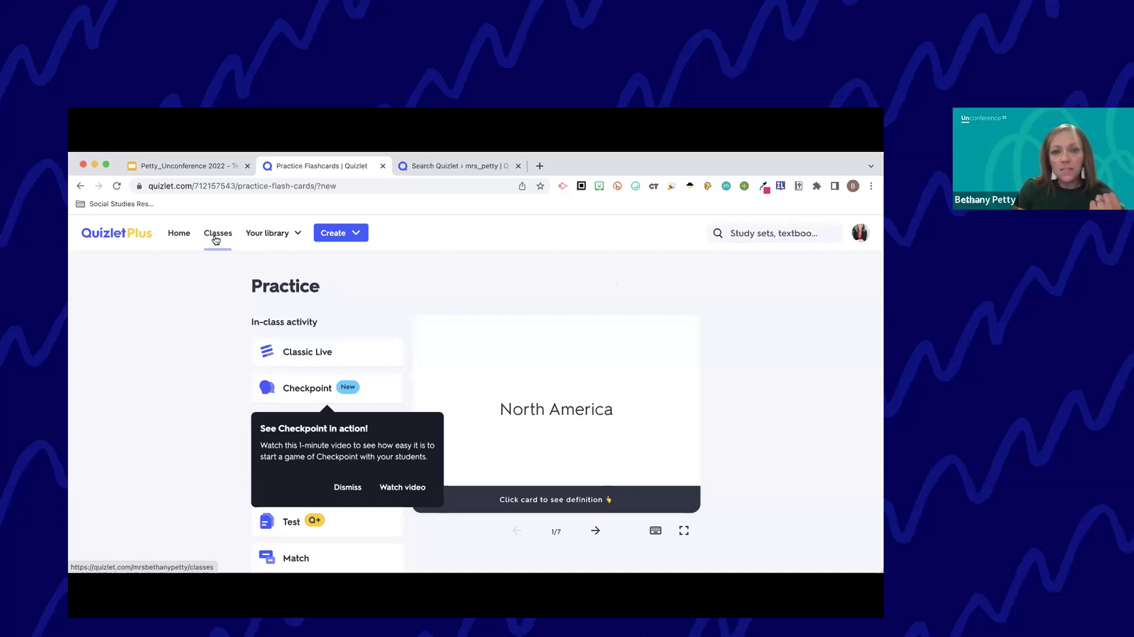
Step: Open the Quizlet Unconference class and look through its list of members
click(216, 236)
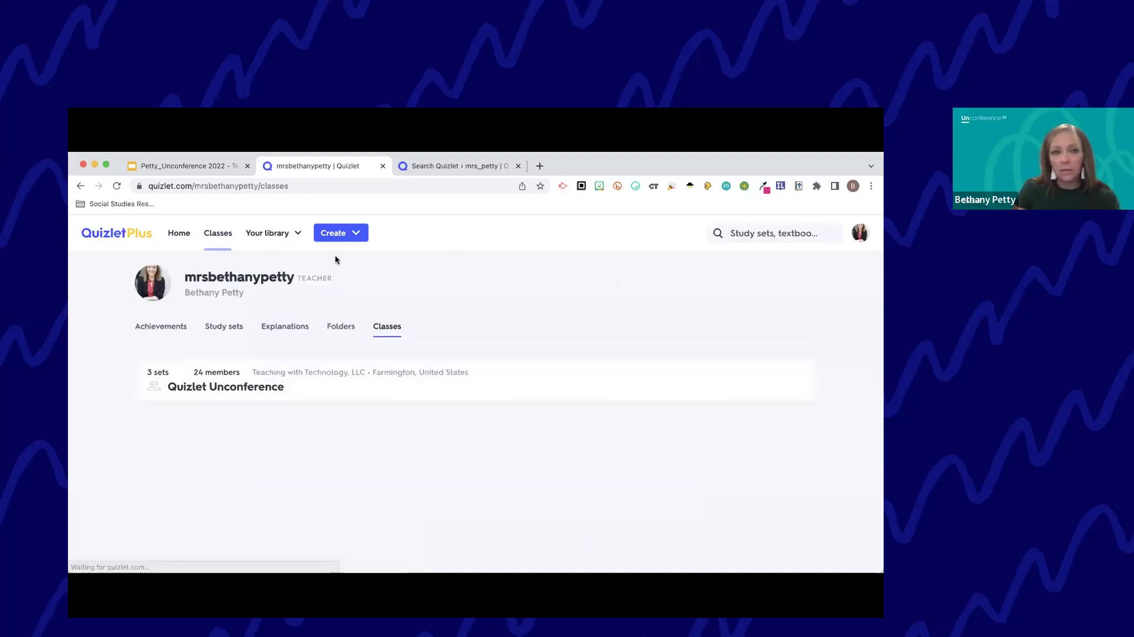
click(289, 386)
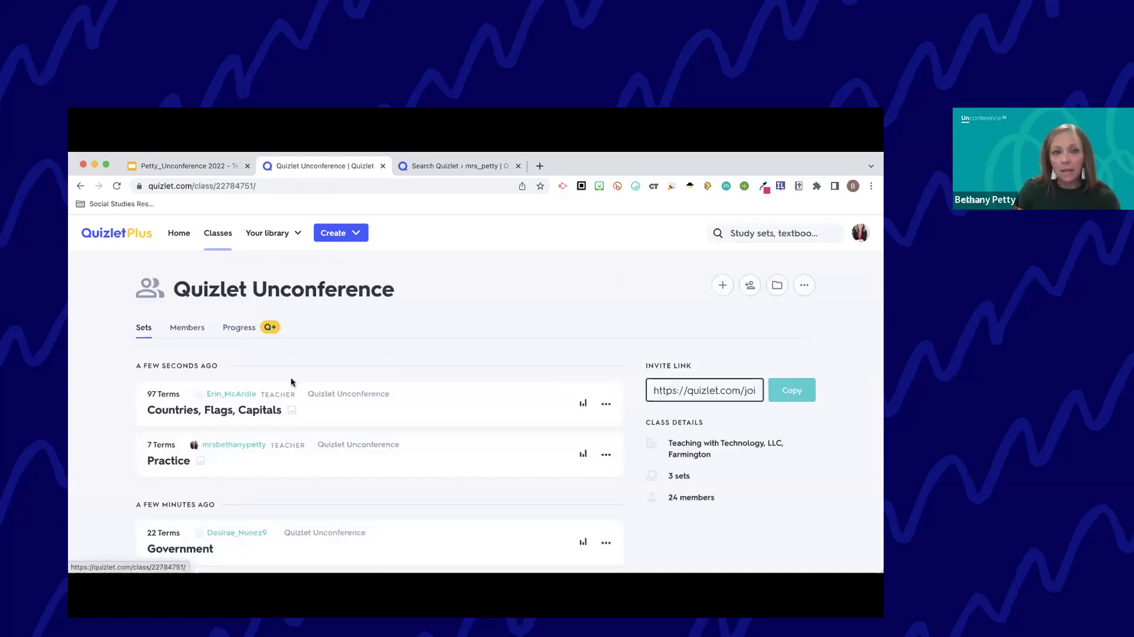
click(188, 327)
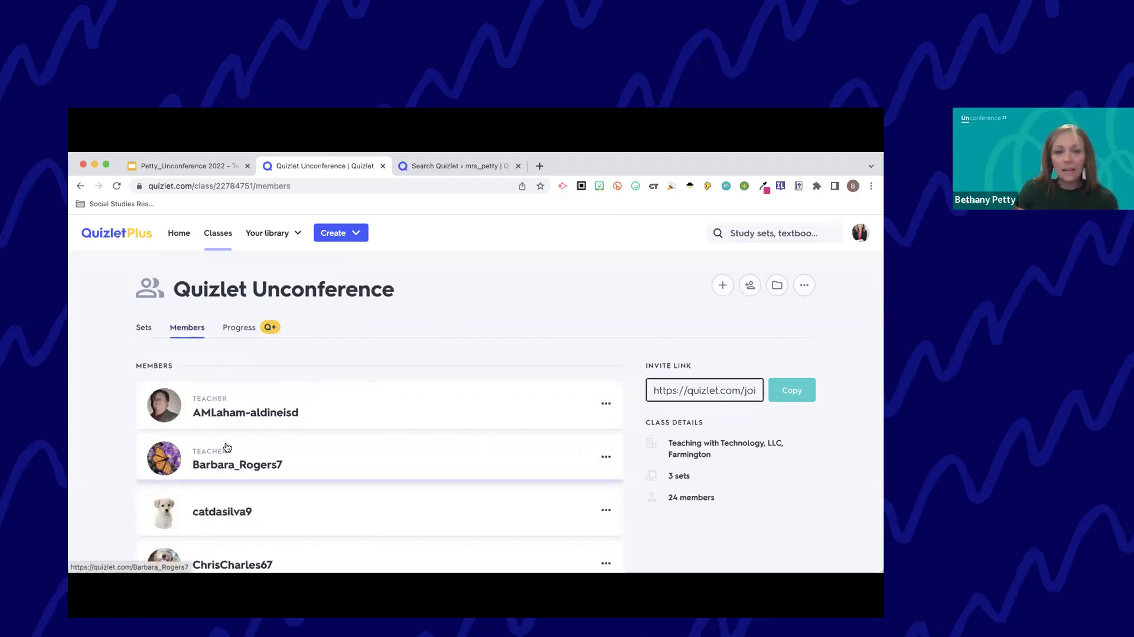
scroll(227, 447, down, 5)
scroll(227, 447, down, 5)
scroll(228, 448, up, 10)
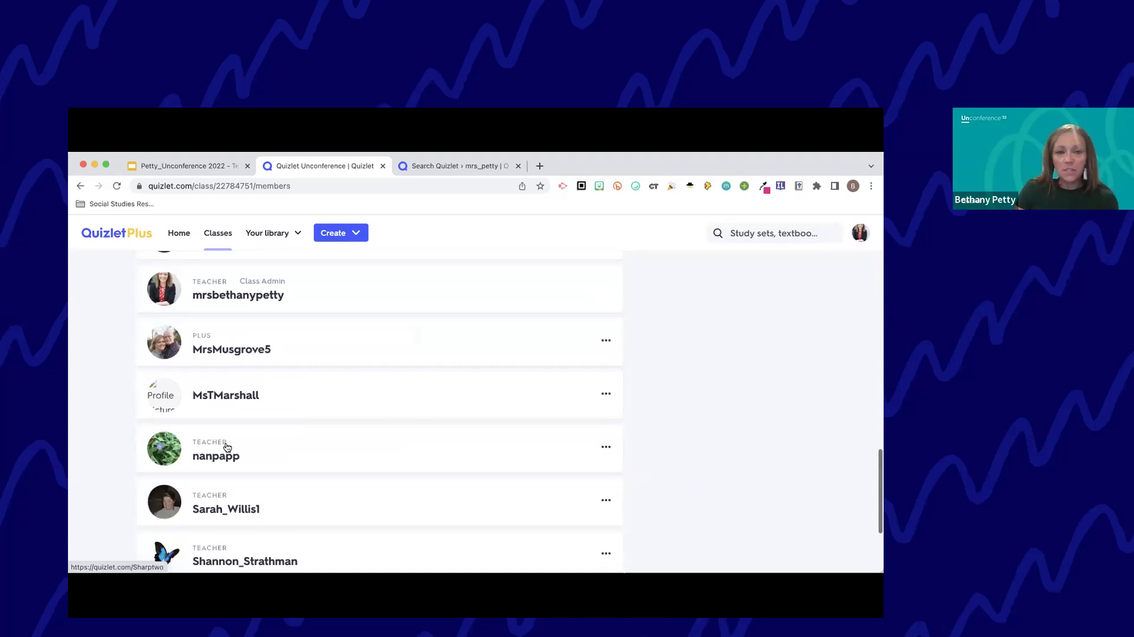
Step: Open the Practice set from the class's sets and look through its terms and images
click(143, 331)
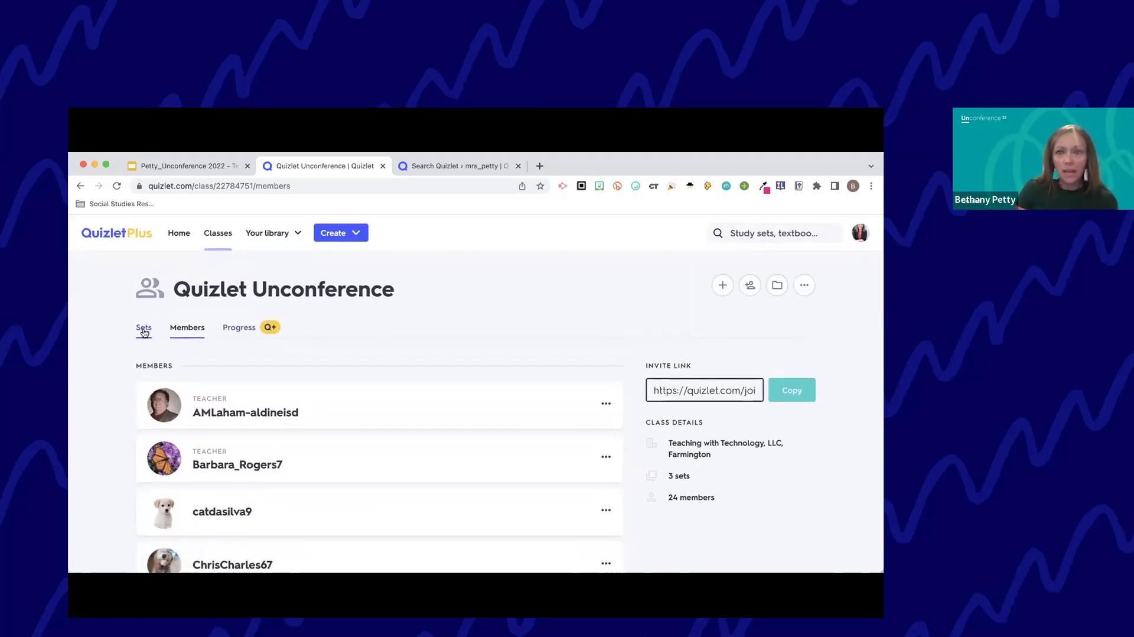
scroll(343, 450, down, 3)
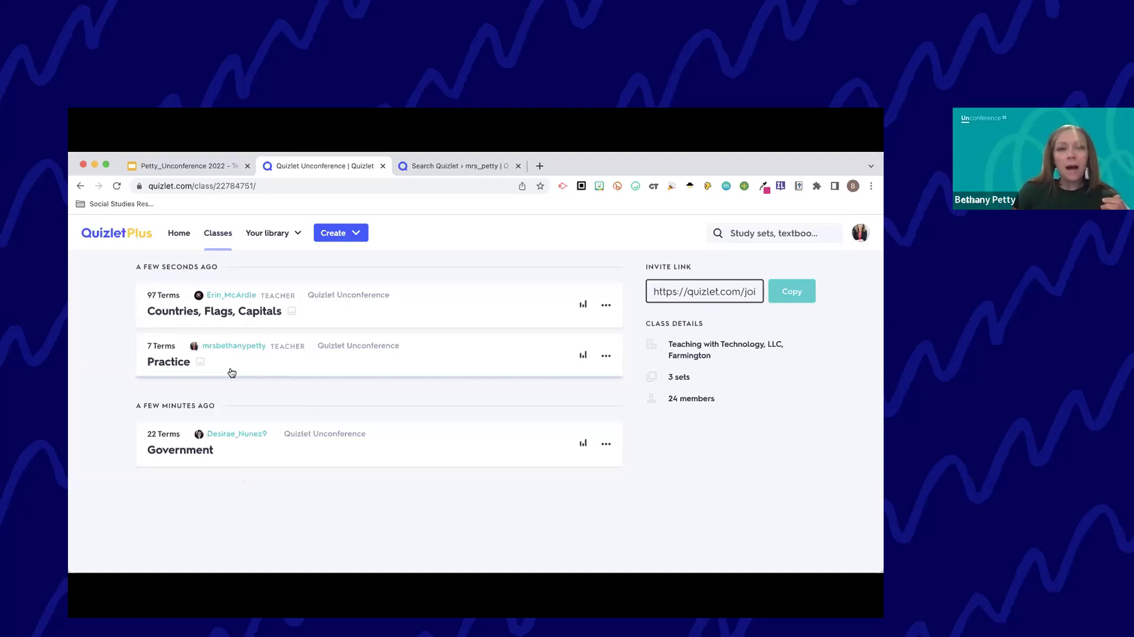
click(167, 365)
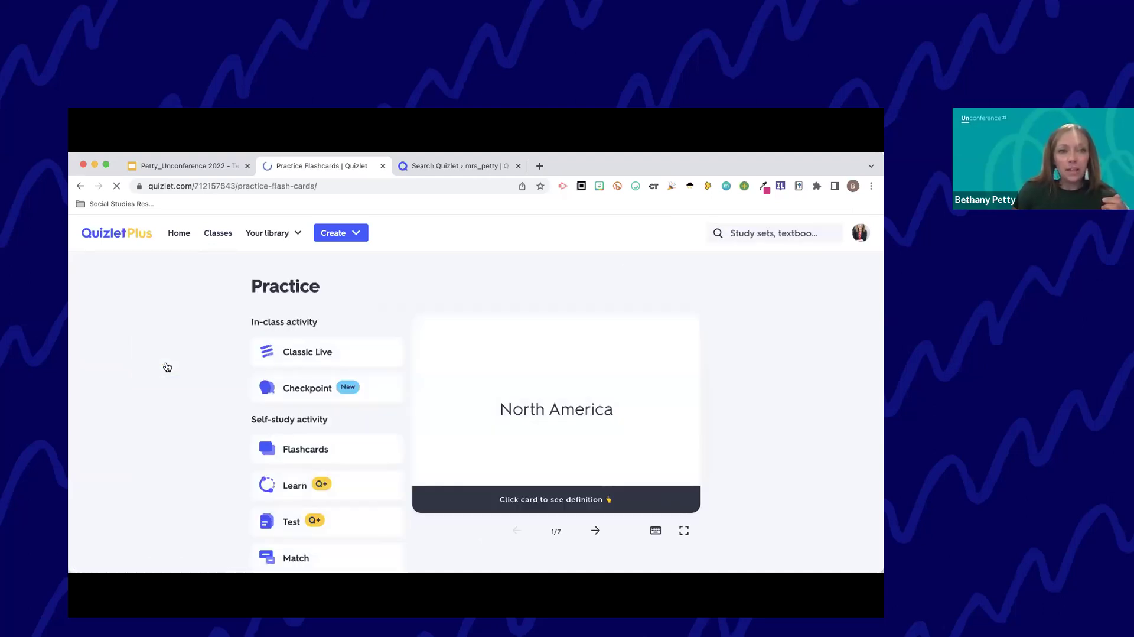
scroll(428, 441, down, 2)
scroll(428, 440, down, 10)
scroll(428, 440, down, 5)
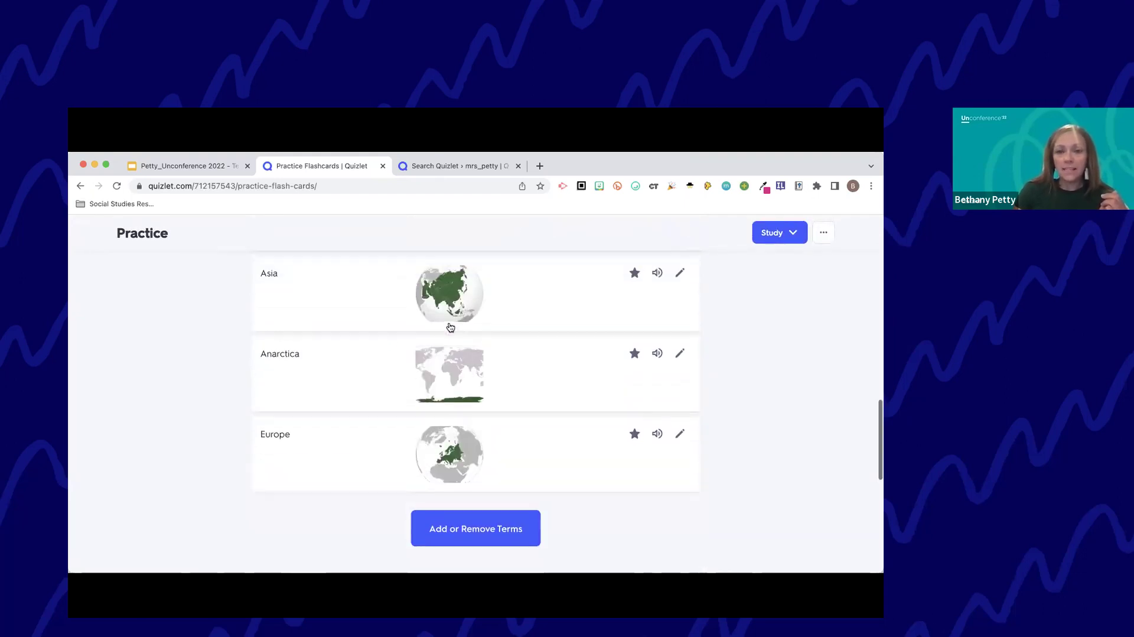
scroll(450, 327, up, 15)
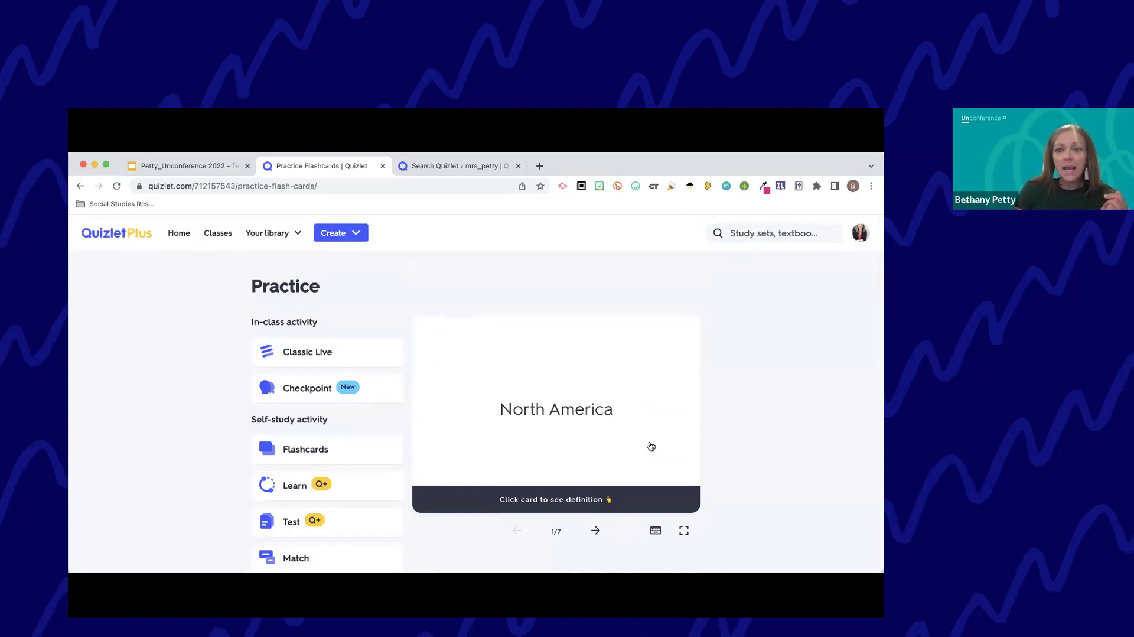
Step: Flip the North America flashcard back and forth to view both of its sides
click(649, 436)
click(619, 455)
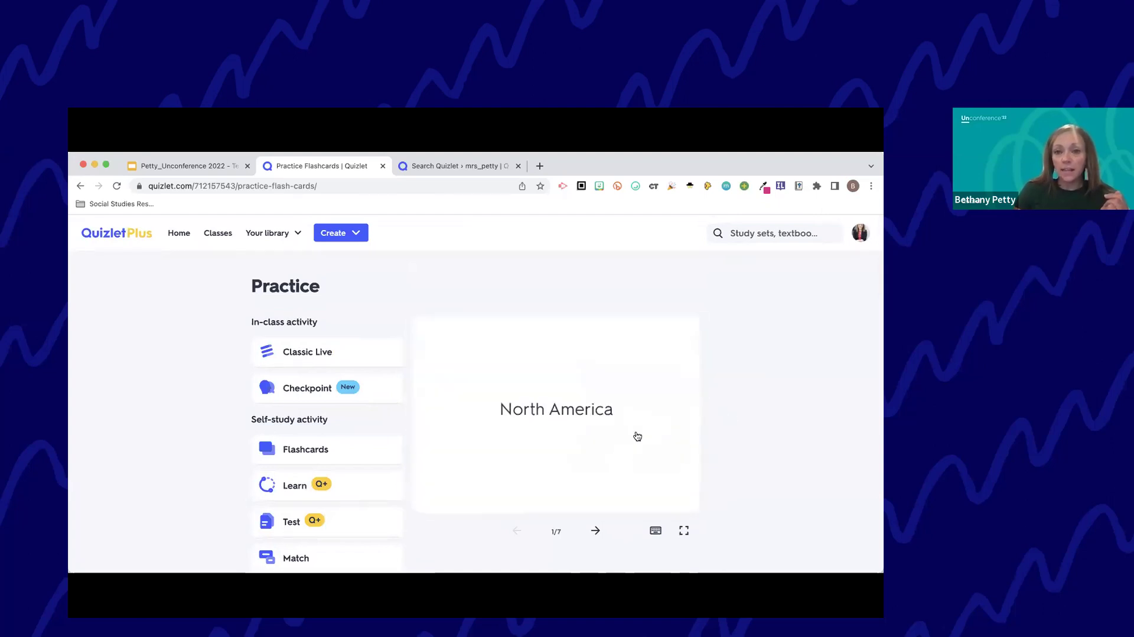
click(636, 434)
click(639, 418)
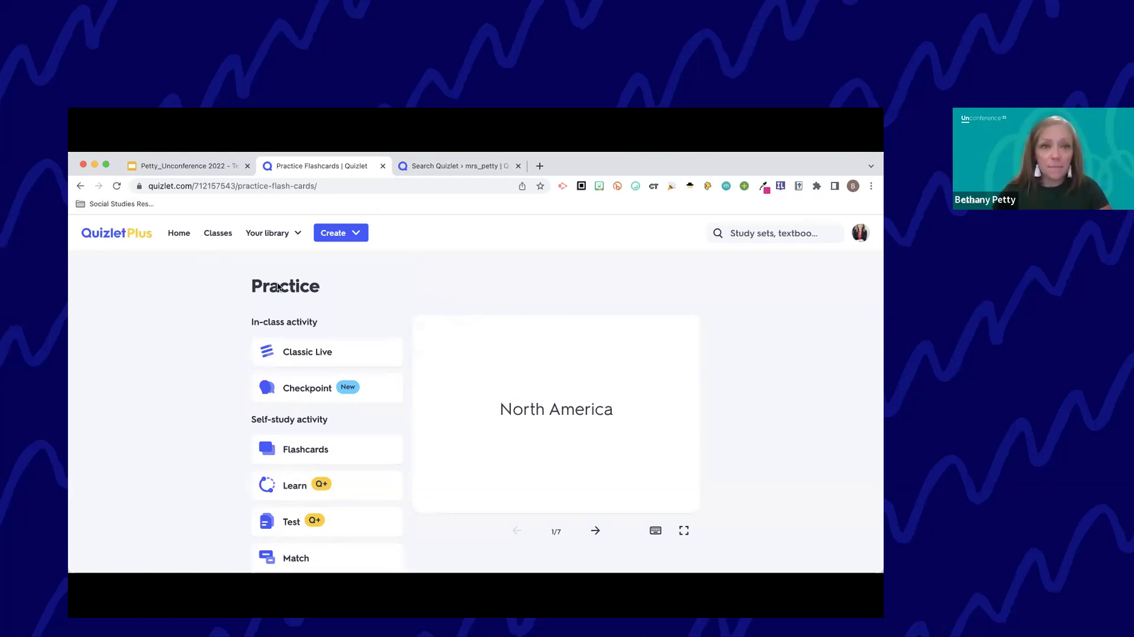
Step: Switch to the Unconference 2022 presentation in Google Slides
click(177, 166)
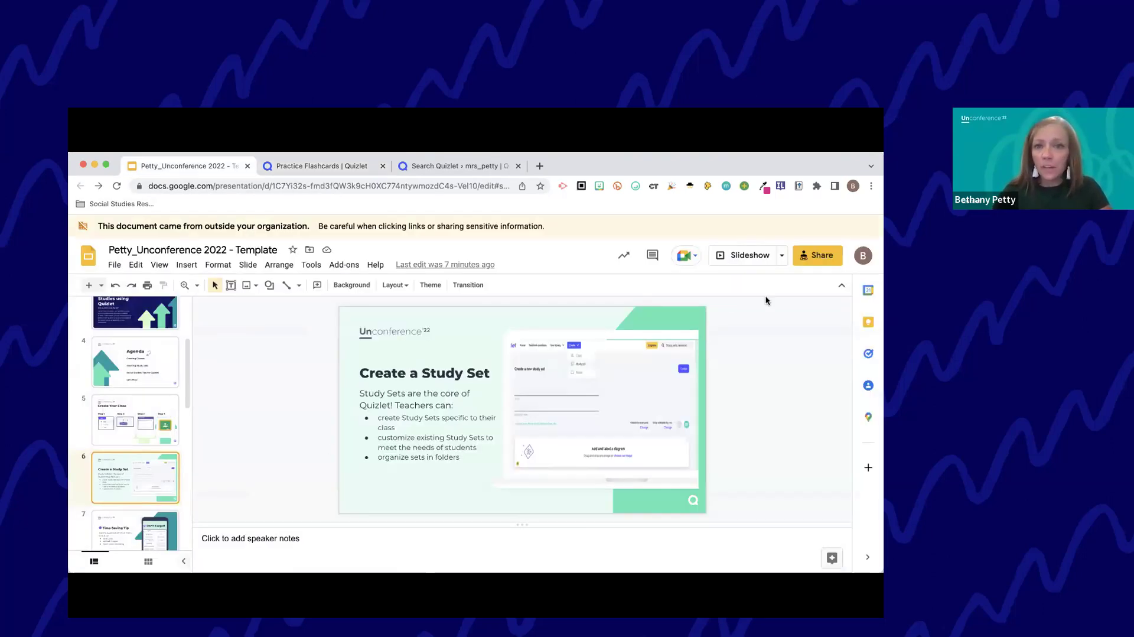
Step: Show the Time-Saving Tip slide in the presentation
scroll(138, 467, down, 3)
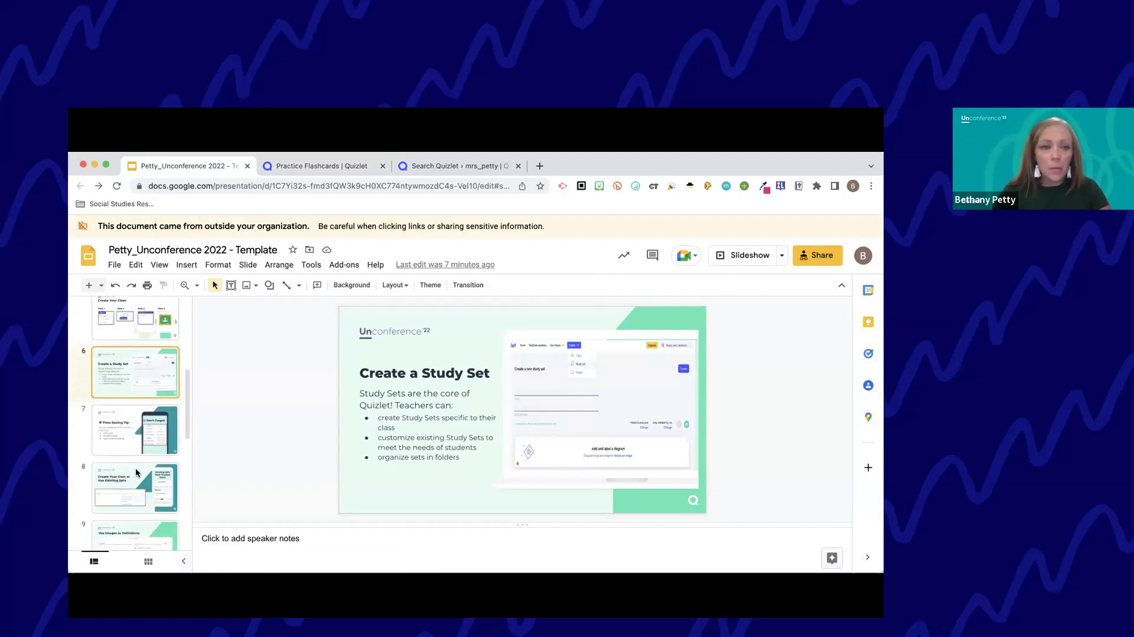
click(148, 435)
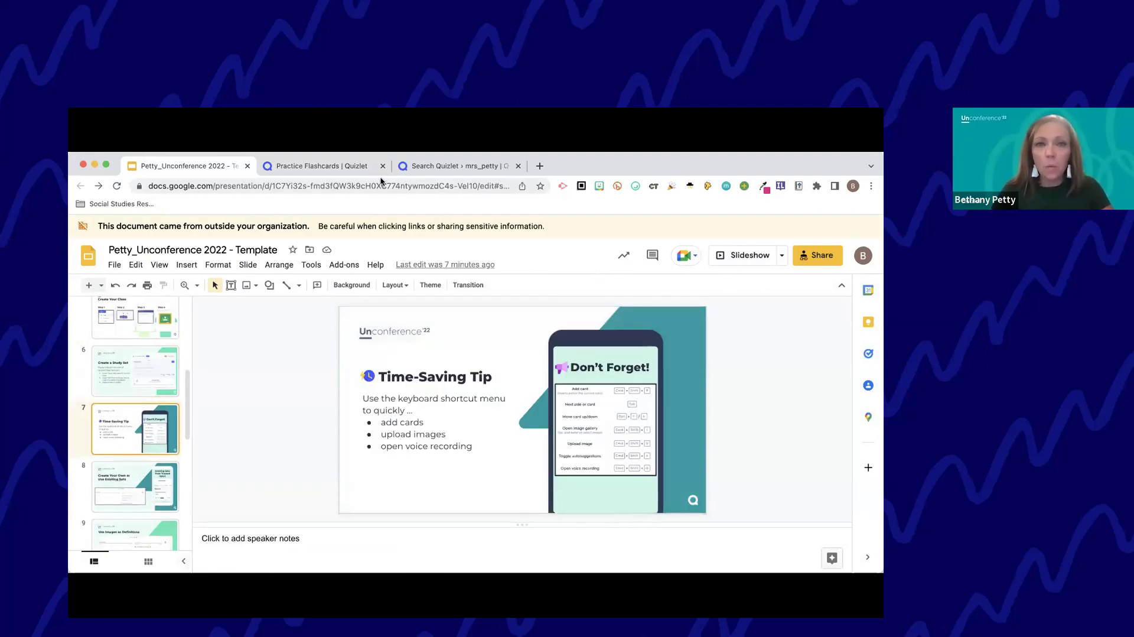
Step: Switch to Quizlet and start a new study set from the home page
click(287, 165)
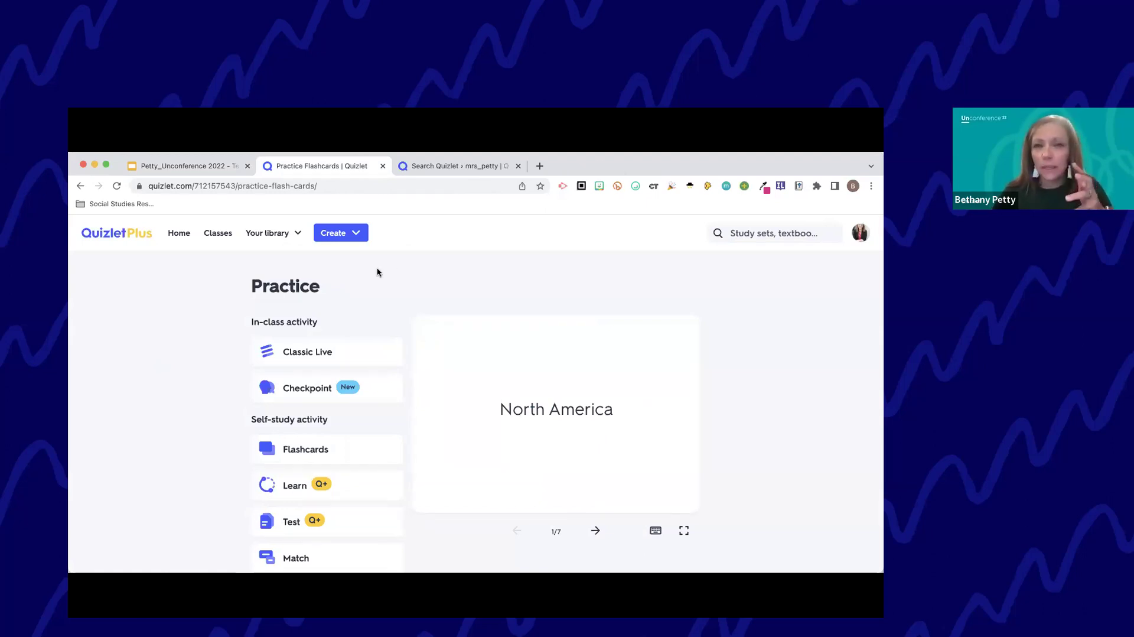
click(180, 235)
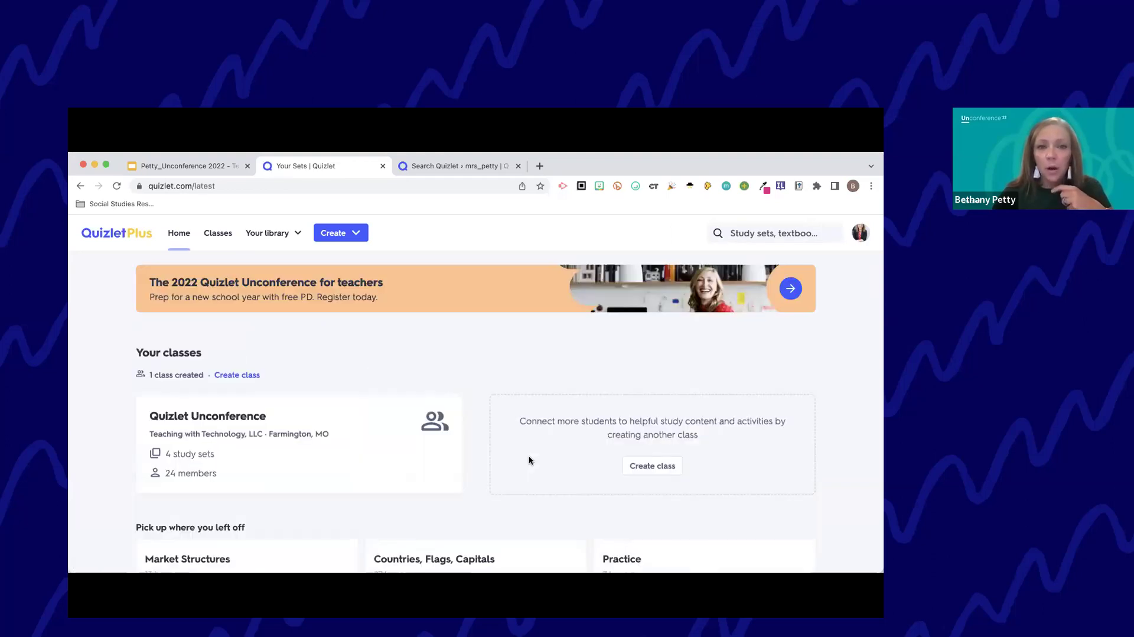
click(348, 237)
click(360, 286)
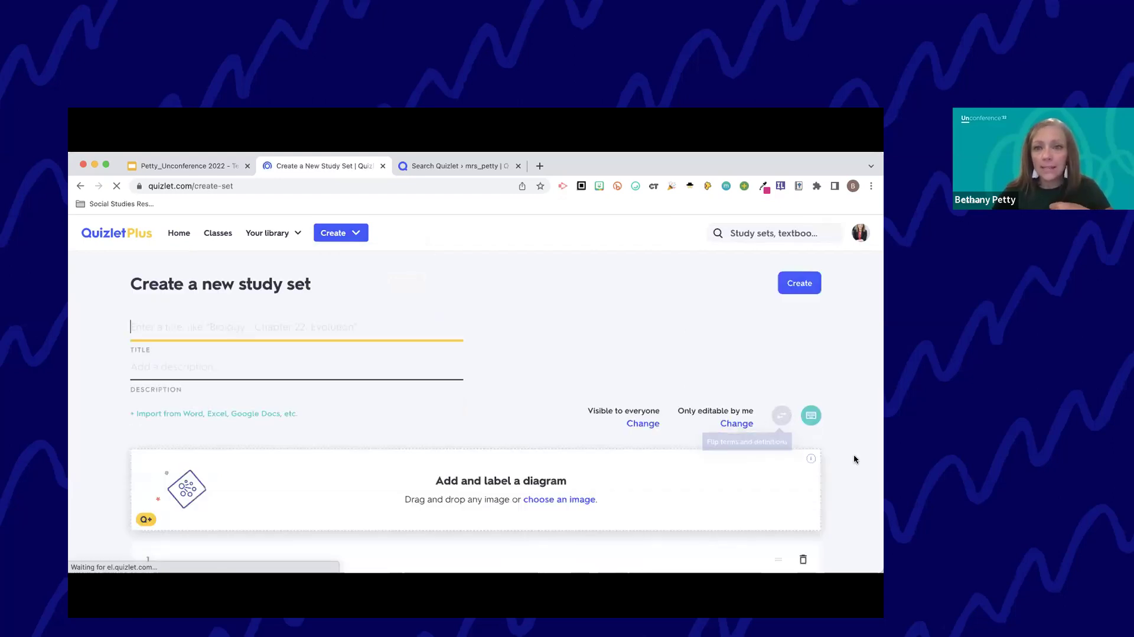
Step: Examine the list of keyboard shortcuts available for building a study set, from adding cards to underlining text
click(810, 415)
scroll(820, 326, down, 2)
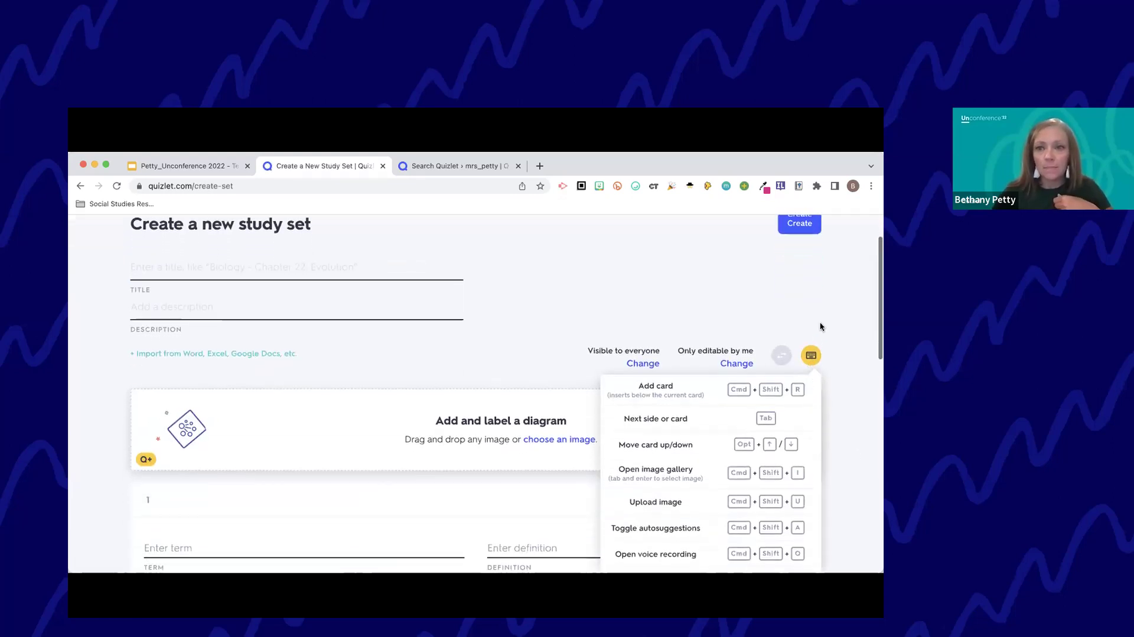
scroll(821, 326, down, 1)
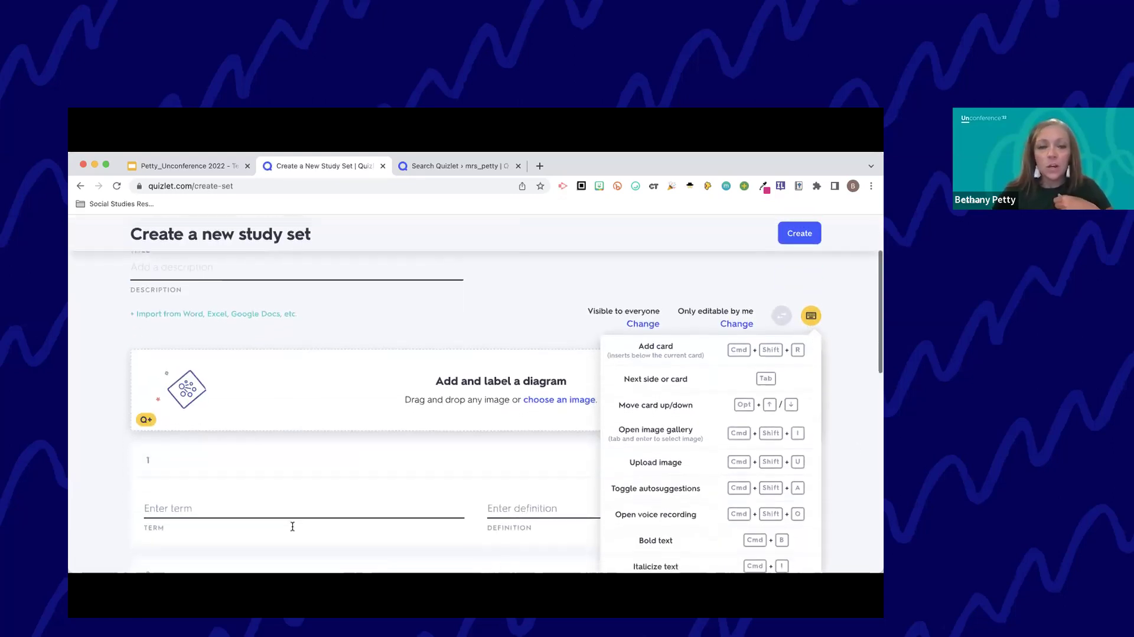
click(361, 500)
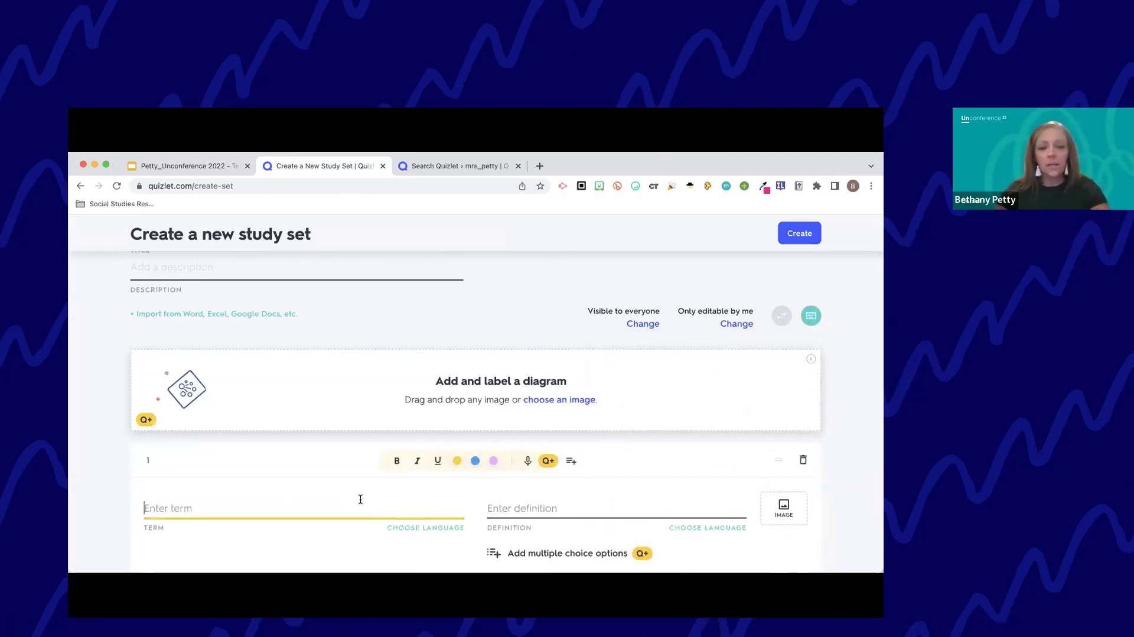
click(682, 507)
mouse_move(805, 319)
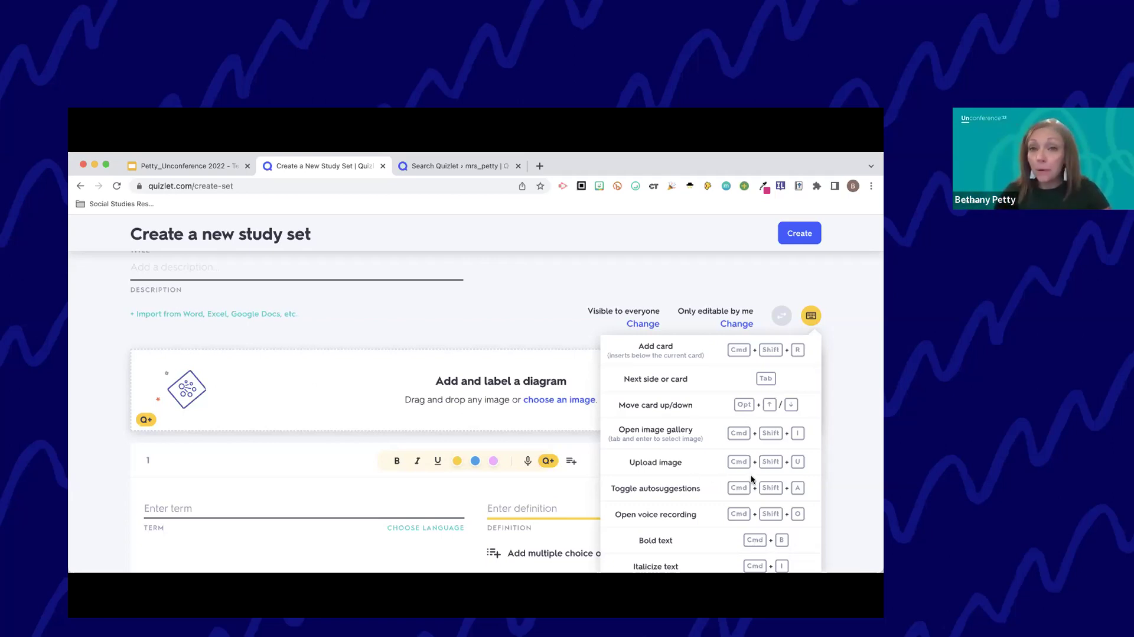
scroll(751, 478, down, 3)
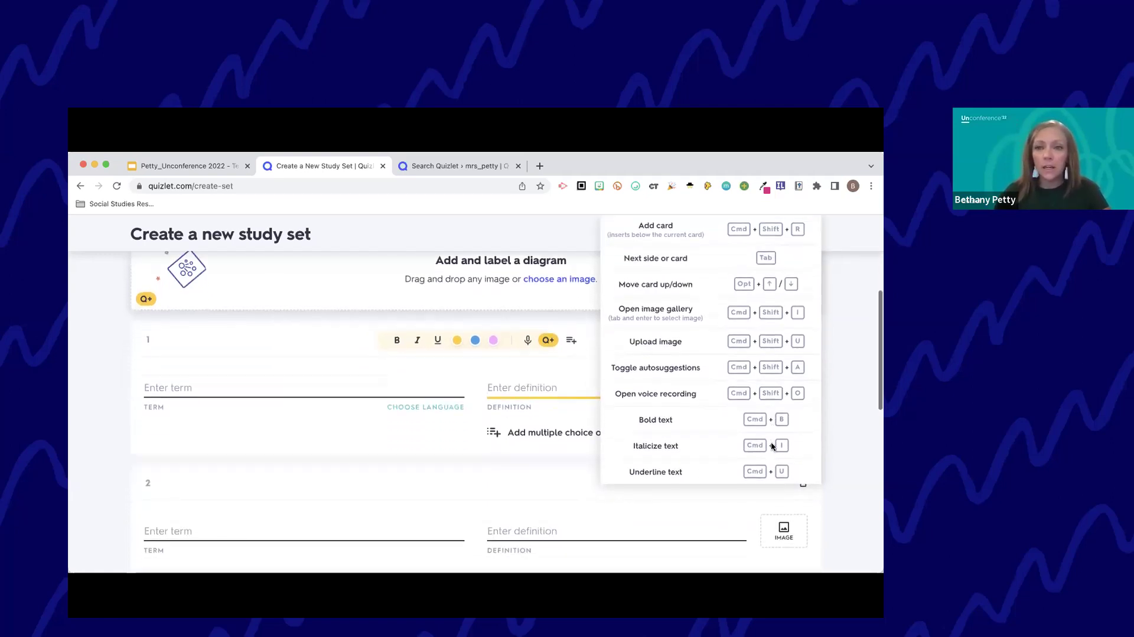
scroll(775, 389, up, 1)
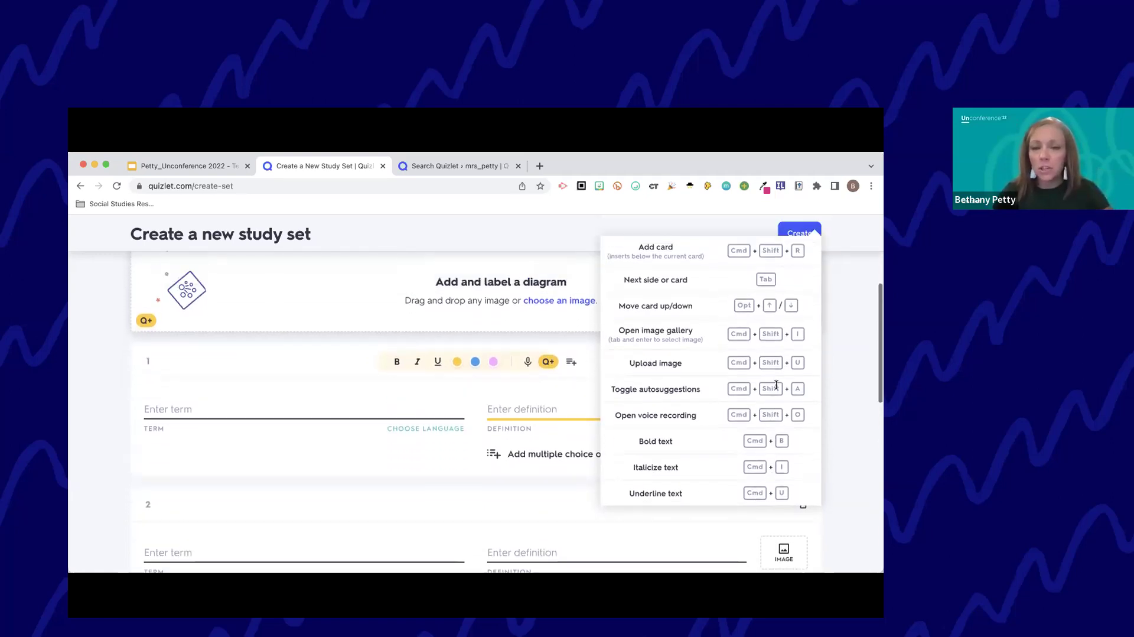
scroll(776, 385, up, 2)
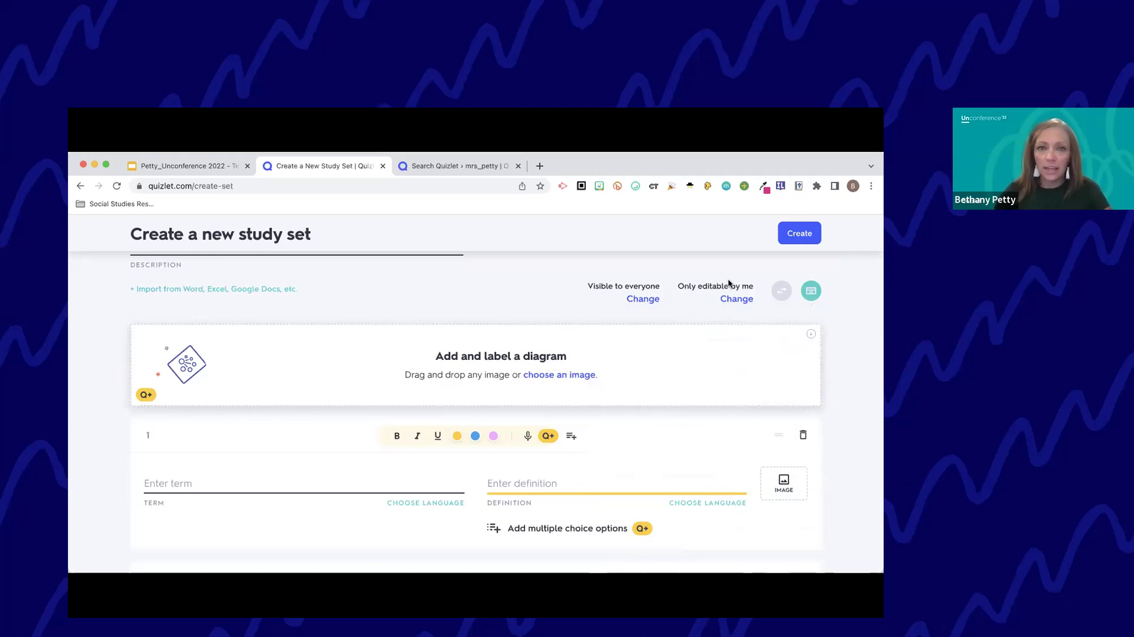
scroll(466, 309, up, 2)
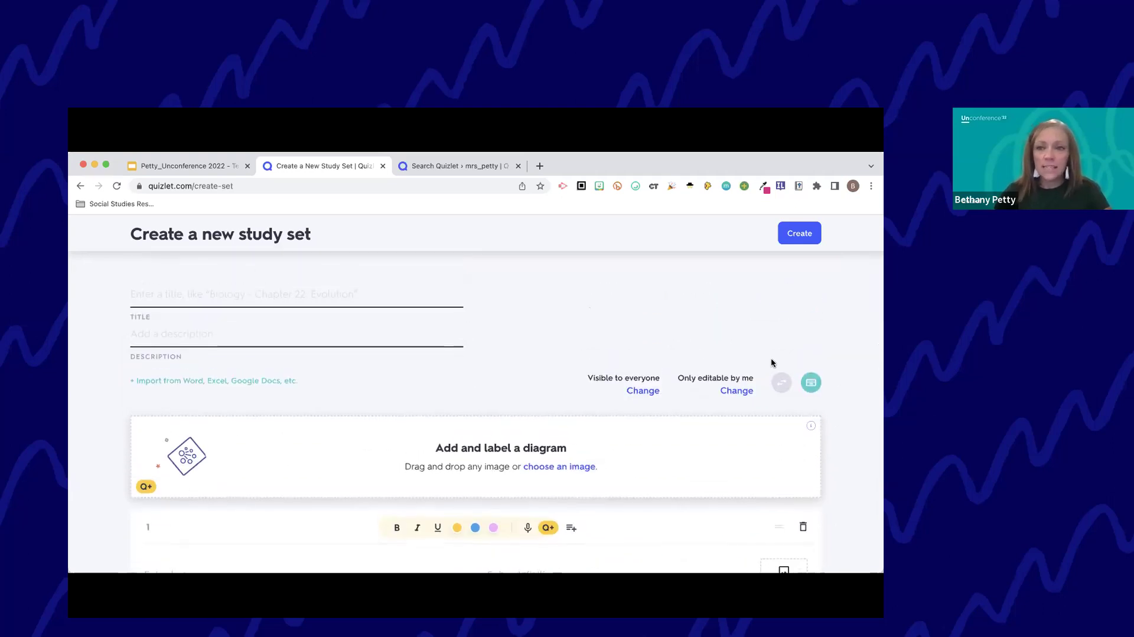
mouse_move(810, 390)
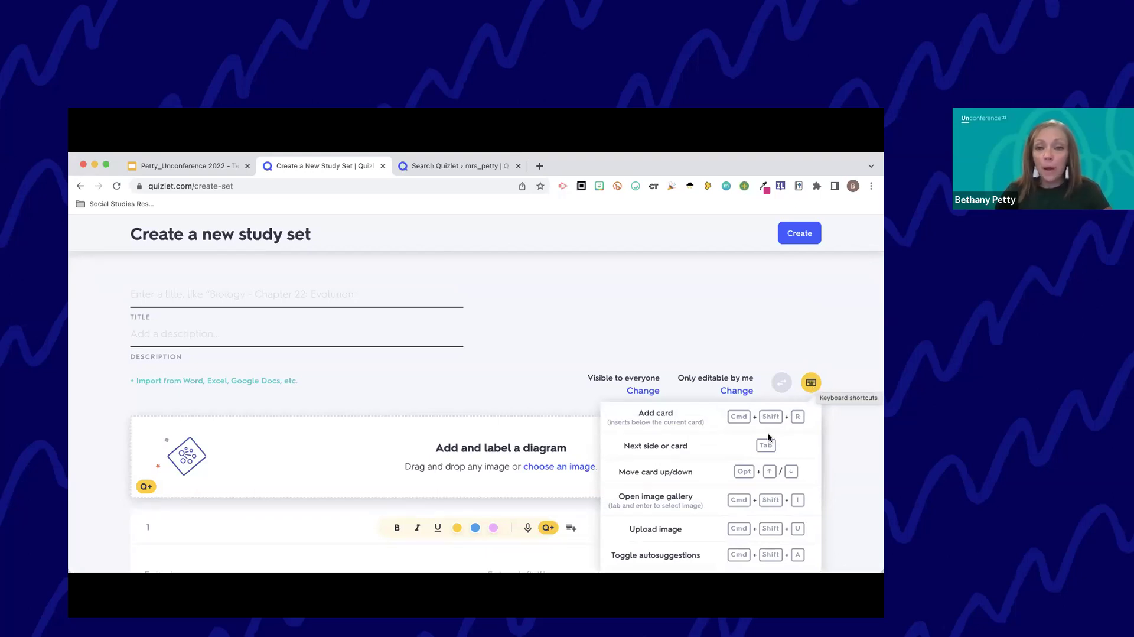
scroll(741, 469, down, 1)
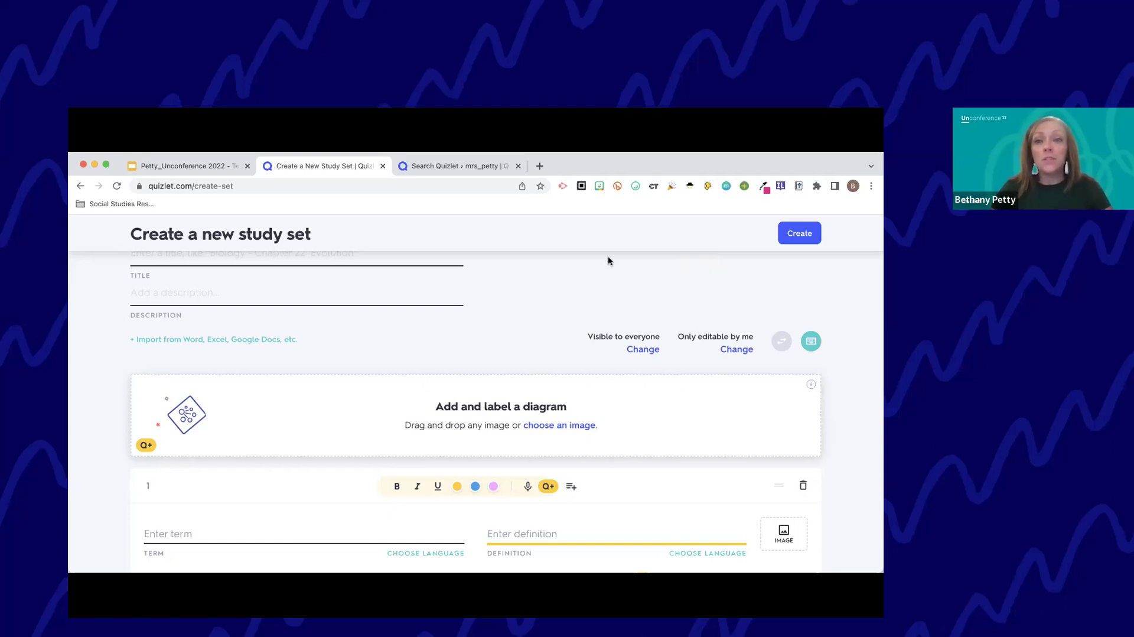
Step: Enter "Bill of Rights" as the first card's term and bring up the image suggestions and upload option for it
scroll(539, 435, down, 5)
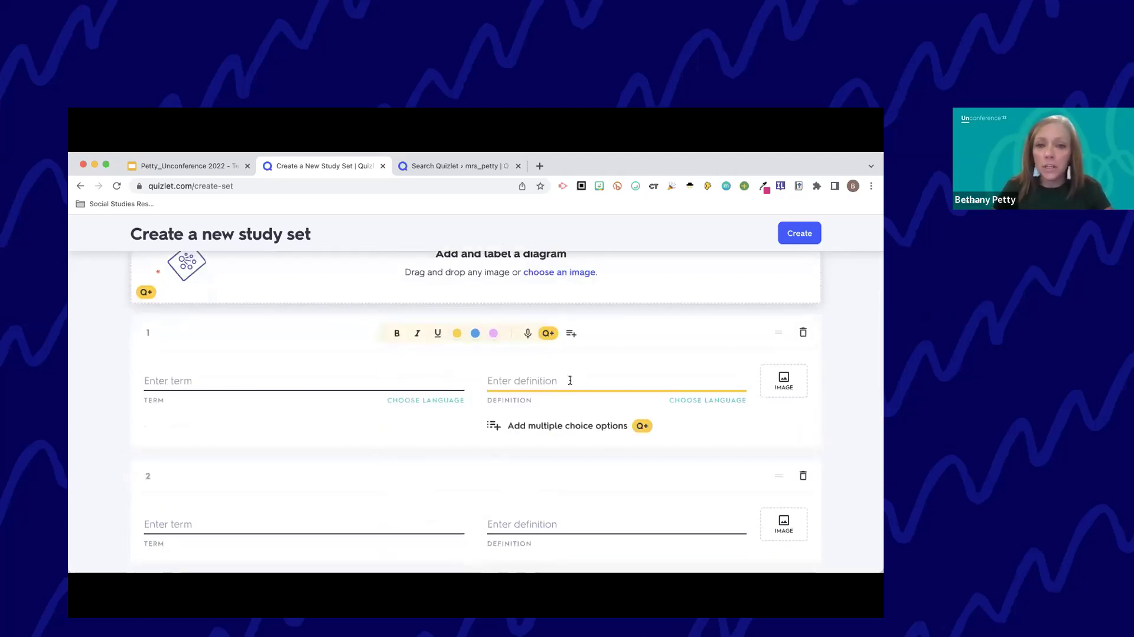
click(356, 380)
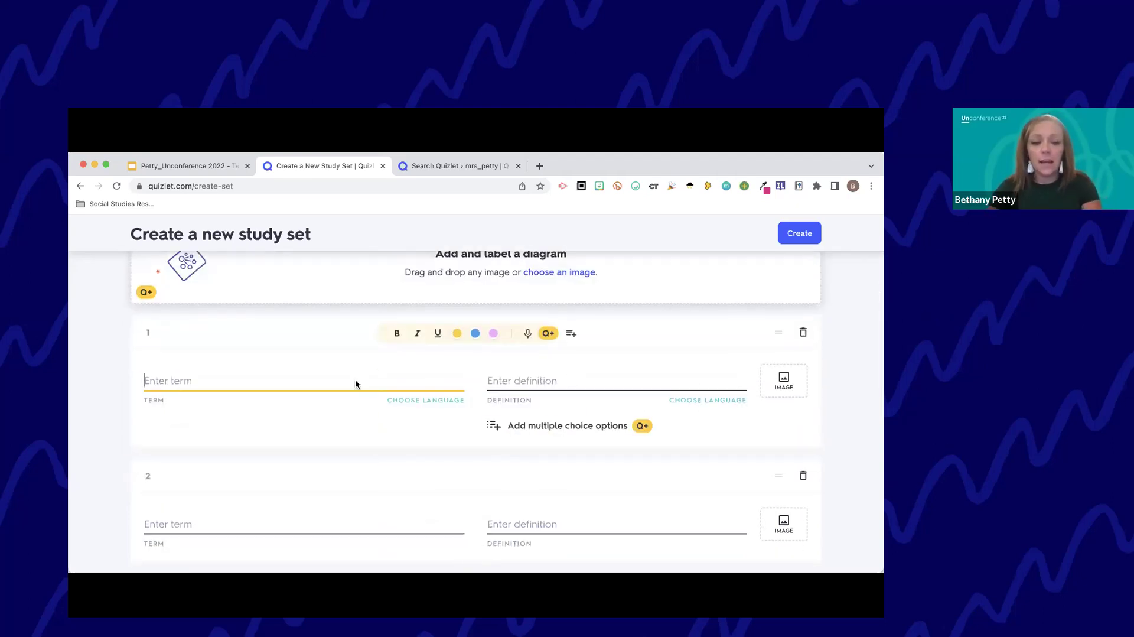
text(Bill of Rights)
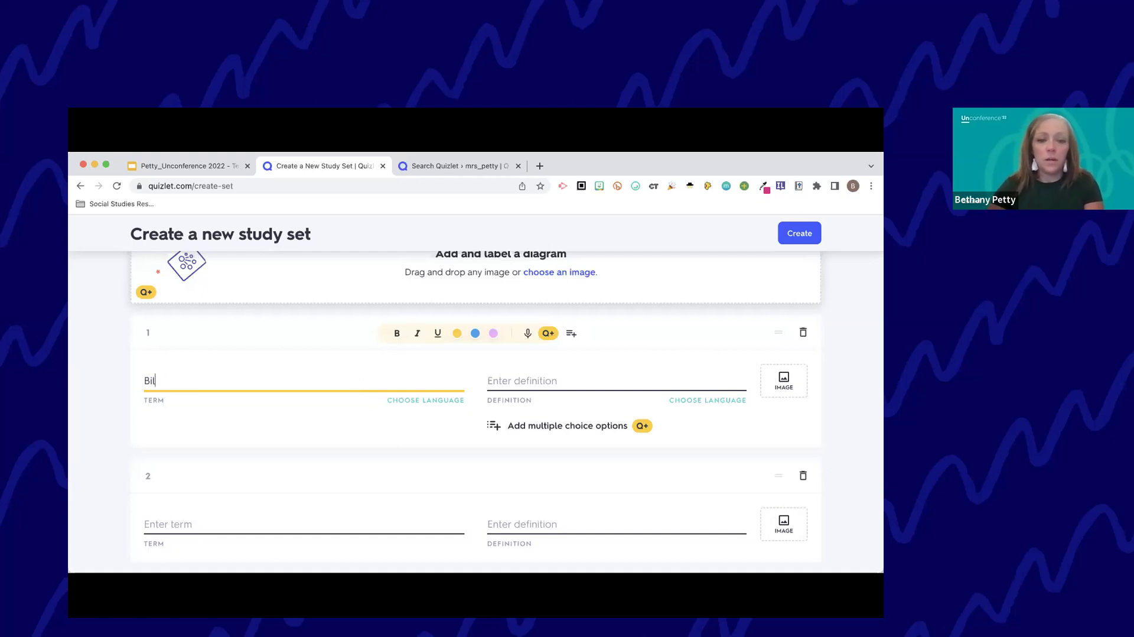
click(610, 380)
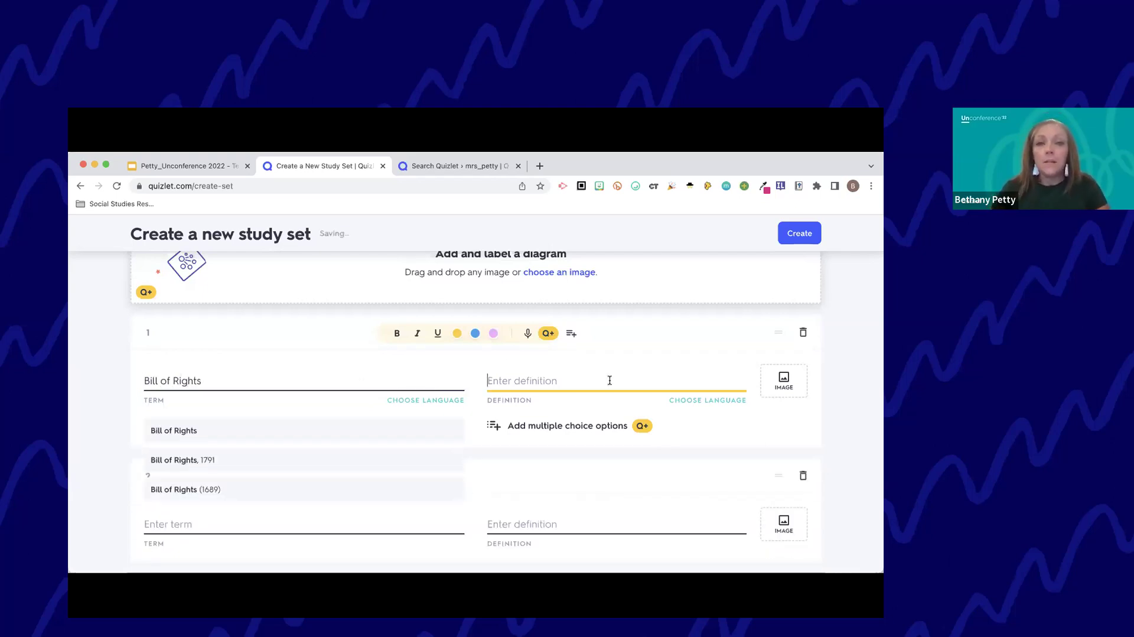
click(790, 384)
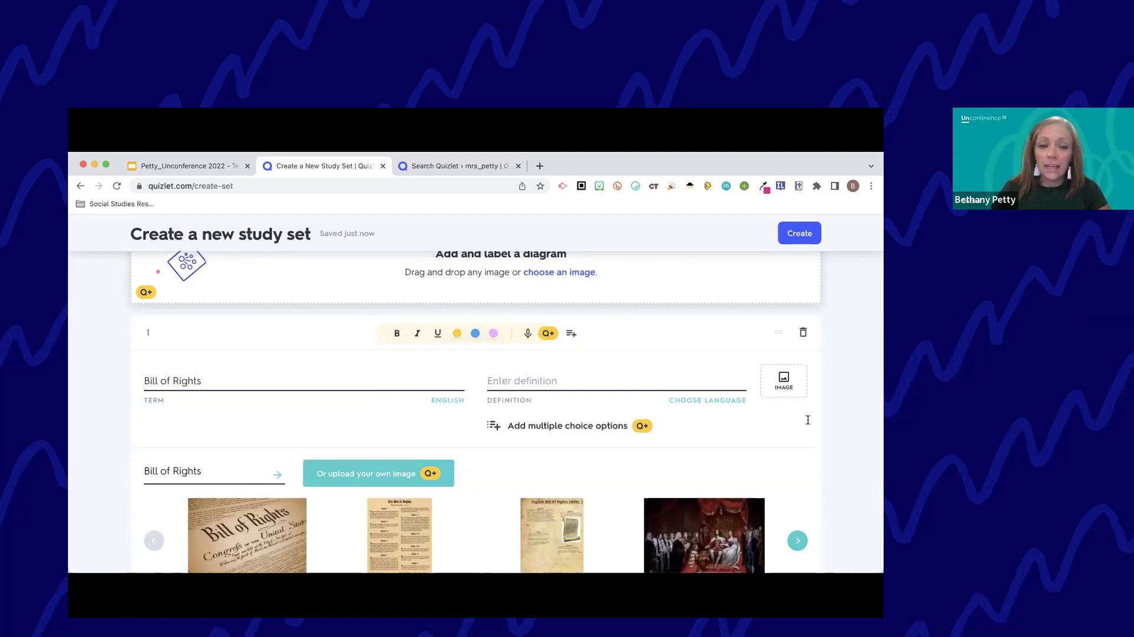
scroll(190, 463, down, 1)
scroll(191, 464, down, 1)
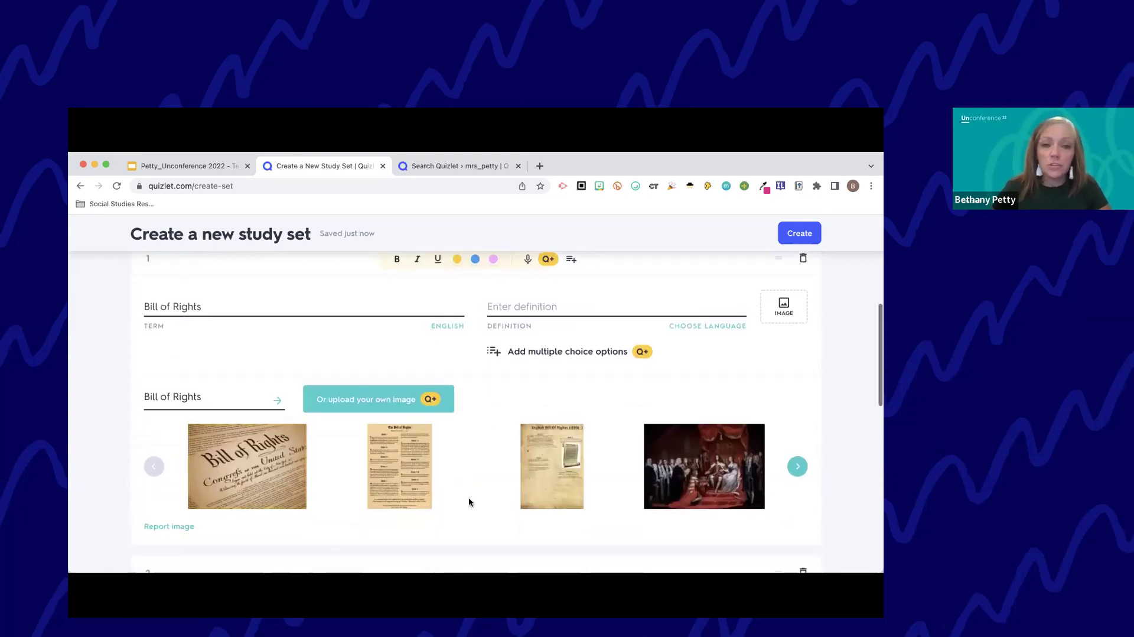
click(385, 400)
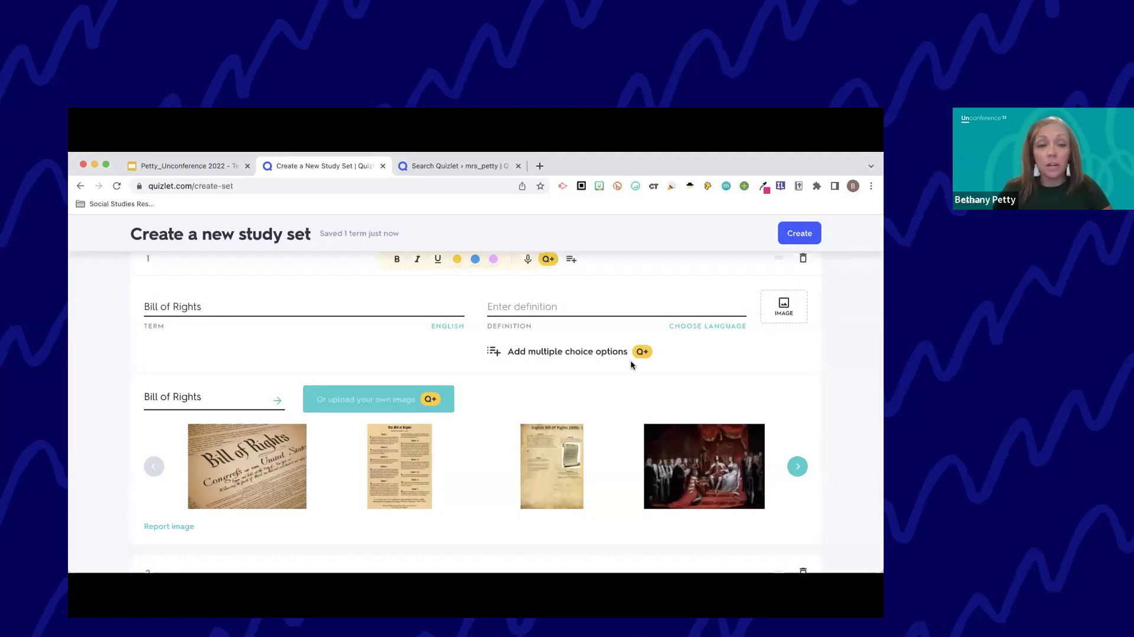
scroll(630, 360, up, 3)
scroll(630, 360, down, 3)
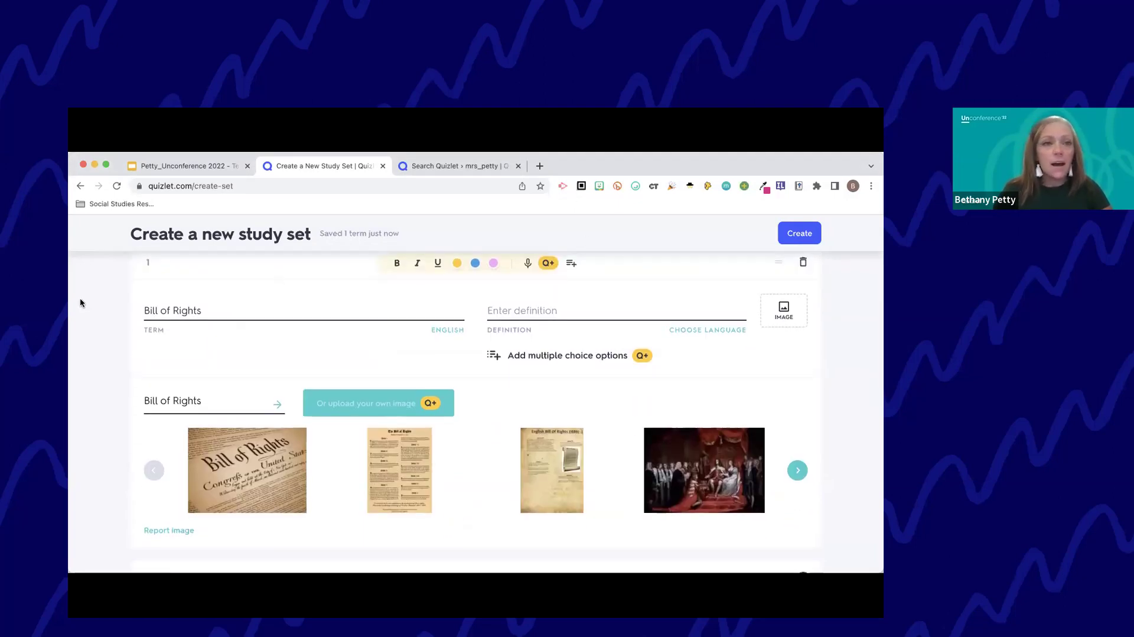
Step: Leave the unfinished study set and return to the Quizlet home page
scroll(384, 299, up, 5)
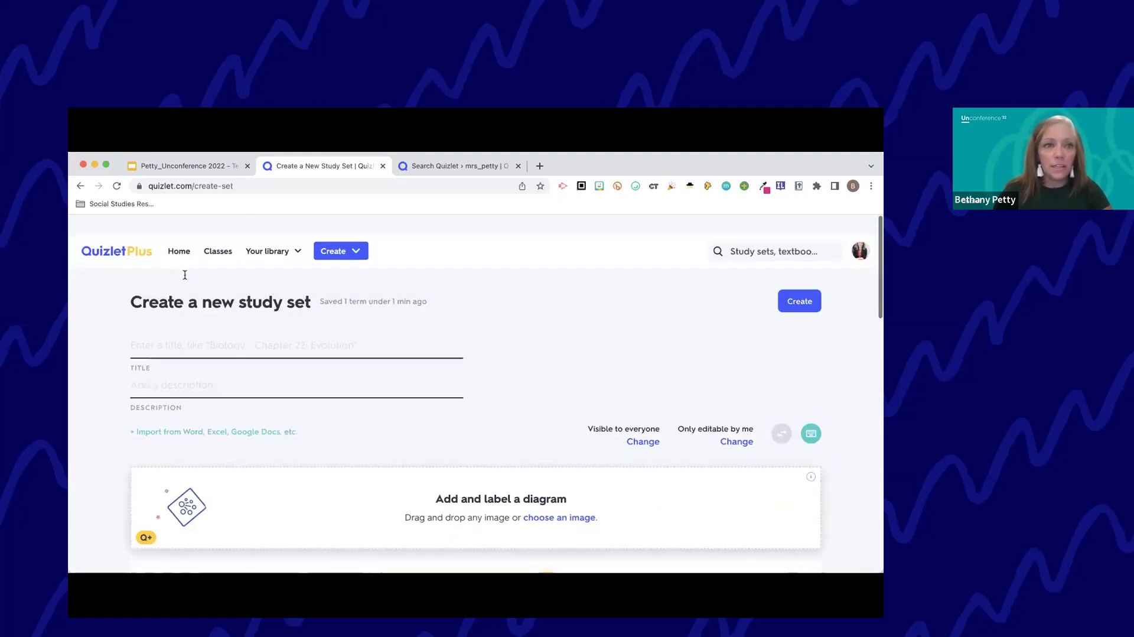
click(179, 233)
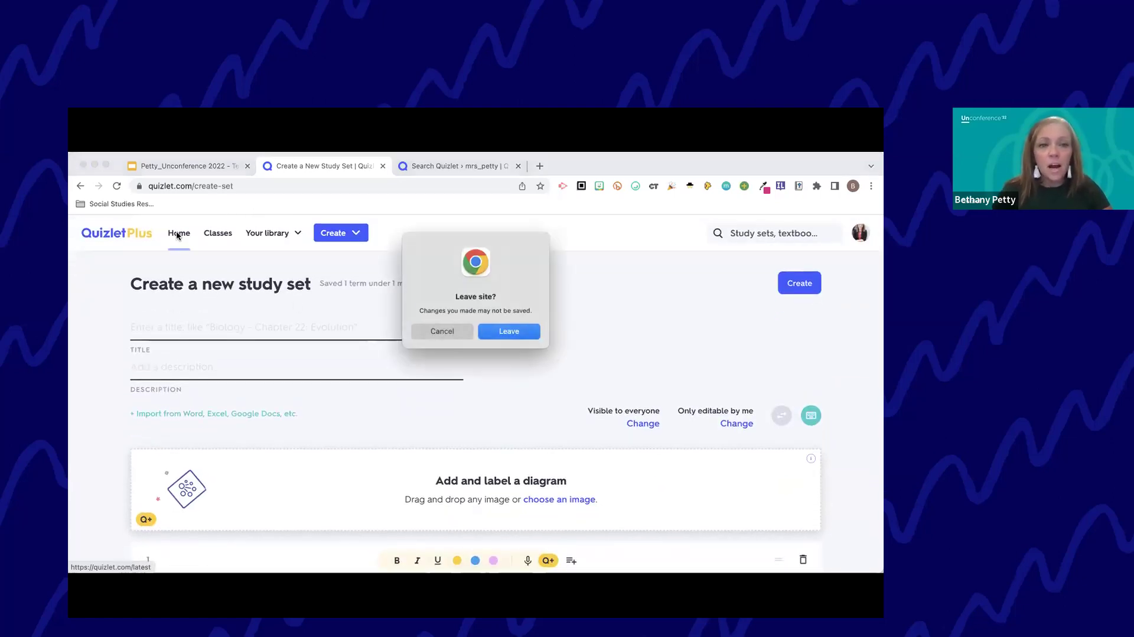
click(515, 335)
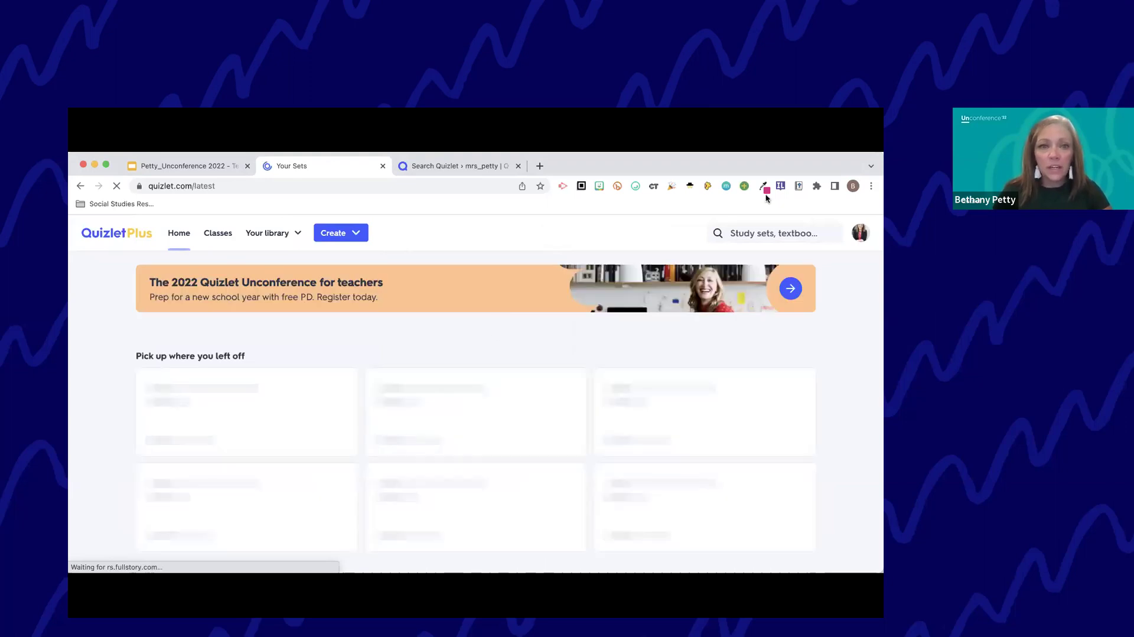
Step: Open the Quizlet Unconference class and look through its study sets and members
click(225, 443)
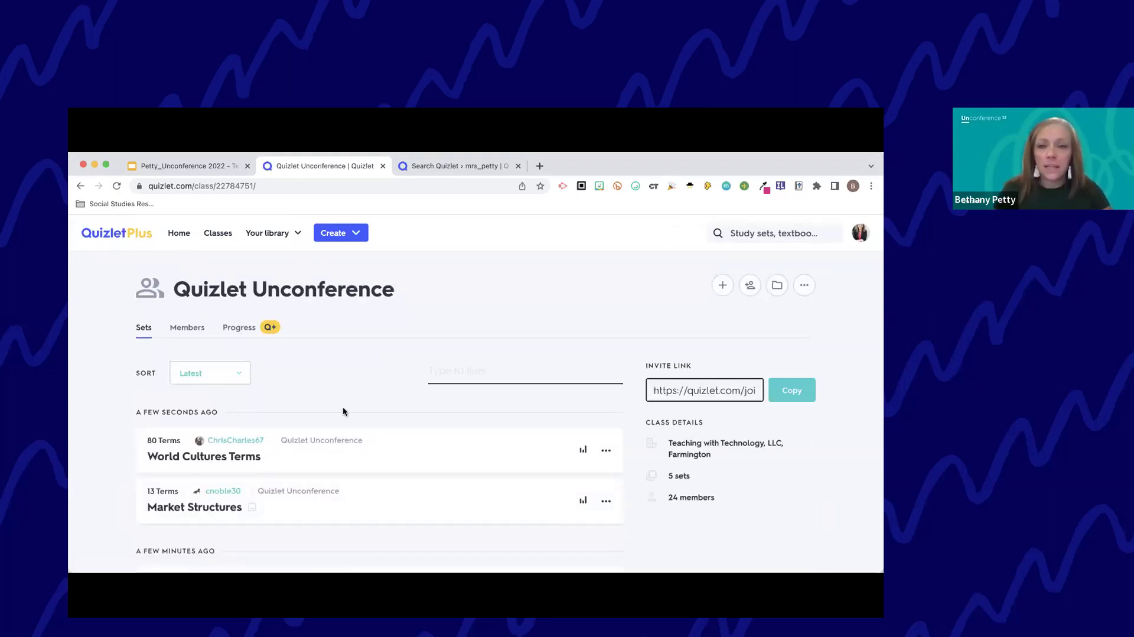
scroll(193, 397, down, 1)
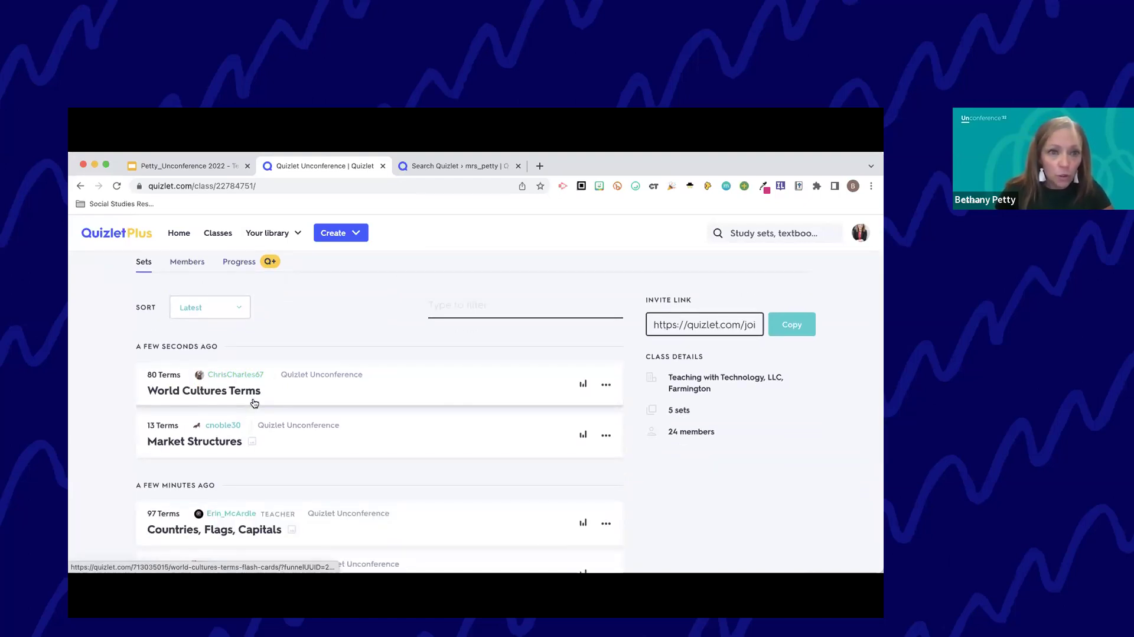
scroll(195, 437, down, 3)
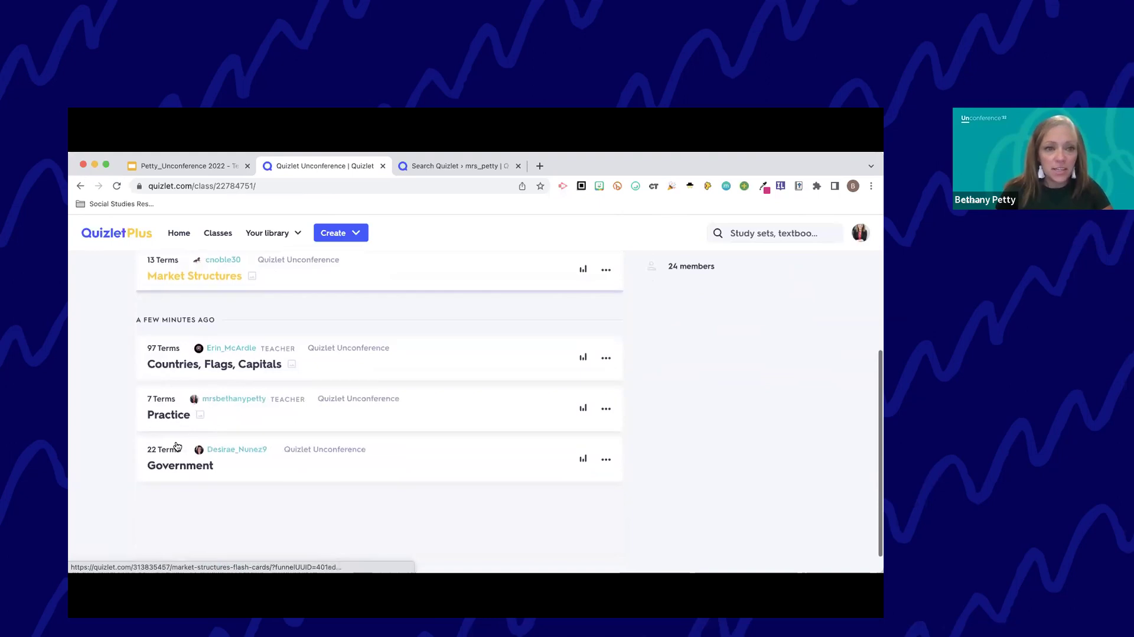
scroll(374, 434, up, 4)
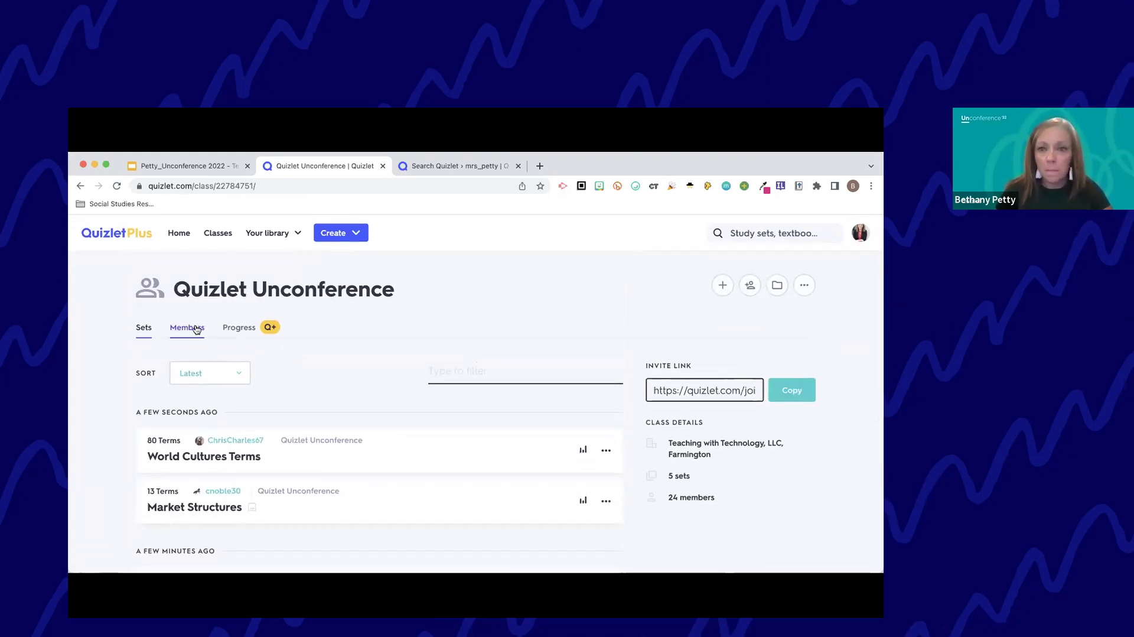
click(197, 330)
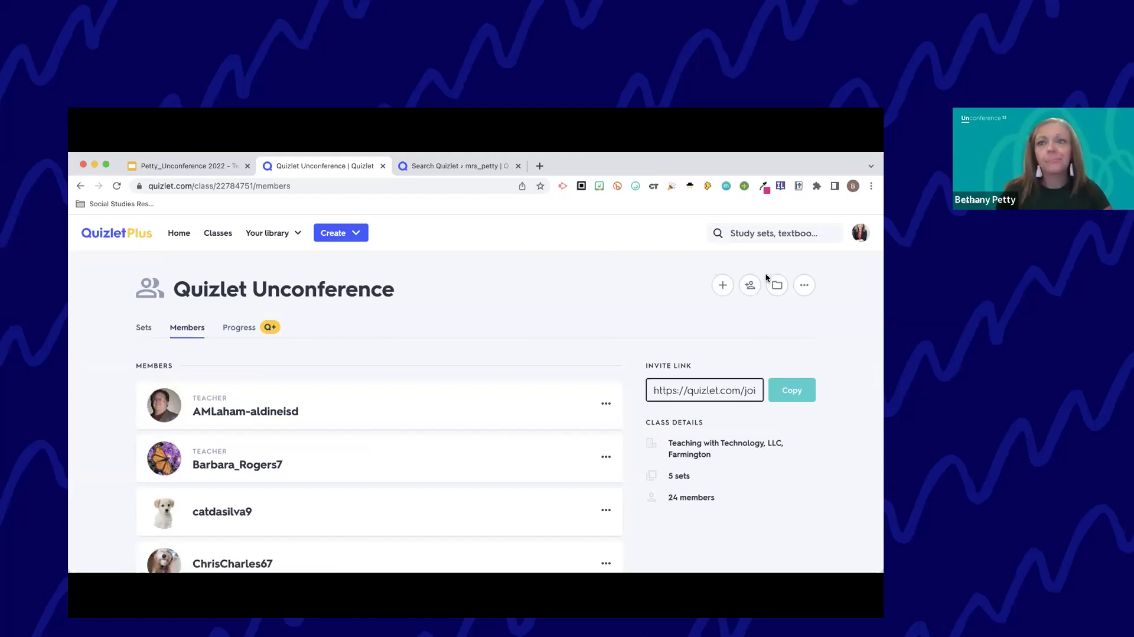
Step: Open the Quizlet Unconference class's details for editing to view its member permission options
click(809, 286)
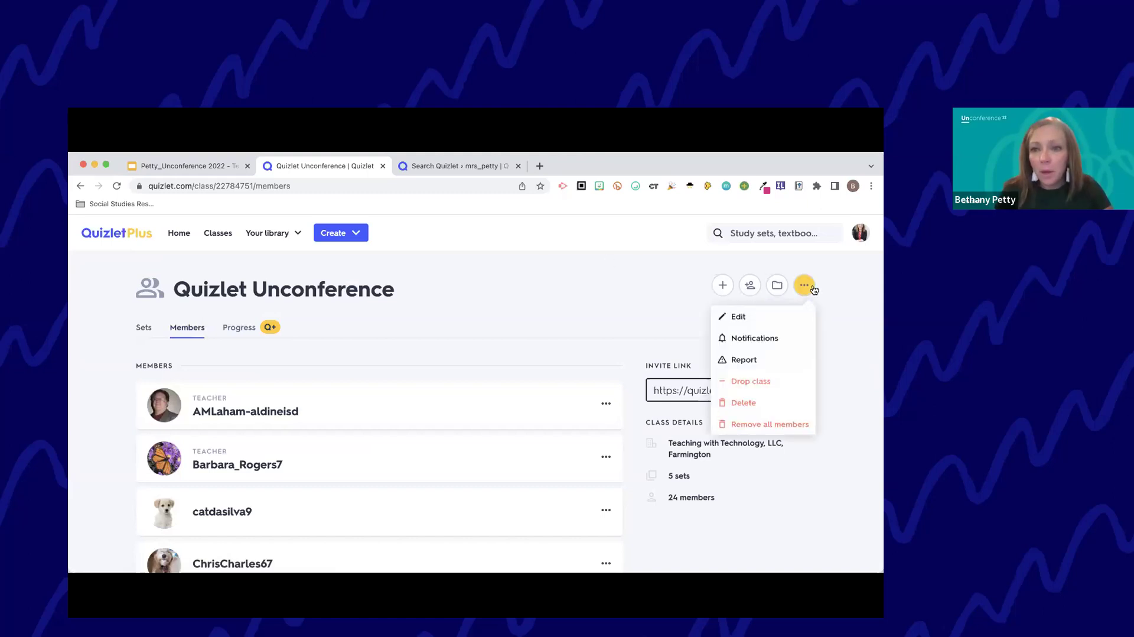
click(805, 286)
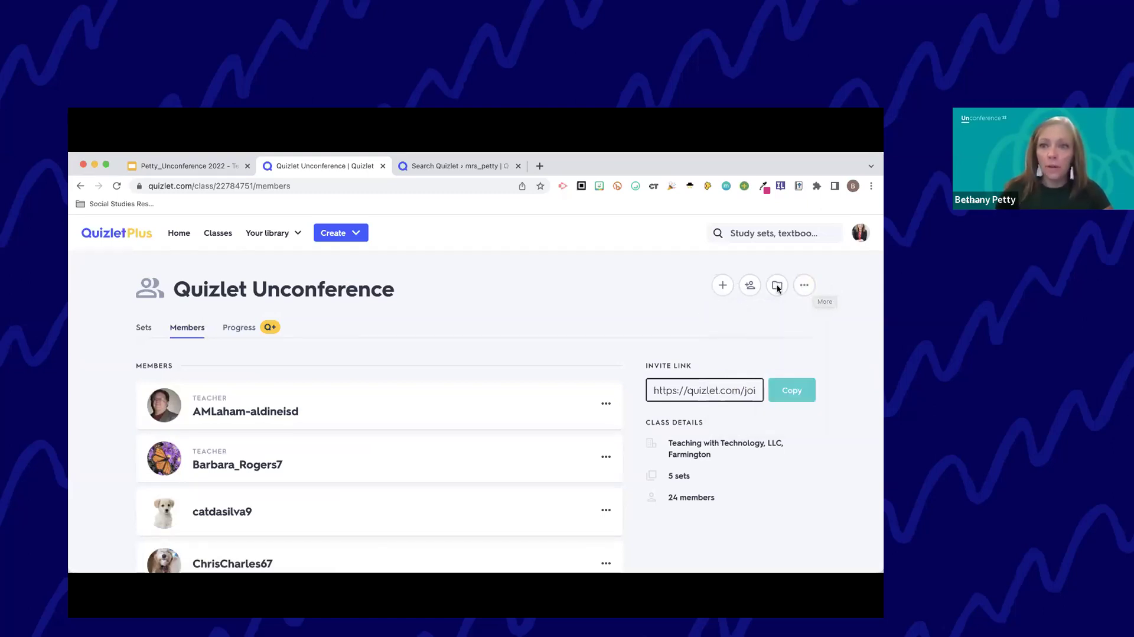
click(813, 290)
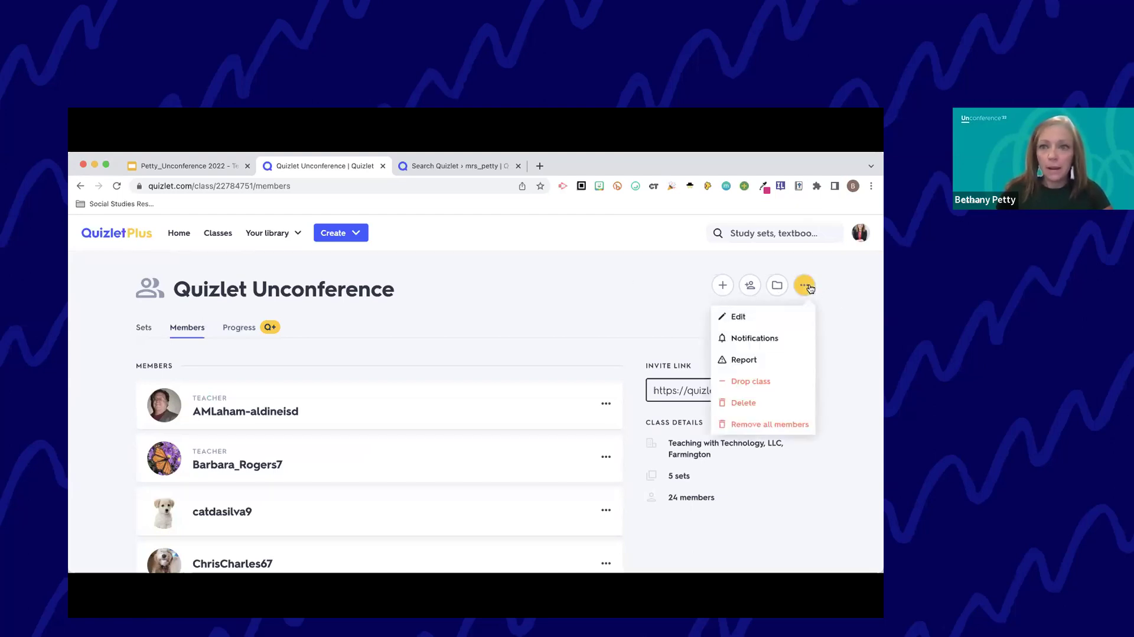
click(764, 318)
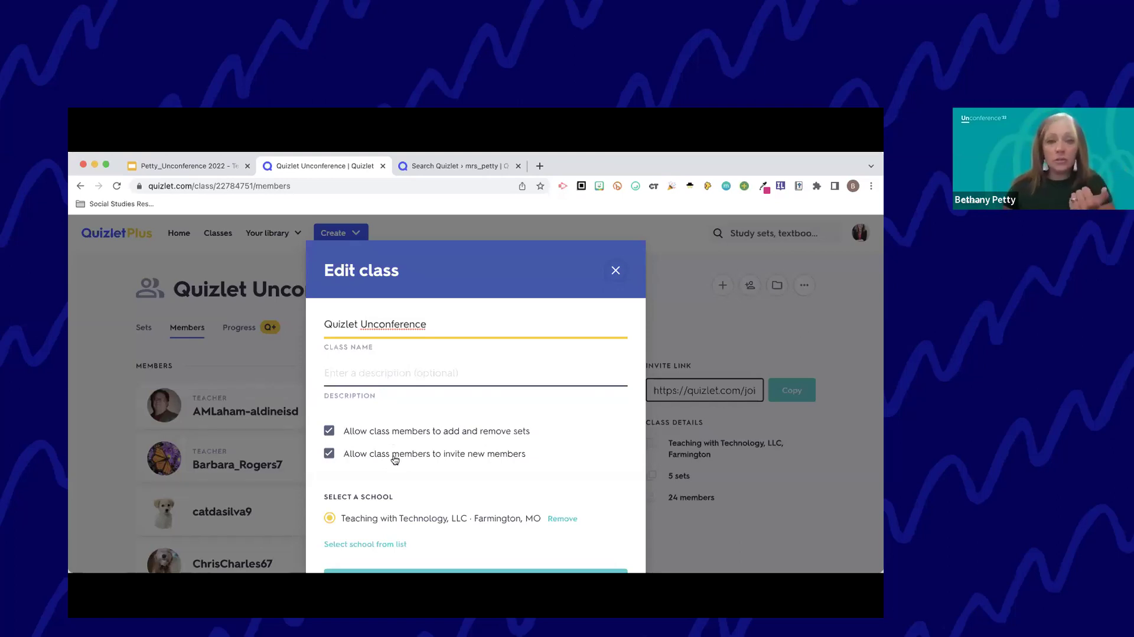
Step: Toggle the permissions for adding and removing sets and for inviting new members off and back on, and save the class
click(414, 434)
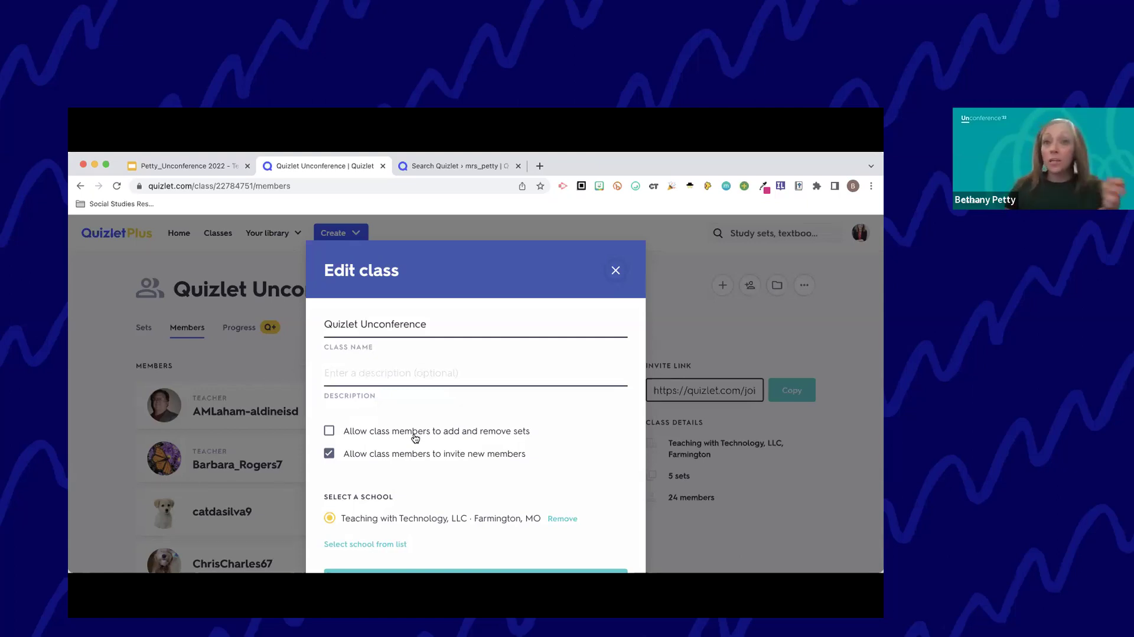
click(415, 438)
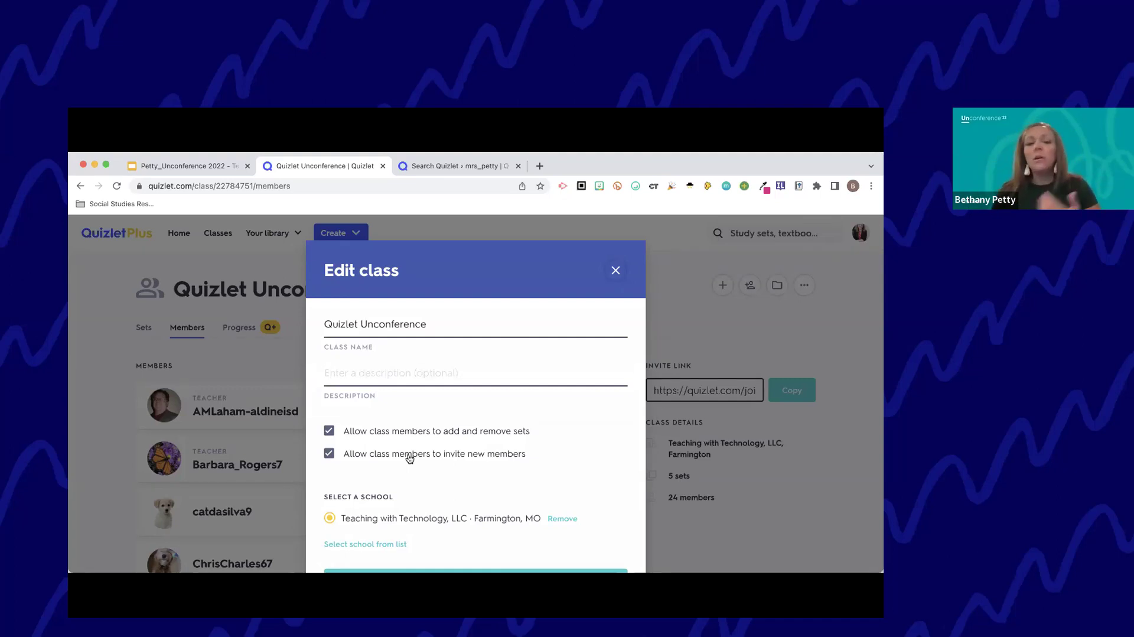
click(410, 459)
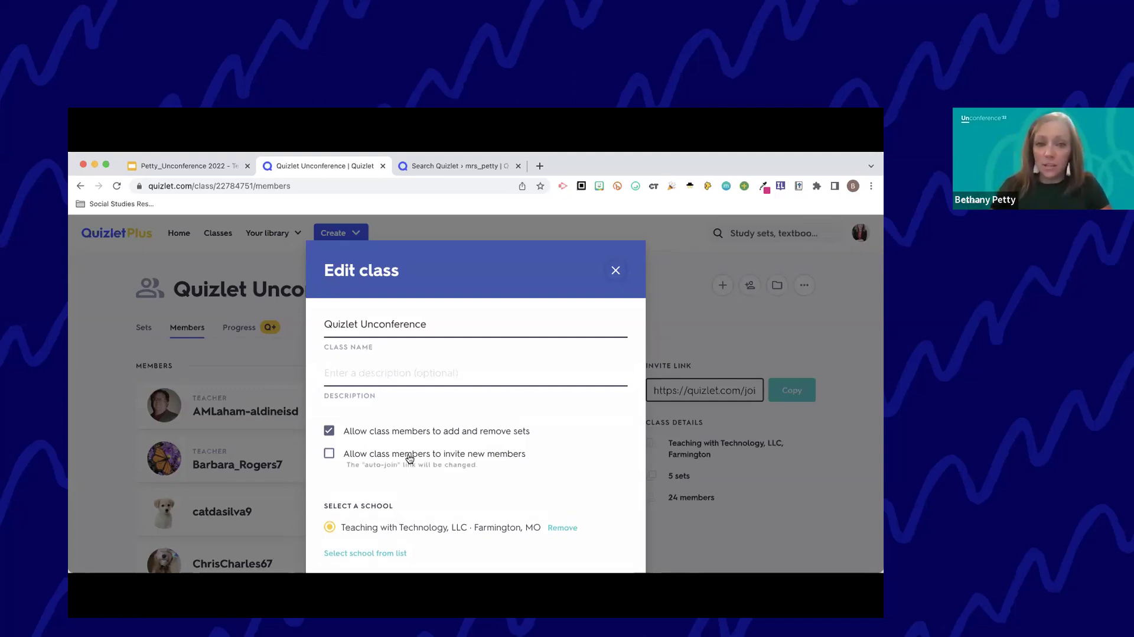
click(430, 459)
scroll(452, 520, down, 2)
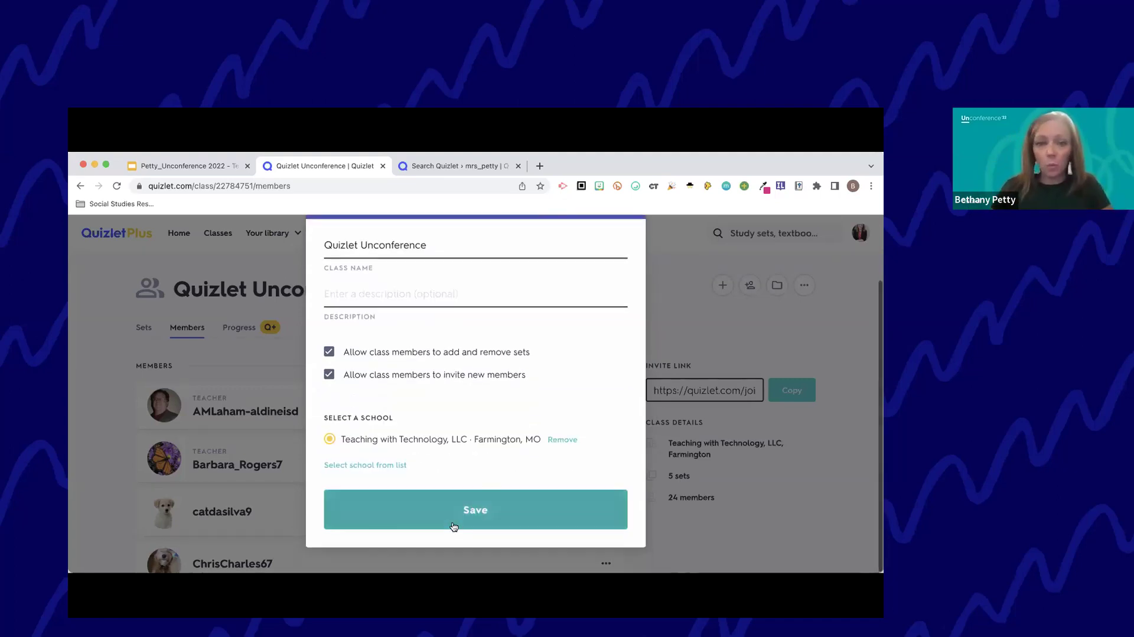
click(453, 527)
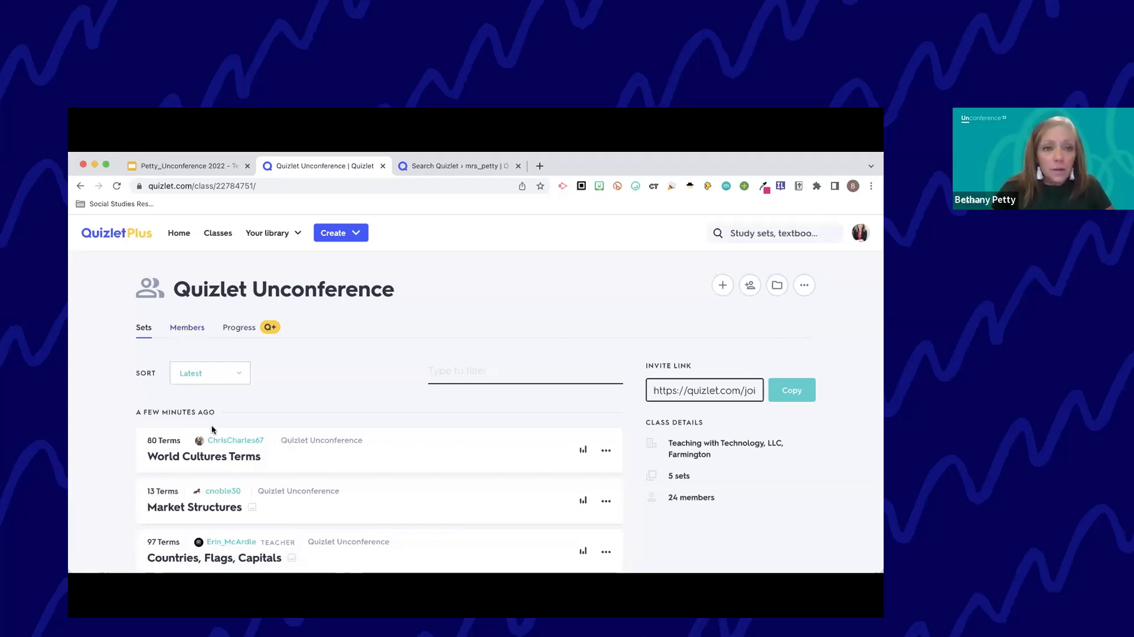
Step: Switch to the Google Slides presentation to show the "Create Your Own or Use Existing Sets" slide, and return to the Quizlet search results
click(185, 166)
key(Down)
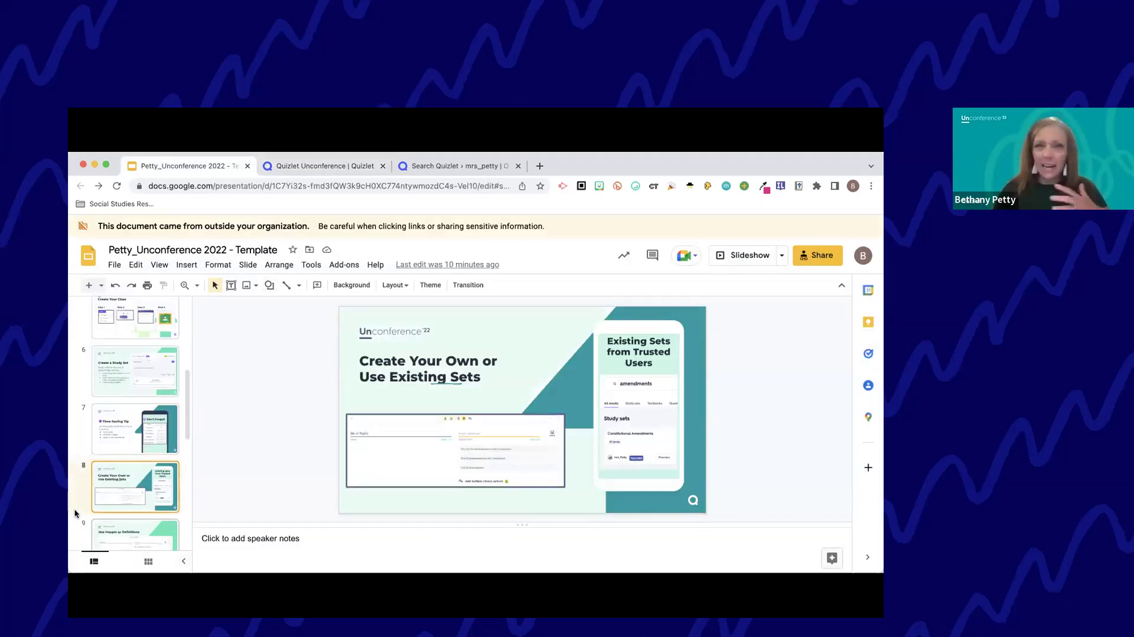
click(334, 171)
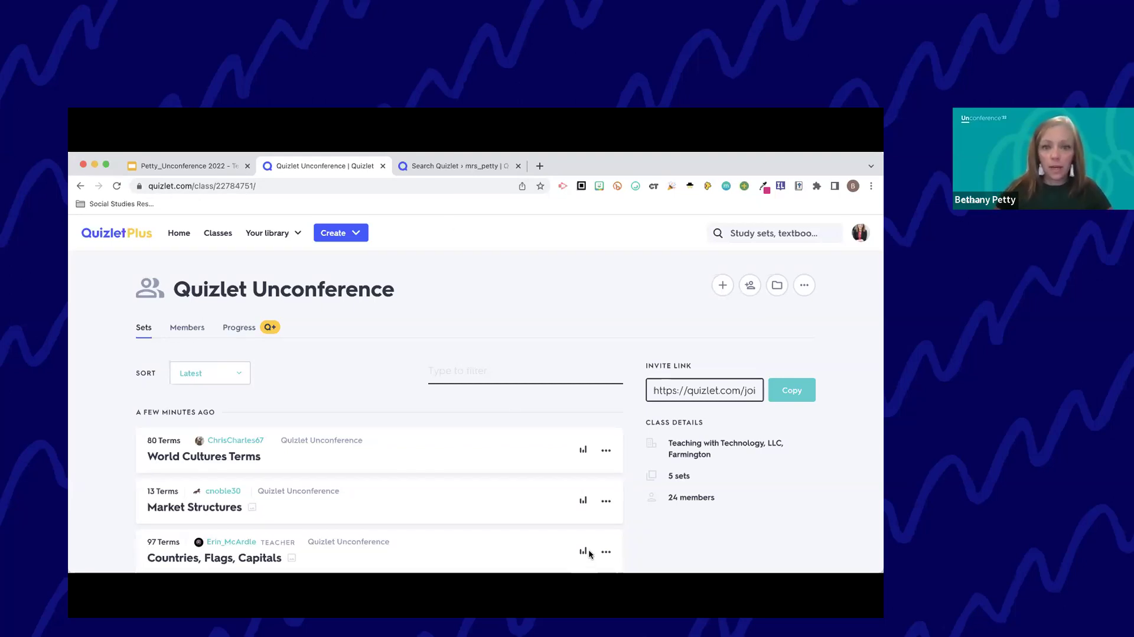
click(457, 165)
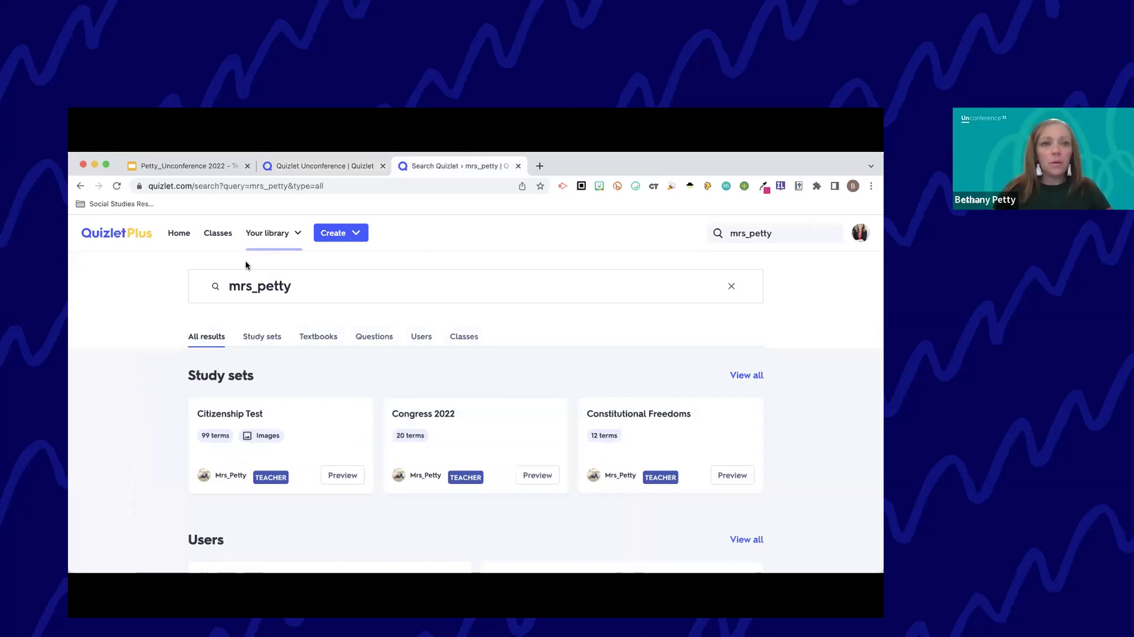
Step: Go to the Quizlet home page and clear the recent searches
click(179, 233)
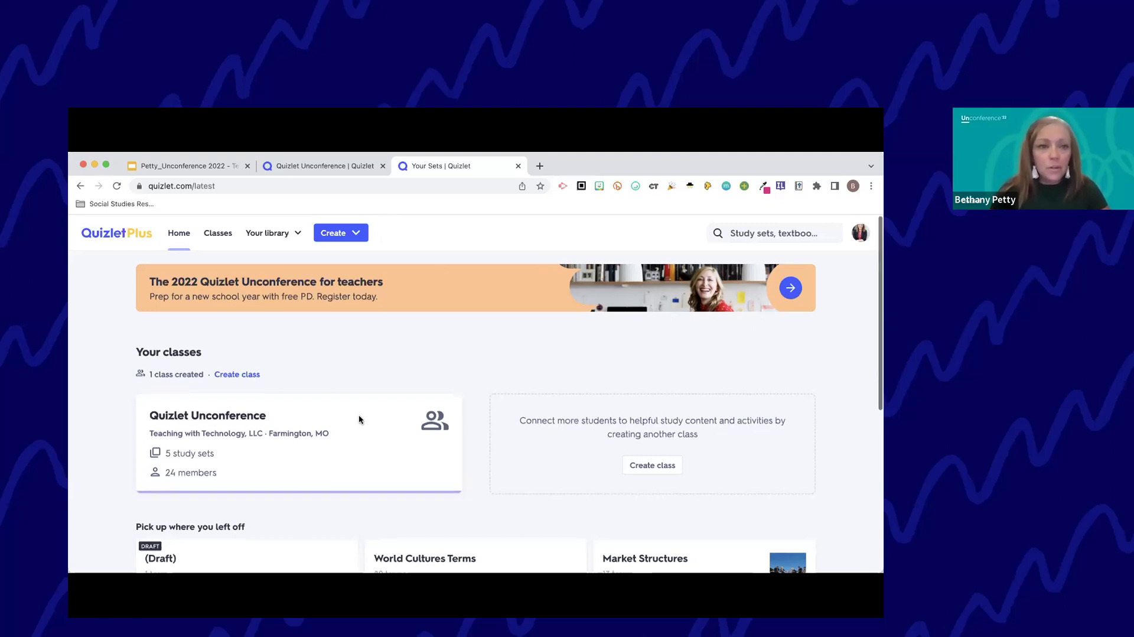
scroll(359, 413, down, 1)
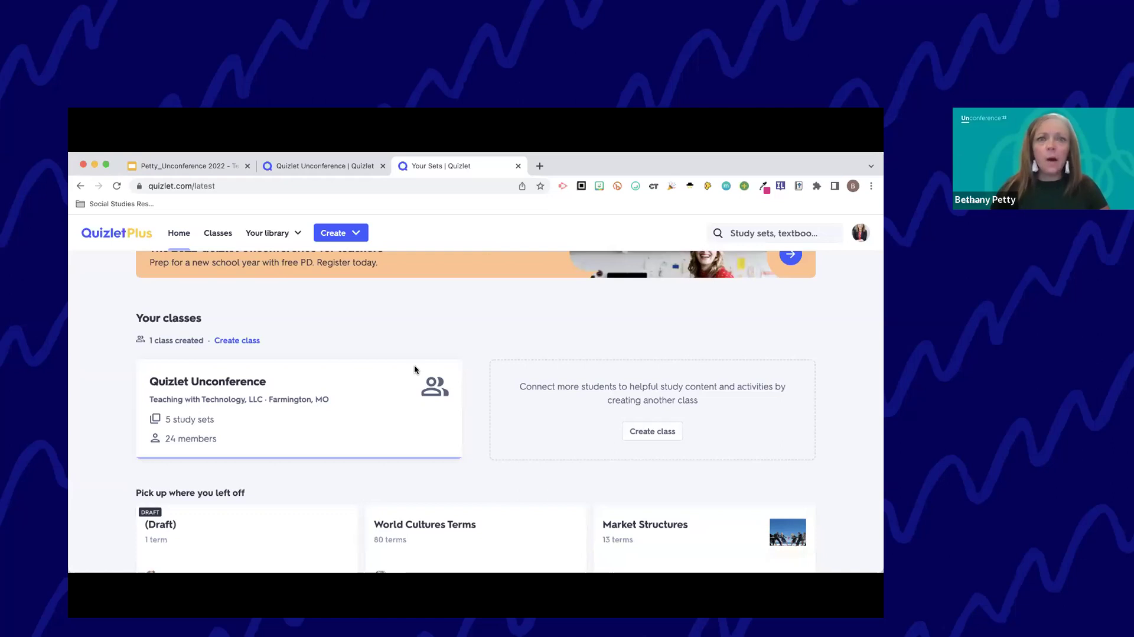
scroll(413, 364, up, 1)
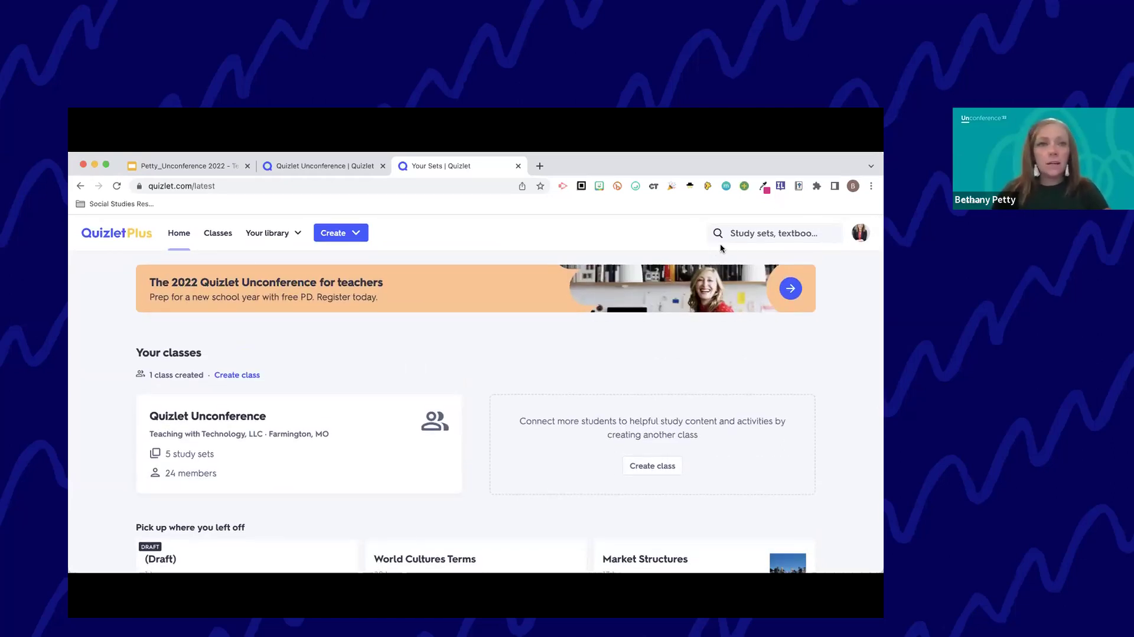
click(762, 232)
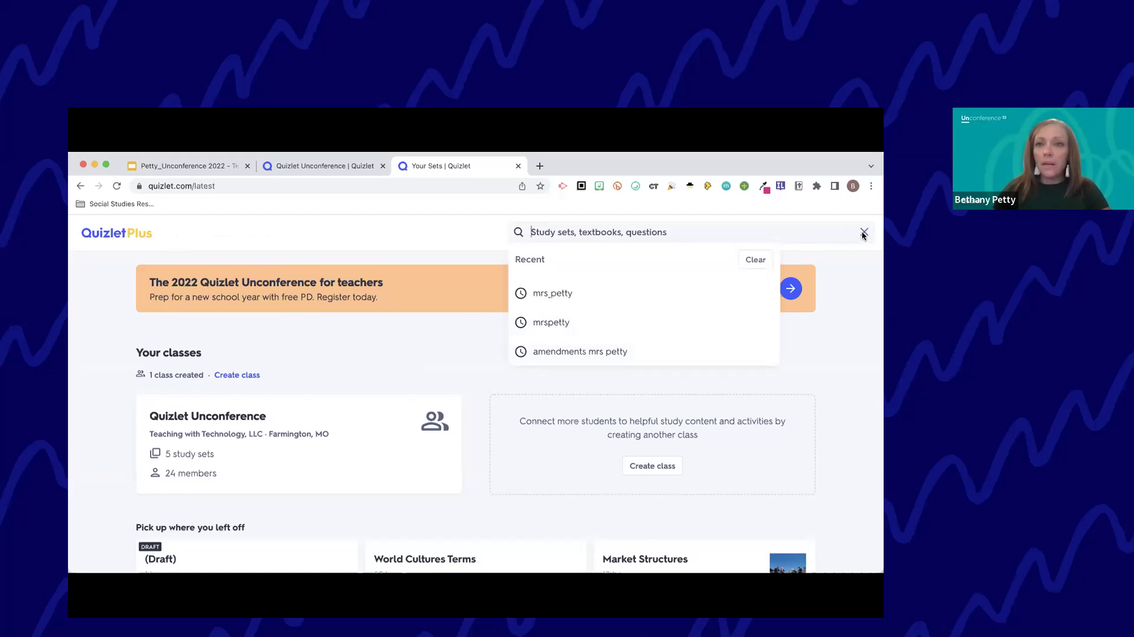
click(755, 260)
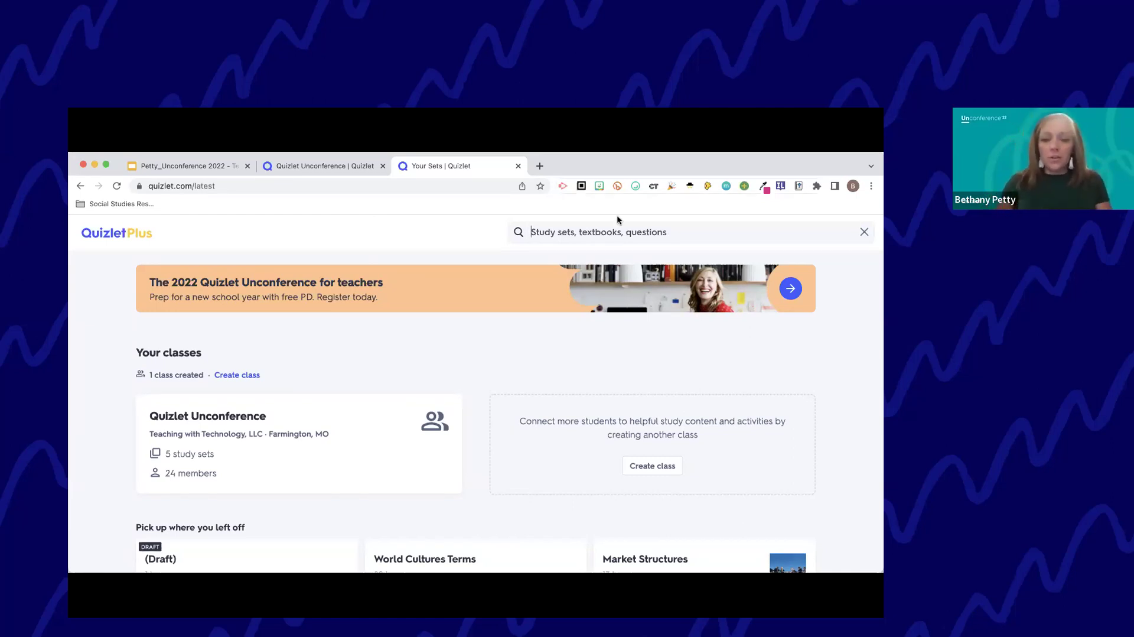
Step: Search Quizlet for the teacher's username and open the teacher's profile from the user results
text(Mrs_Petty)
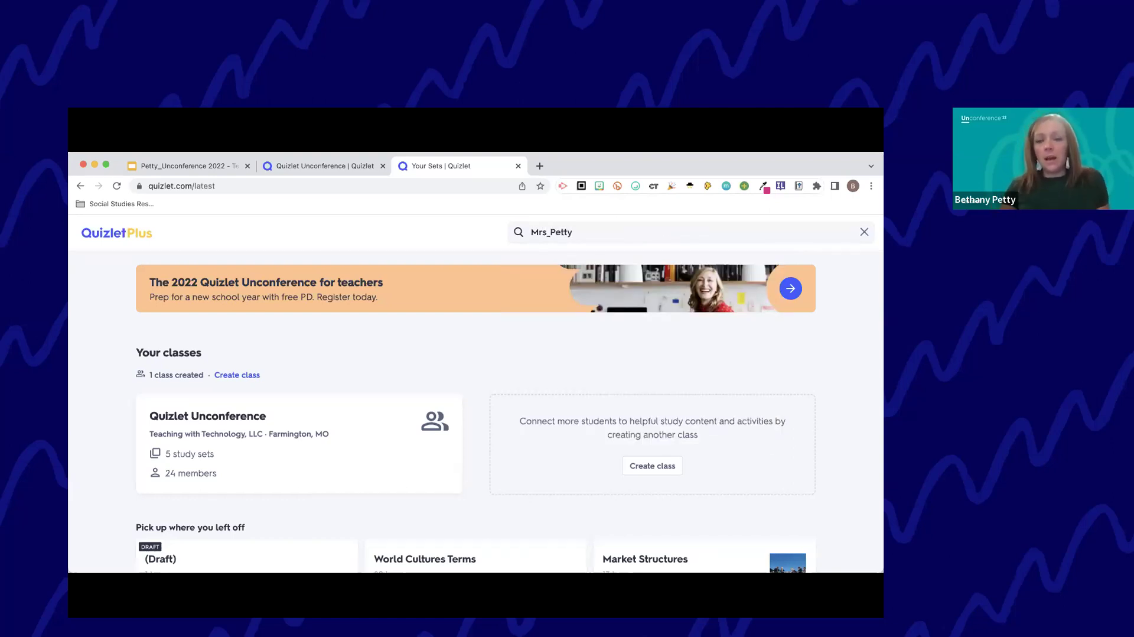
key(Return)
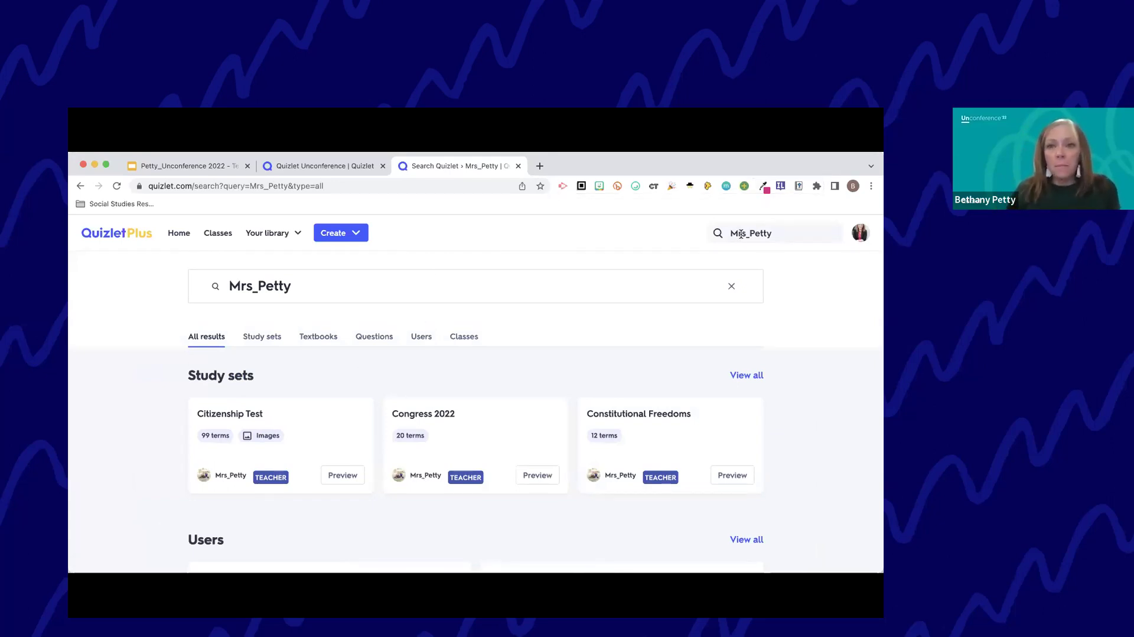
scroll(420, 277, down, 2)
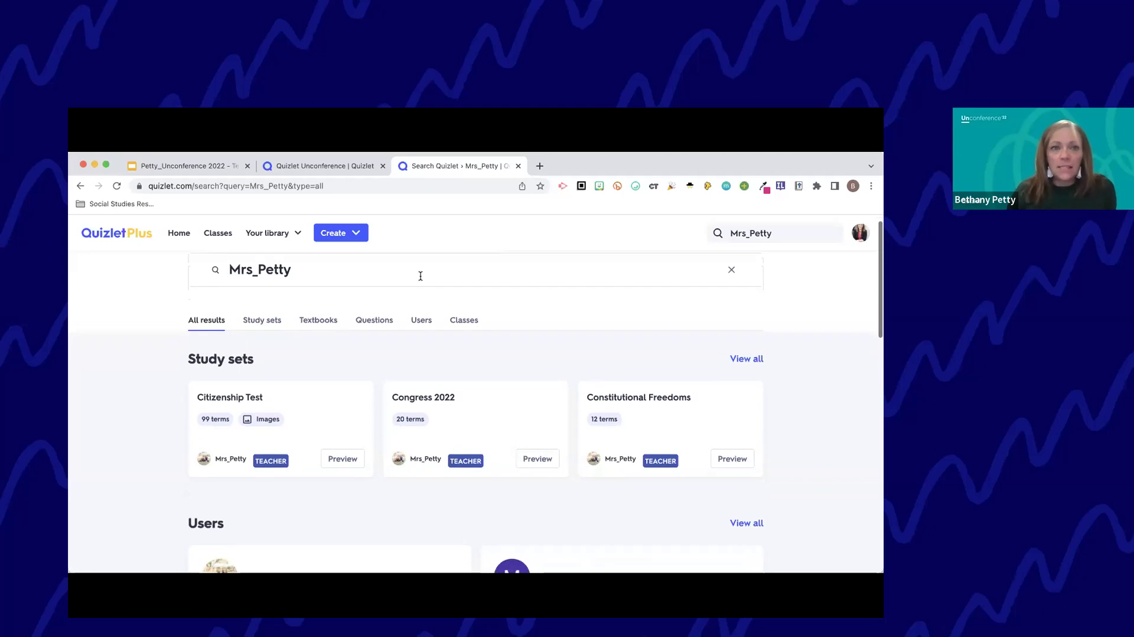
scroll(421, 277, up, 2)
click(421, 313)
click(227, 412)
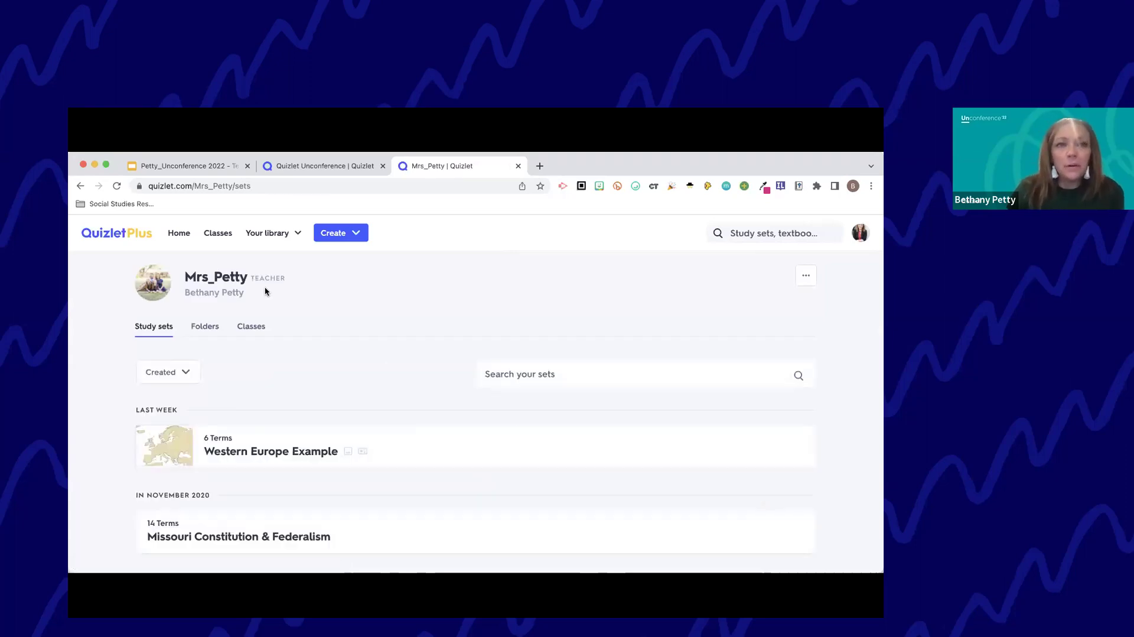
Step: Look through the list of study sets on the teacher's profile
drag(282, 282, 297, 286)
click(300, 271)
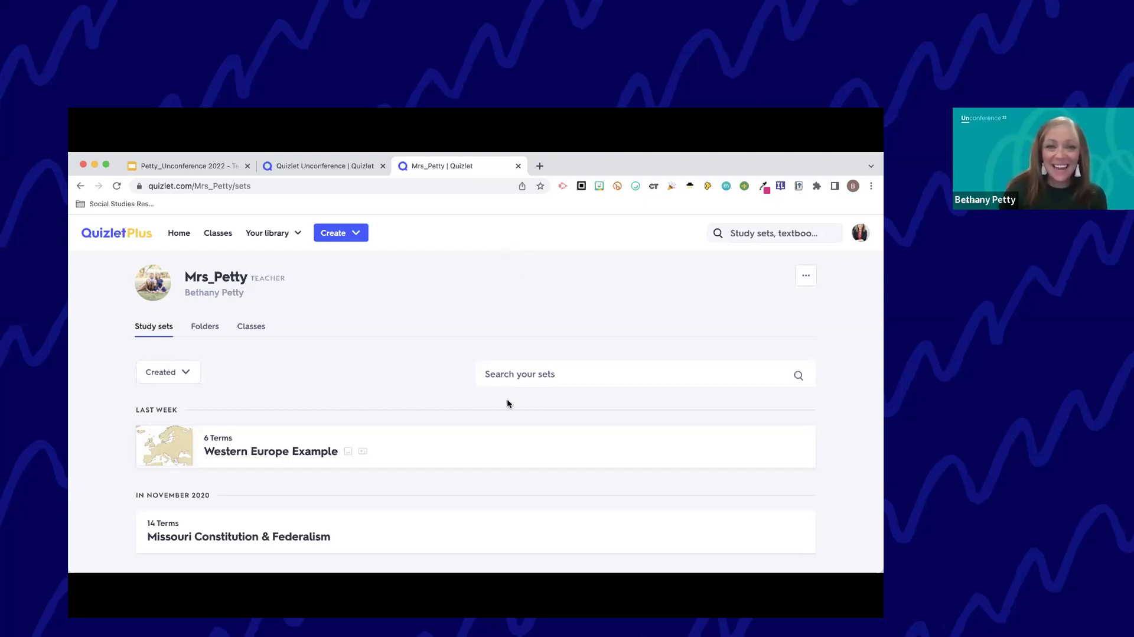
scroll(315, 532, down, 3)
scroll(307, 531, up, 3)
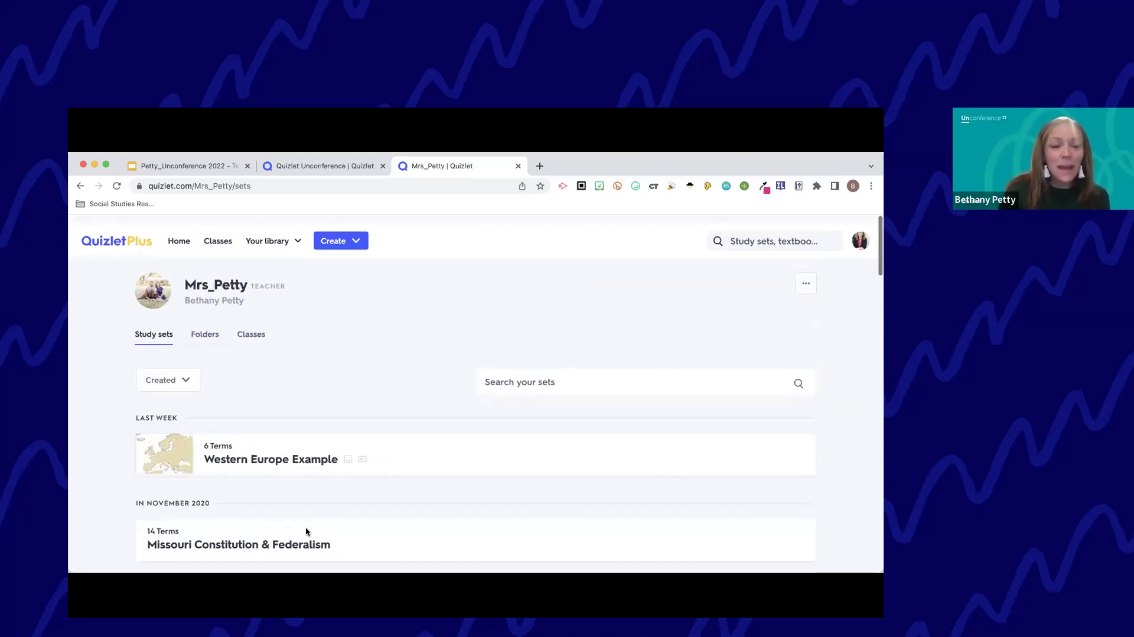
scroll(246, 512, down, 20)
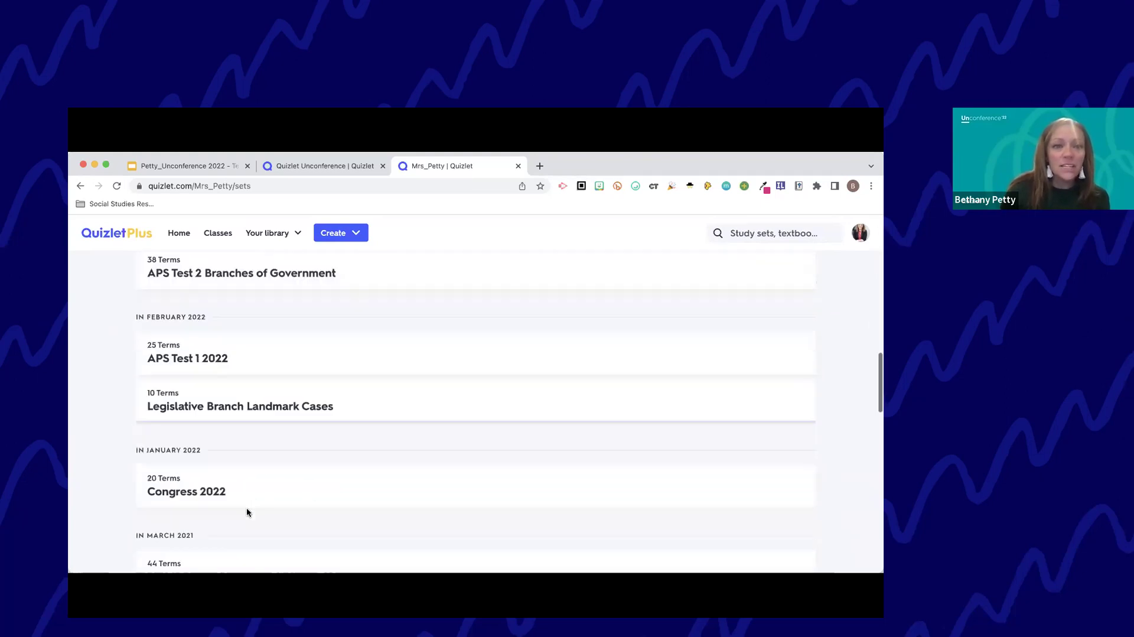
scroll(247, 511, down, 15)
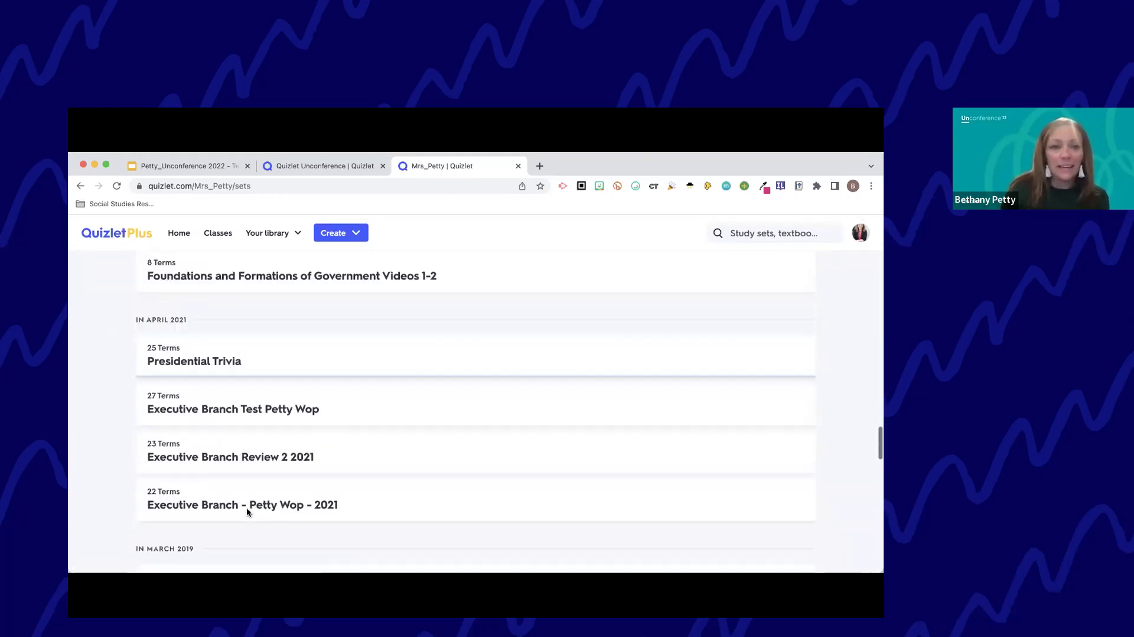
scroll(247, 509, up, 20)
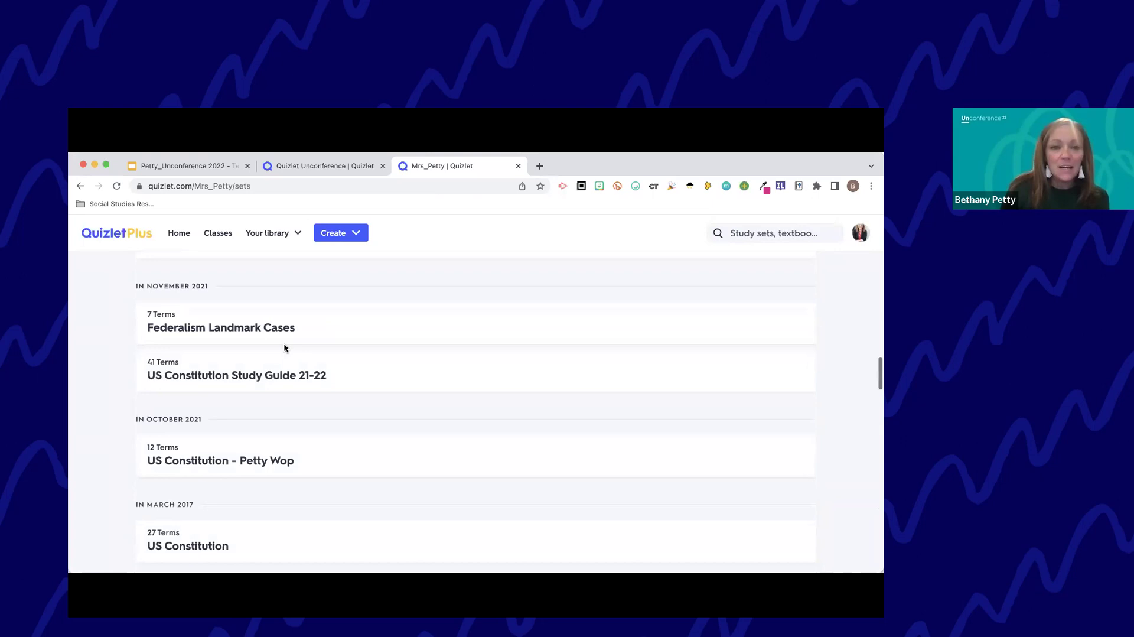
scroll(171, 425, down, 5)
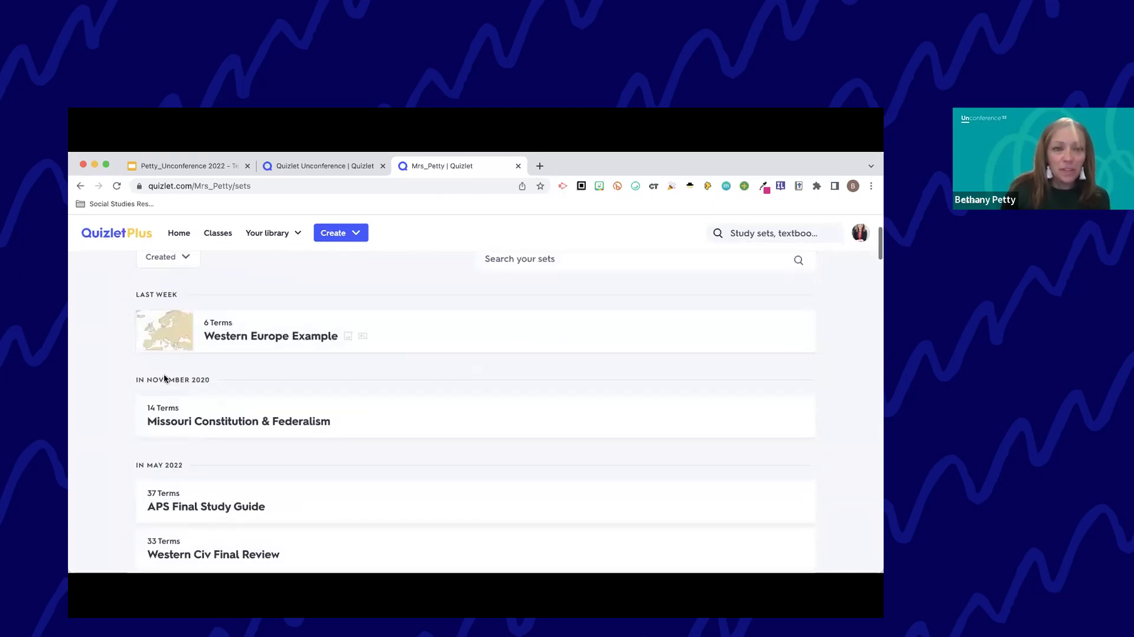
scroll(154, 487, down, 20)
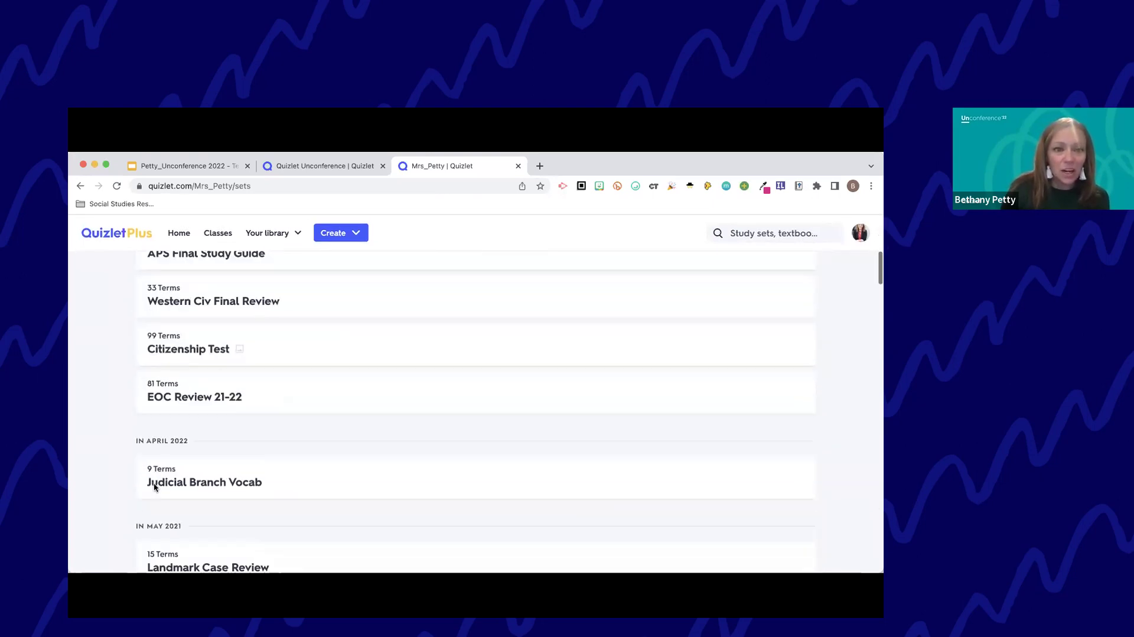
scroll(154, 486, down, 10)
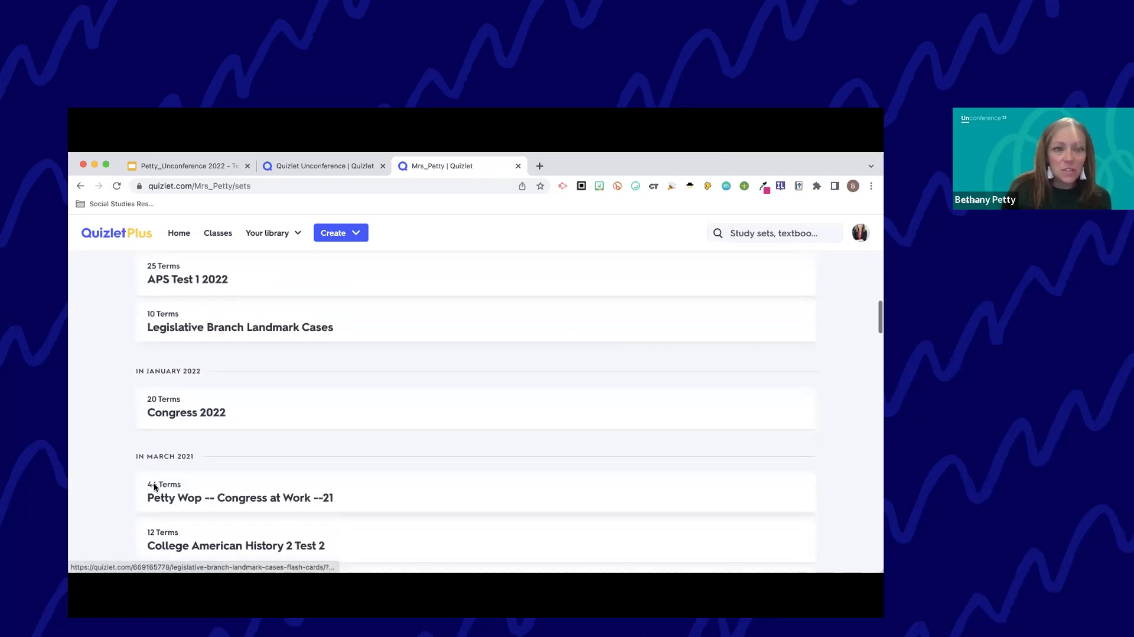
scroll(204, 462, down, 15)
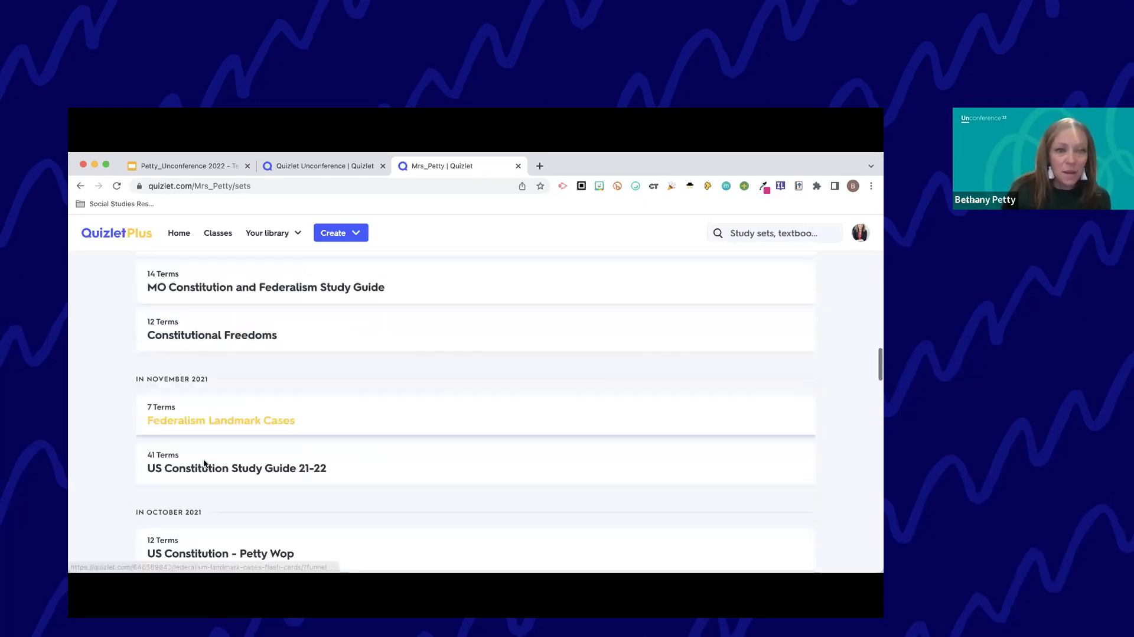
scroll(204, 462, down, 15)
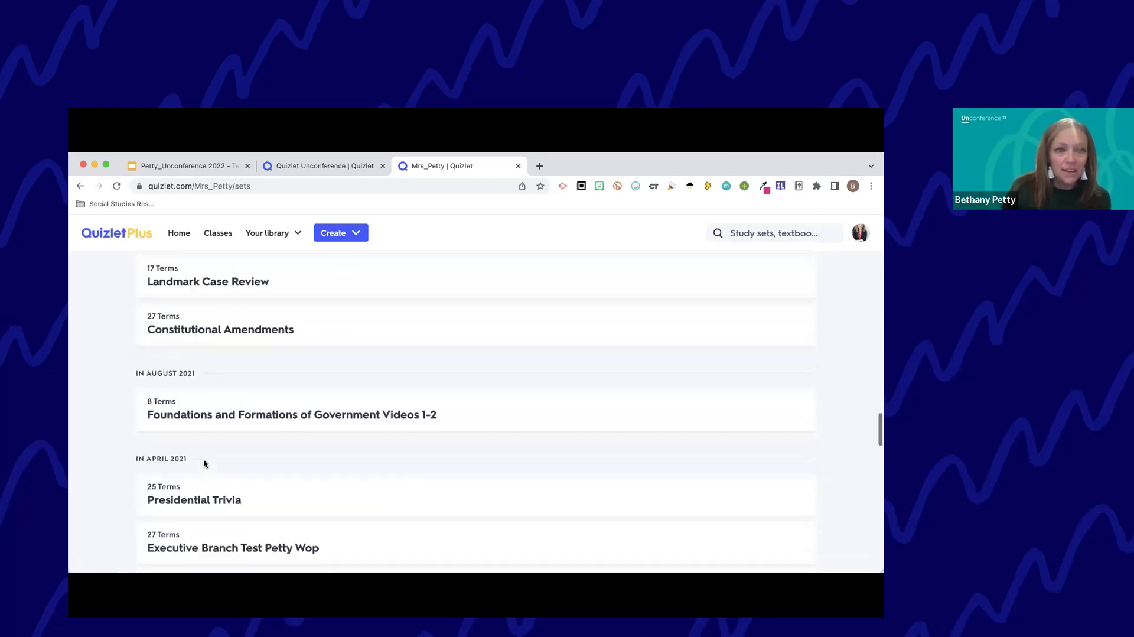
scroll(203, 463, down, 5)
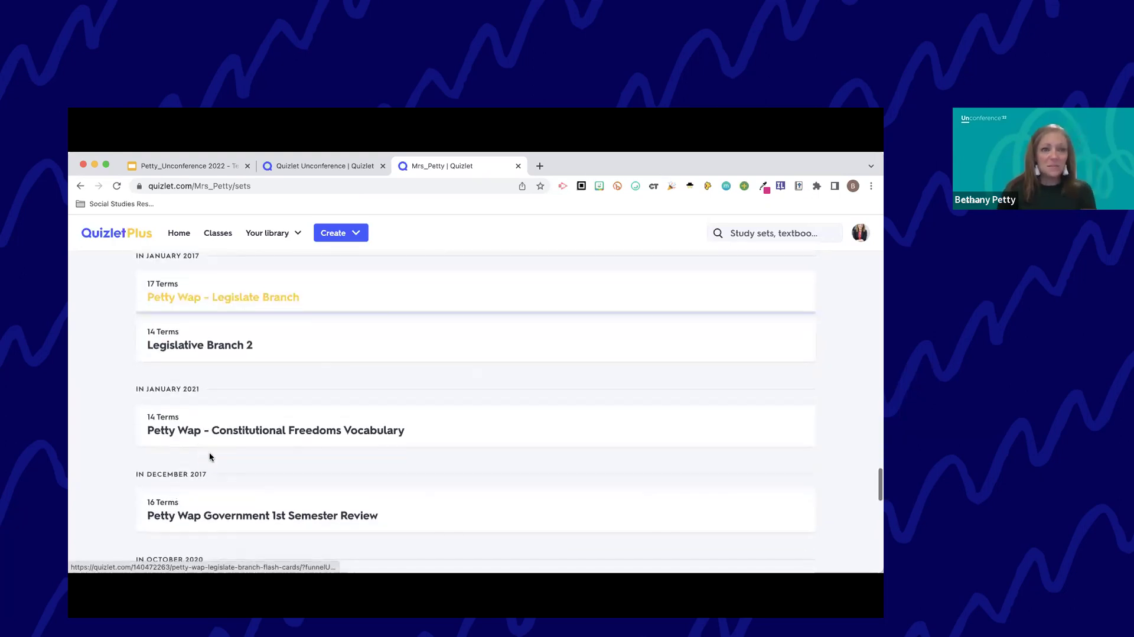
scroll(426, 377, up, 20)
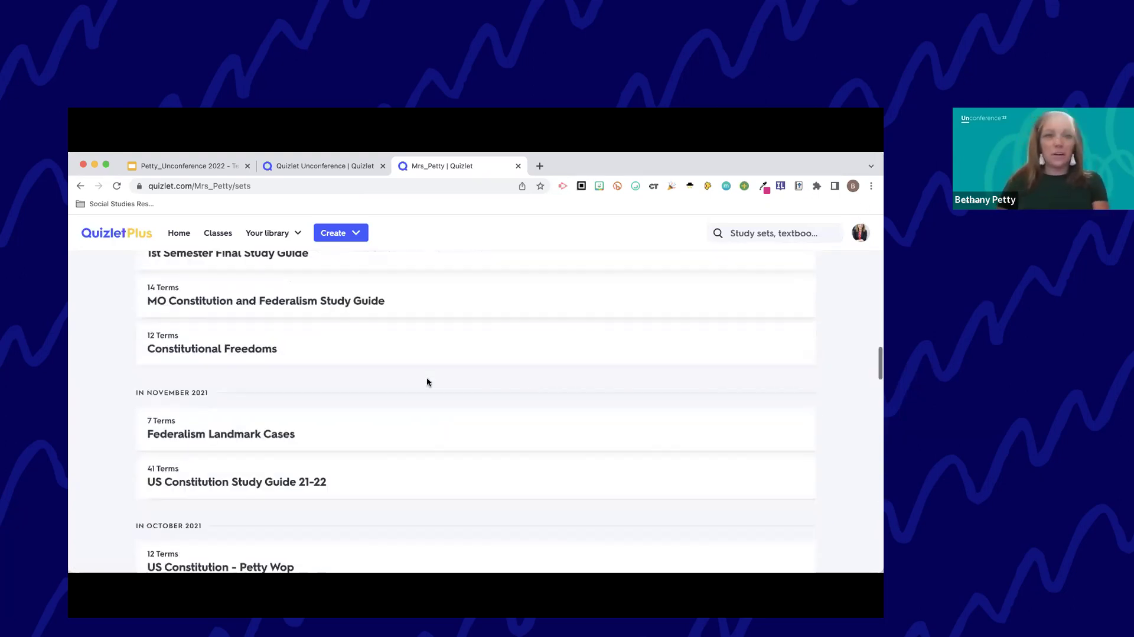
Step: Search for the teacher's username together with "amendments" and open the Constitutional Amendments set
click(774, 232)
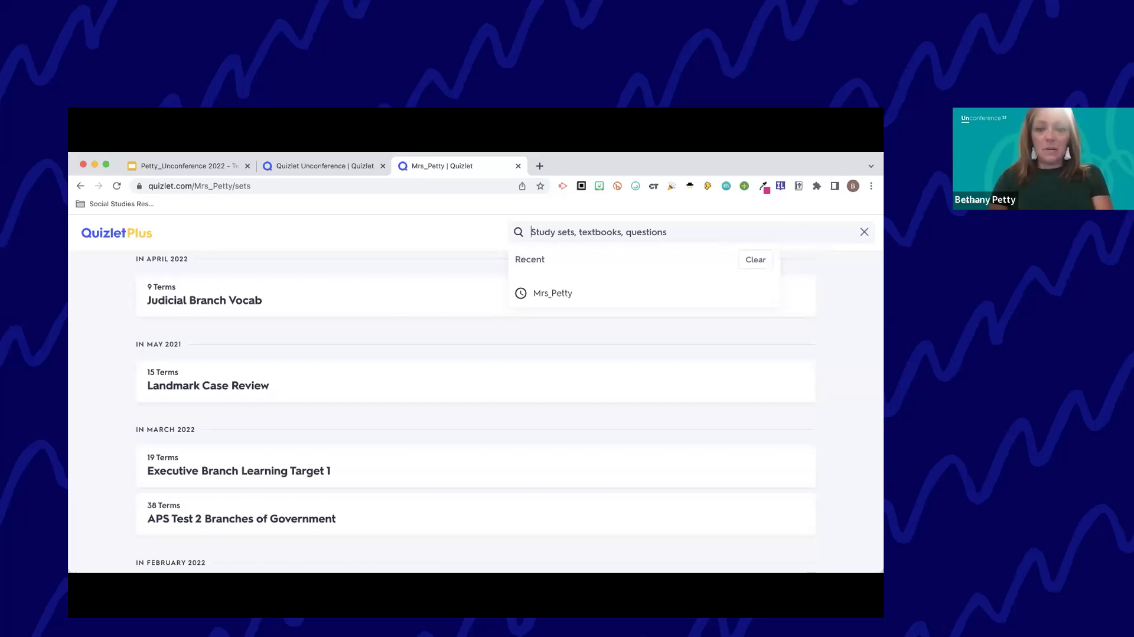
text(Mrs_Petty amendments)
key(Return)
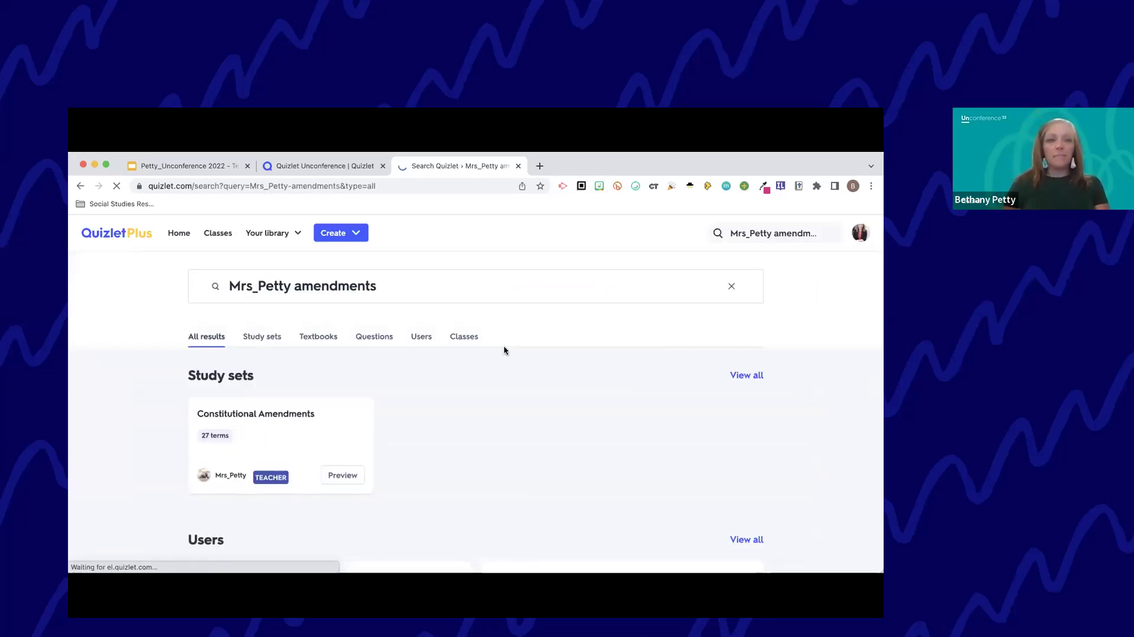
click(271, 438)
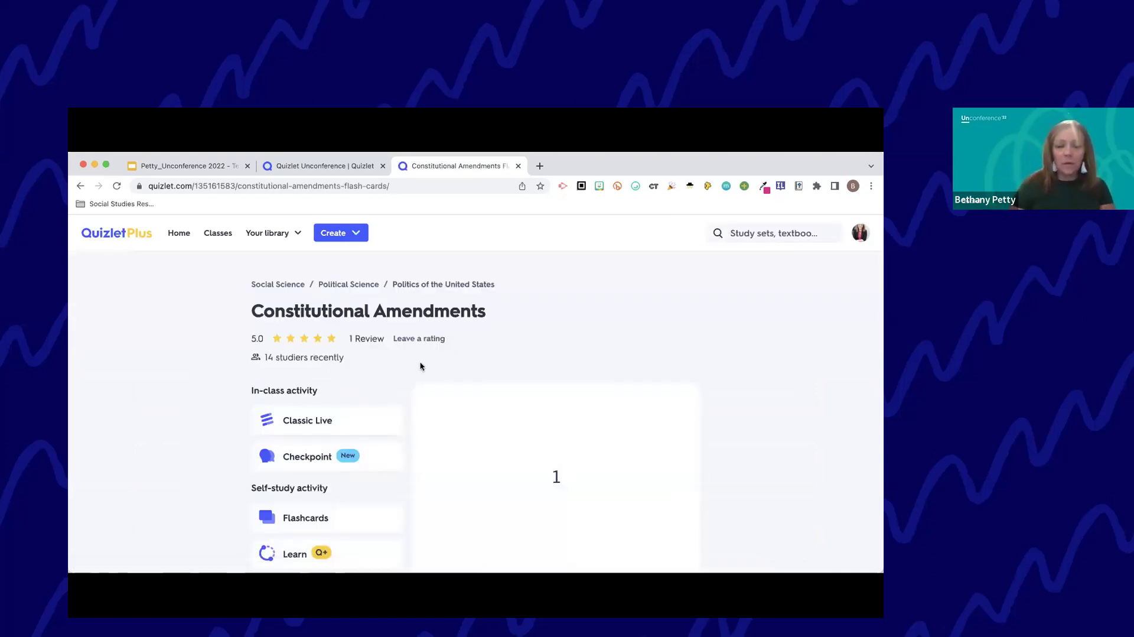
Step: Dismiss the tip about adding the set to a class and look through the Constitutional Amendments set's activities and terms
scroll(384, 363, down, 3)
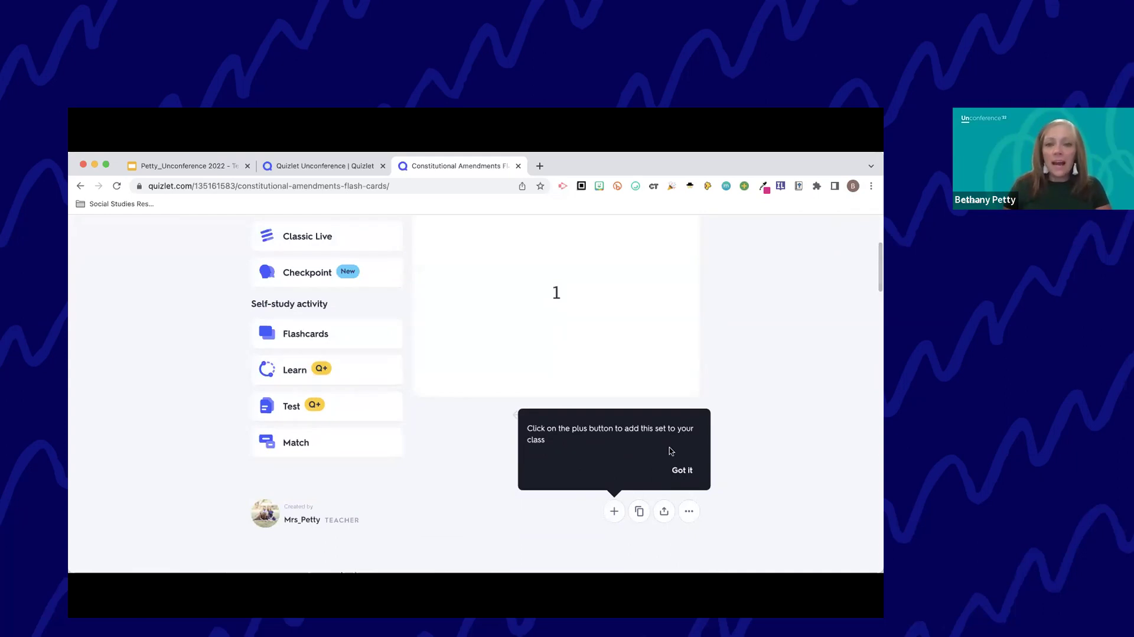
click(681, 470)
scroll(253, 248, down, 2)
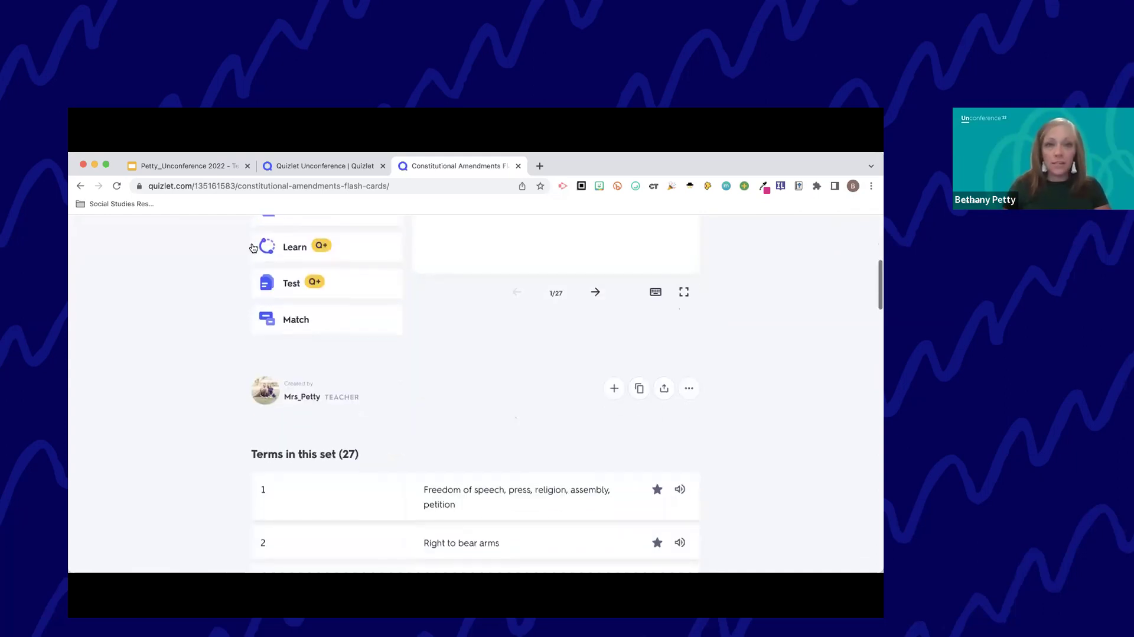
scroll(380, 278, down, 4)
scroll(380, 279, up, 10)
scroll(466, 349, down, 2)
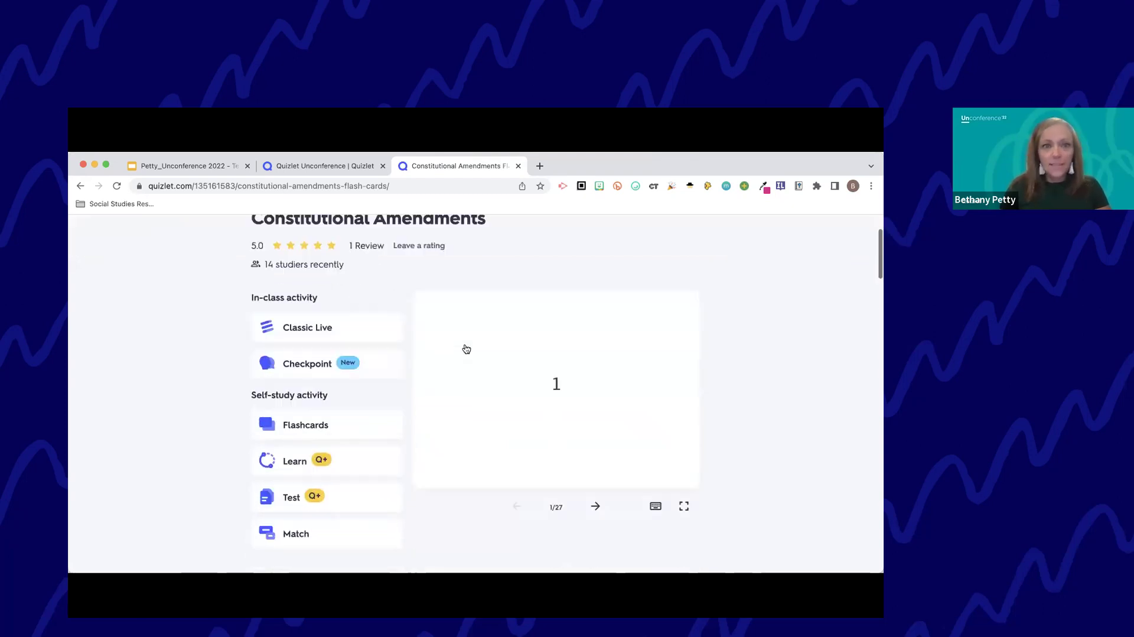
Step: Start adding the Constitutional Amendments set to a class and dismiss the introductory pop-up
scroll(467, 349, down, 3)
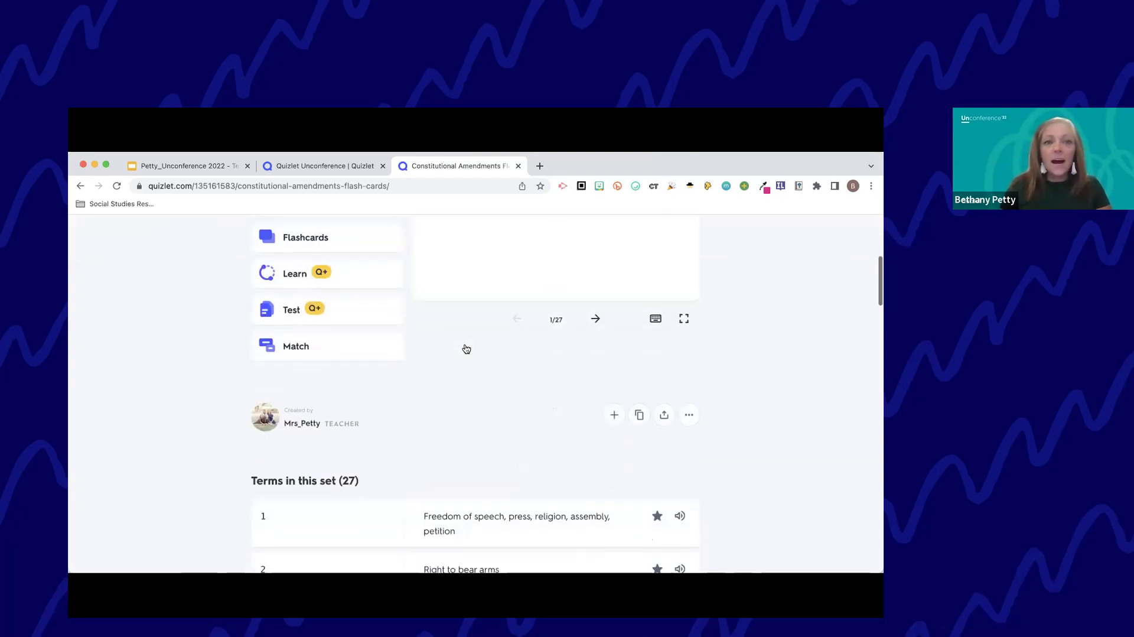
click(615, 417)
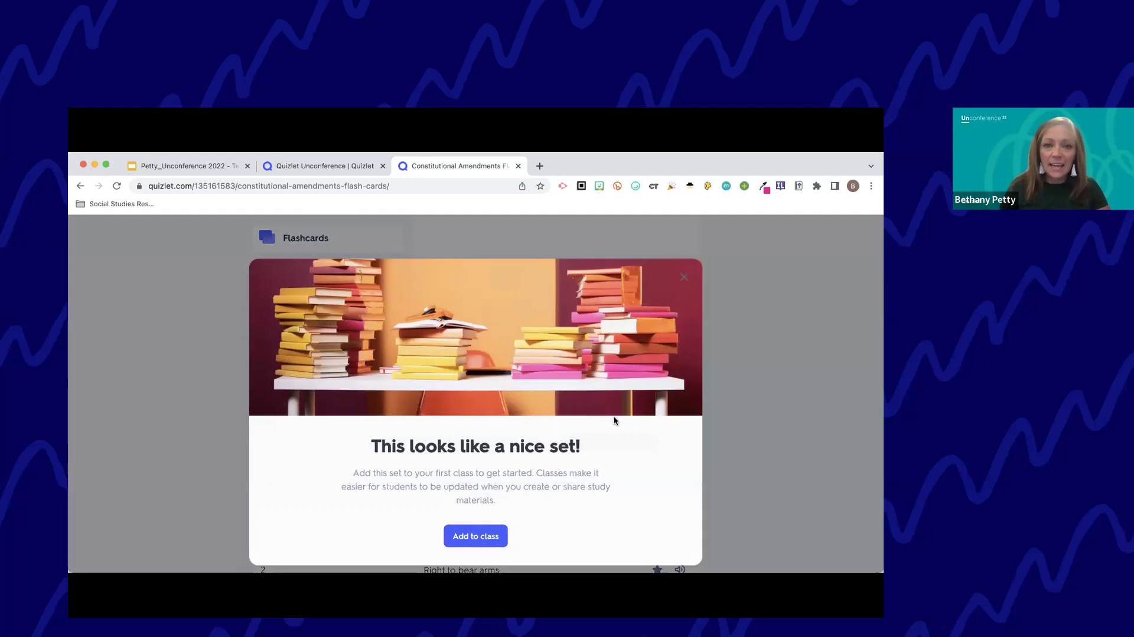
click(684, 277)
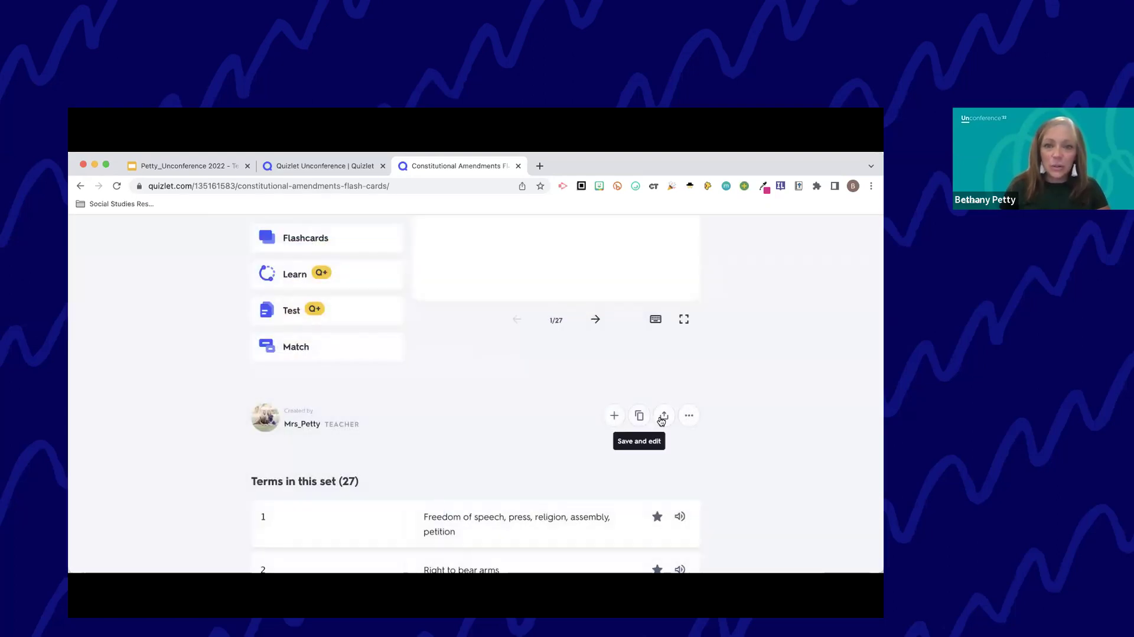
Step: Open an editable copy of the Constitutional Amendments set to view its terms, and return to the original set
scroll(660, 419, down, 3)
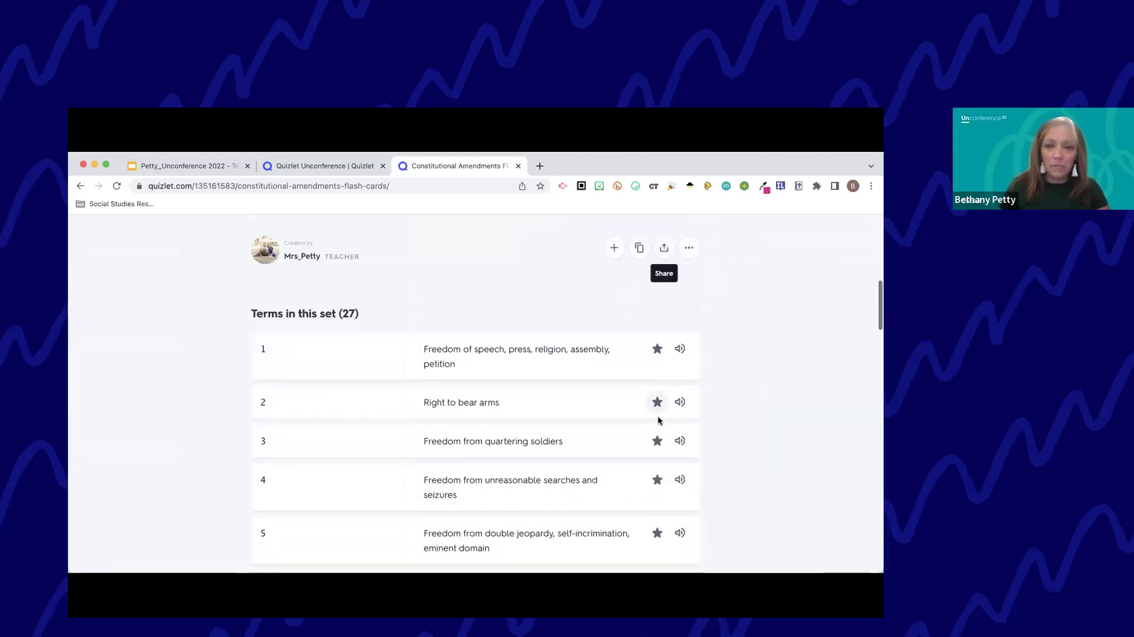
scroll(643, 314, up, 1)
click(643, 318)
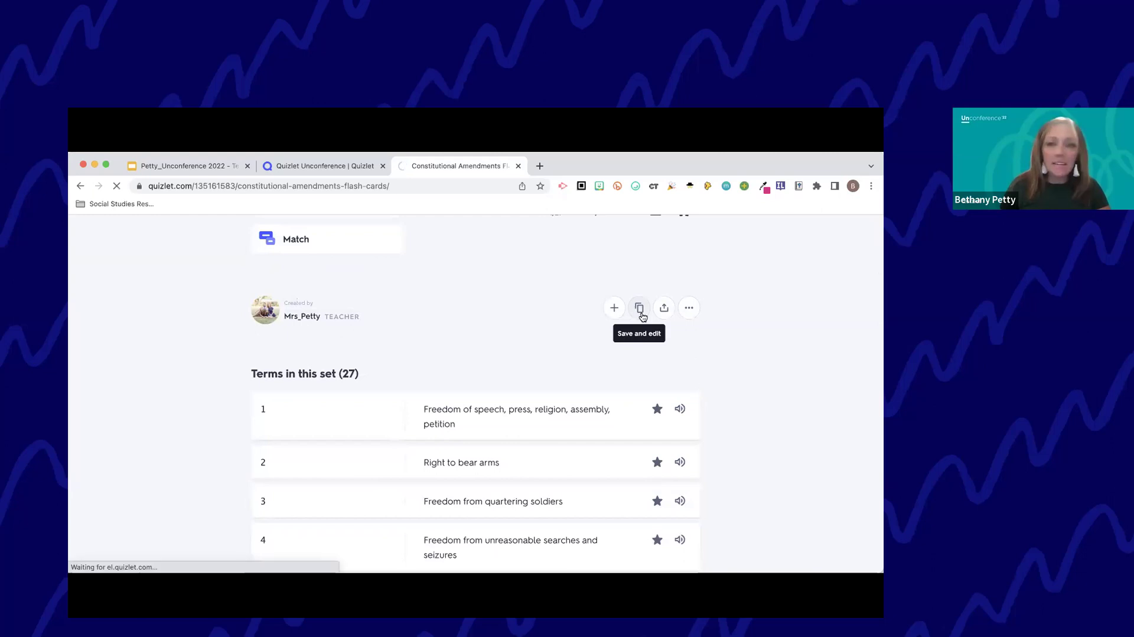
scroll(643, 317, down, 3)
scroll(642, 318, down, 4)
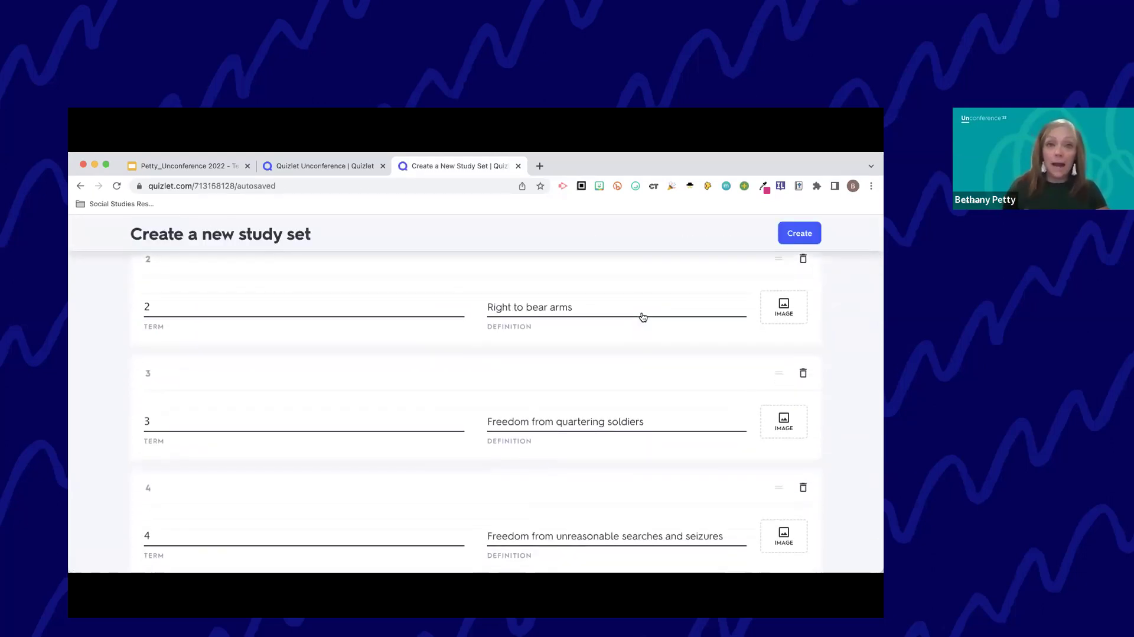
click(80, 187)
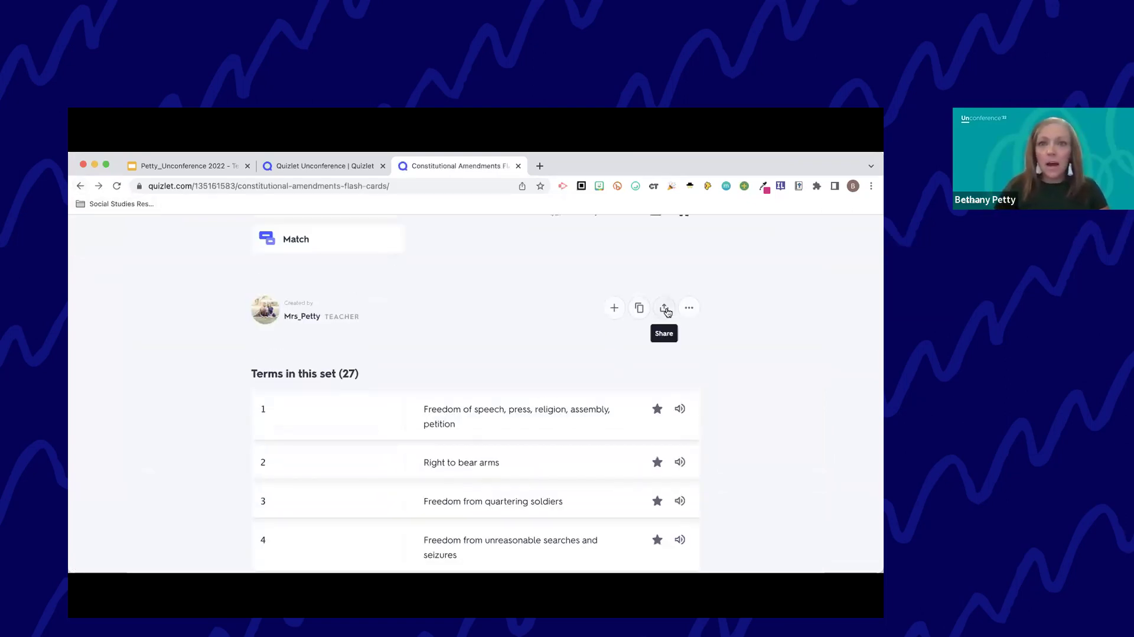
Step: Look through the ways to share the set and its additional options such as Print, Combine, Export and Embed
click(664, 309)
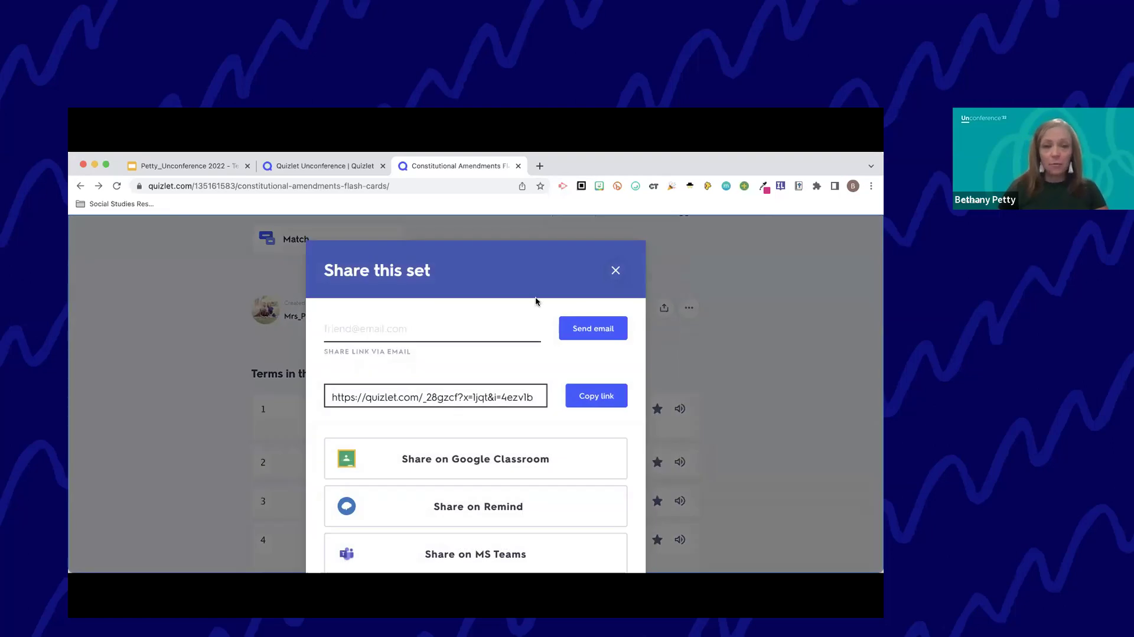
click(464, 335)
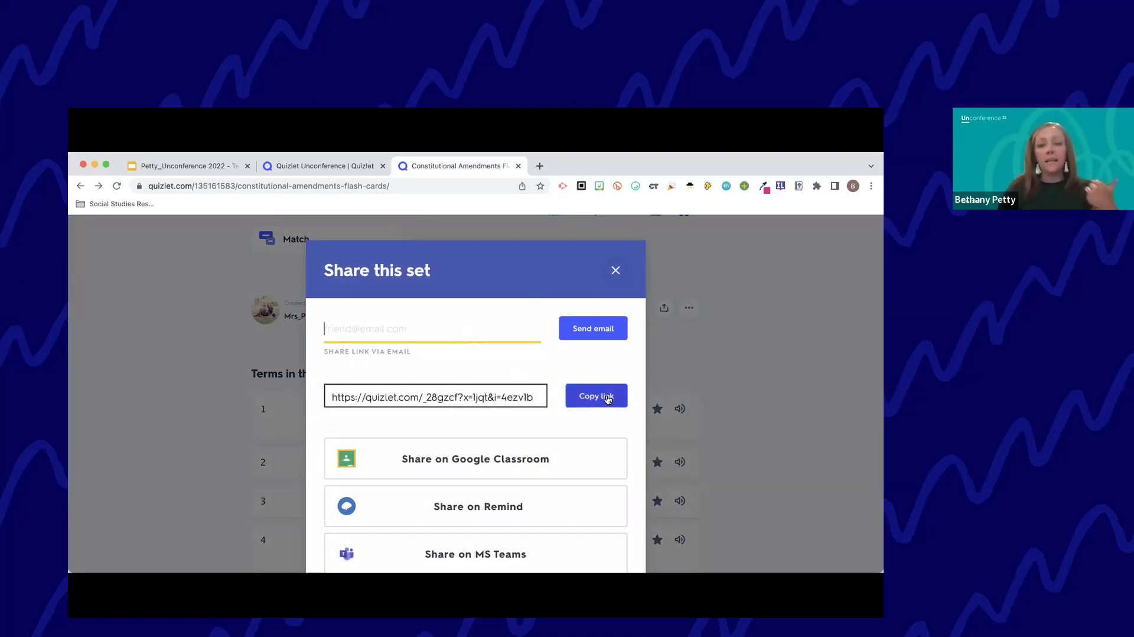
scroll(488, 466, down, 1)
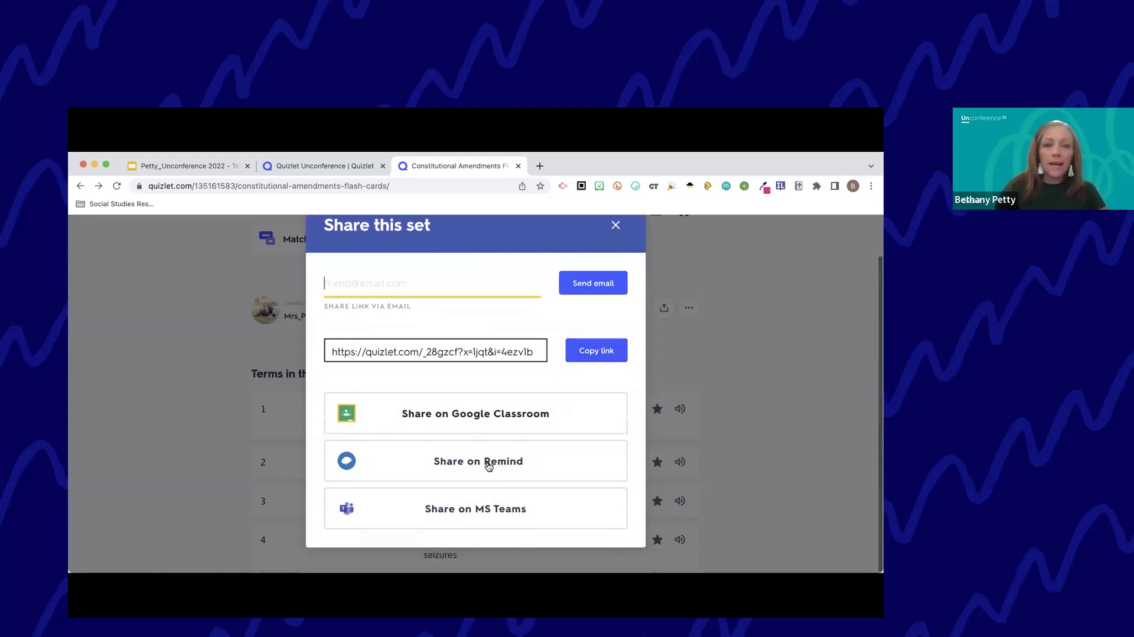
scroll(490, 467, down, 1)
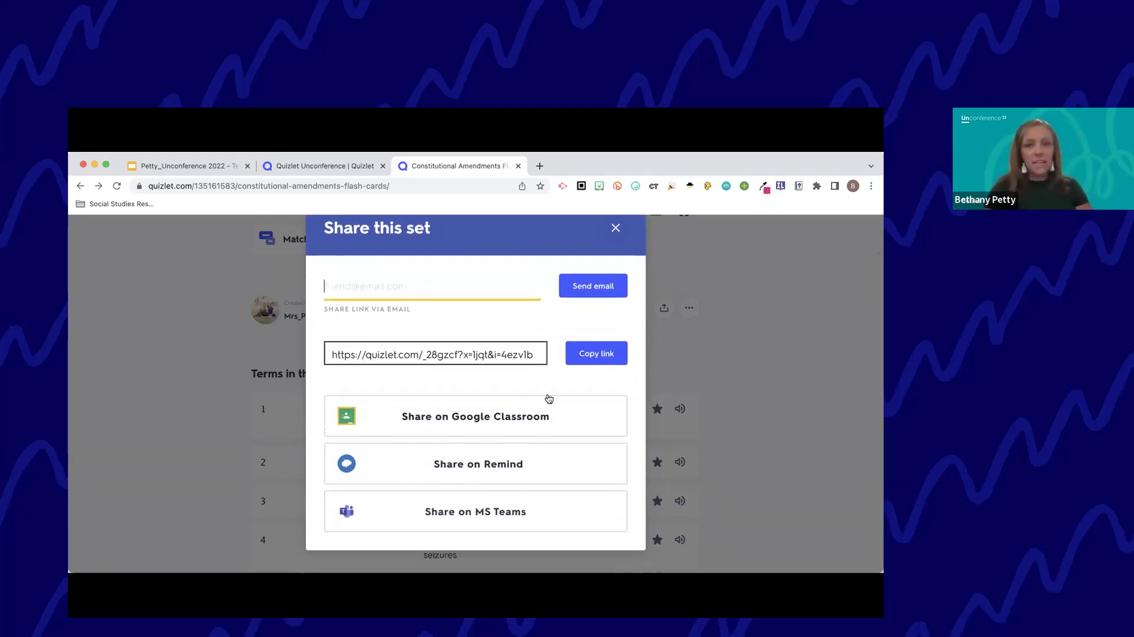
click(616, 228)
click(689, 307)
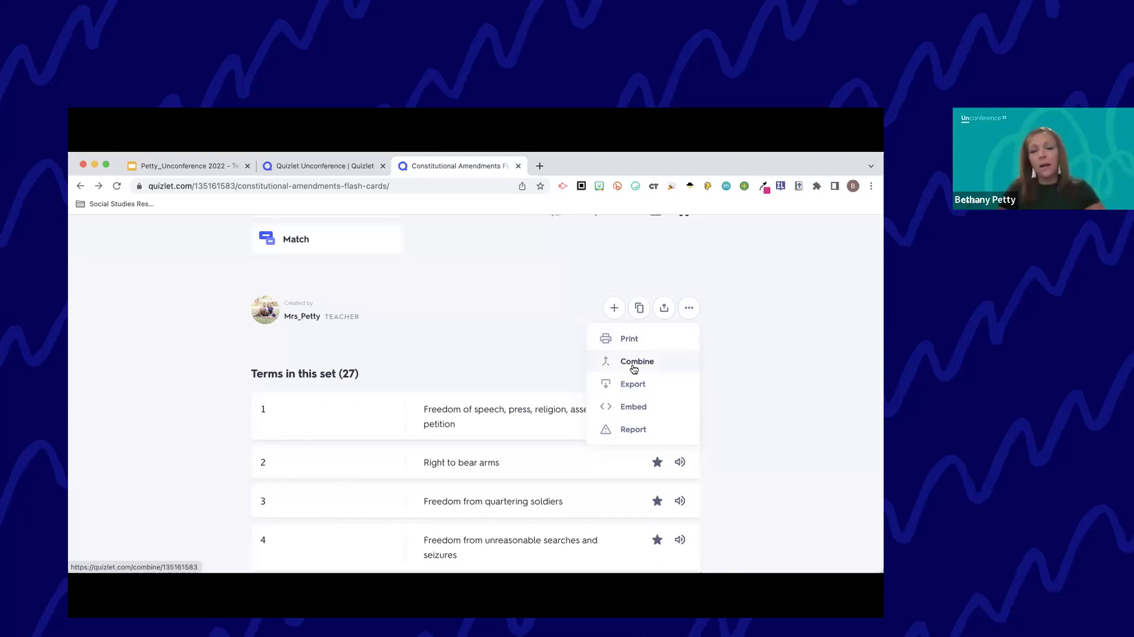
click(564, 340)
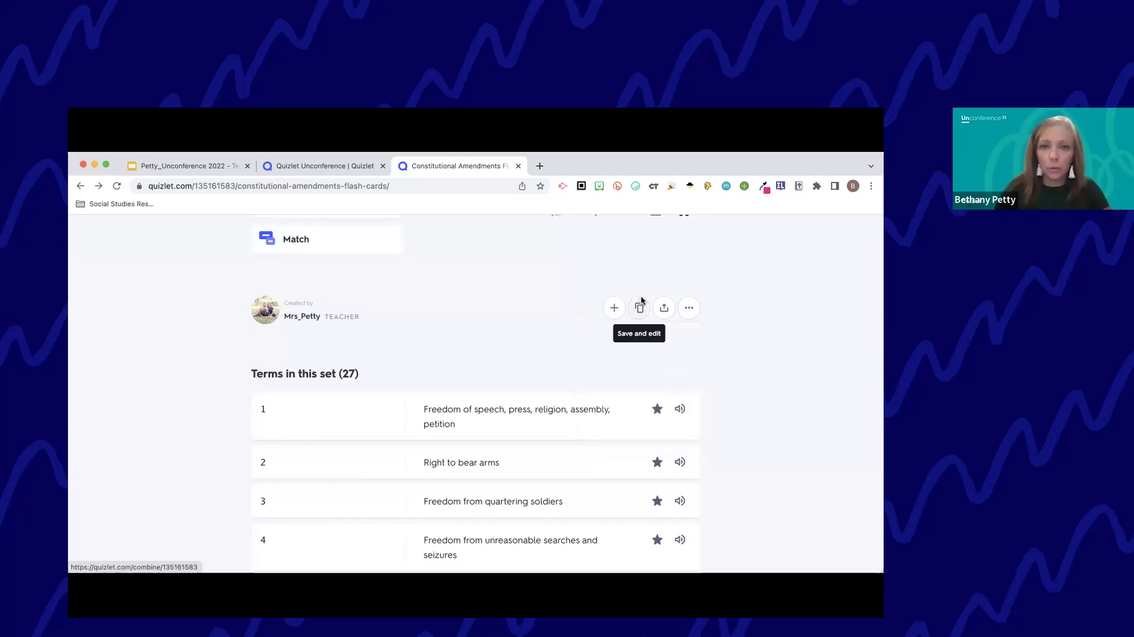
Step: Add the Constitutional Amendments set to the Quizlet Unconference class and close the dialog
click(613, 312)
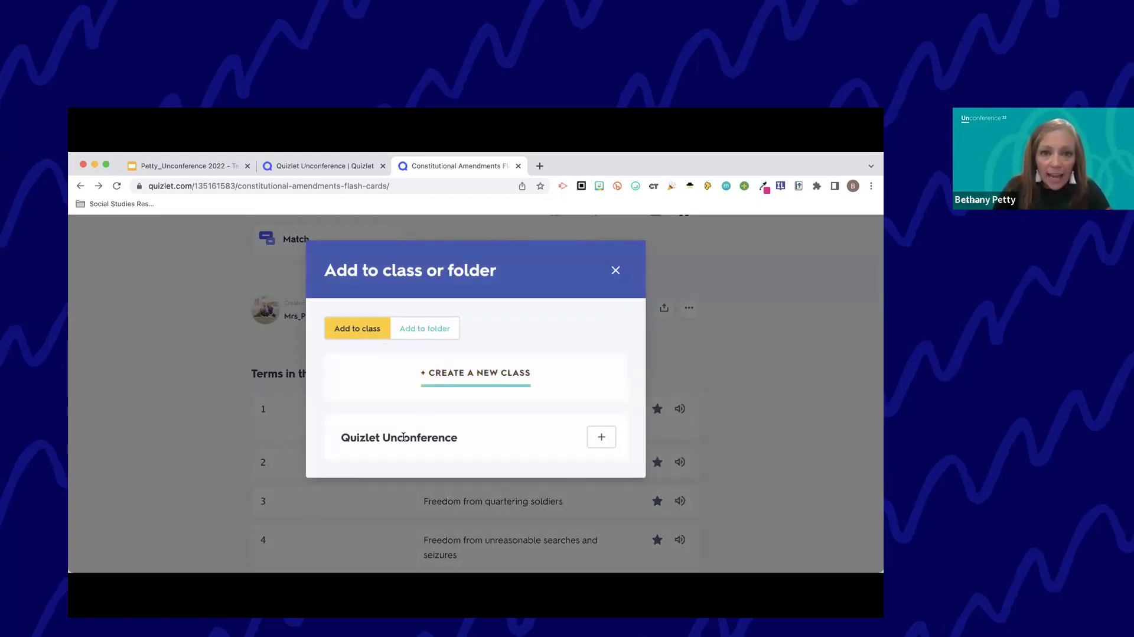
click(602, 440)
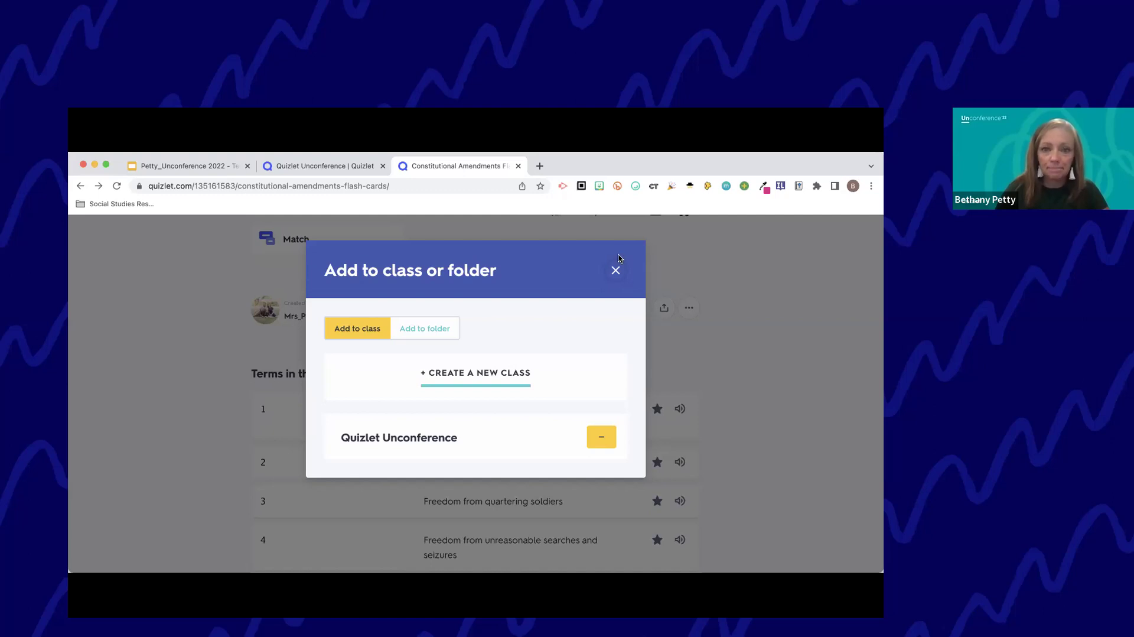
click(615, 270)
scroll(183, 354, up, 5)
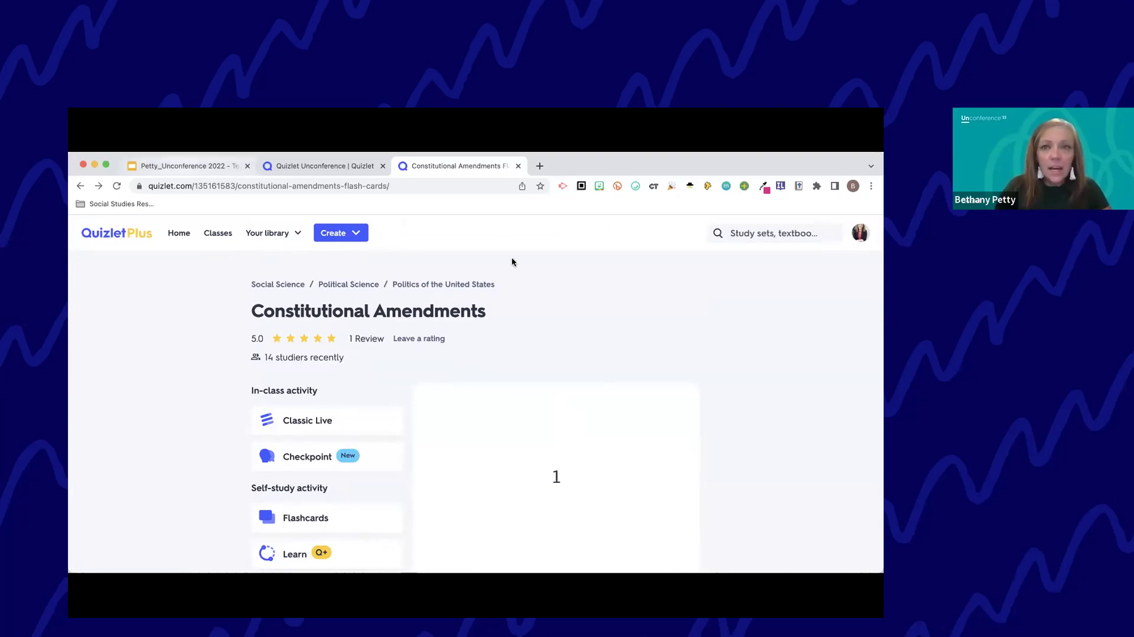
Step: Switch to the Google Slides presentation and show slide 10, "Be Creative!"
click(152, 165)
scroll(147, 474, down, 3)
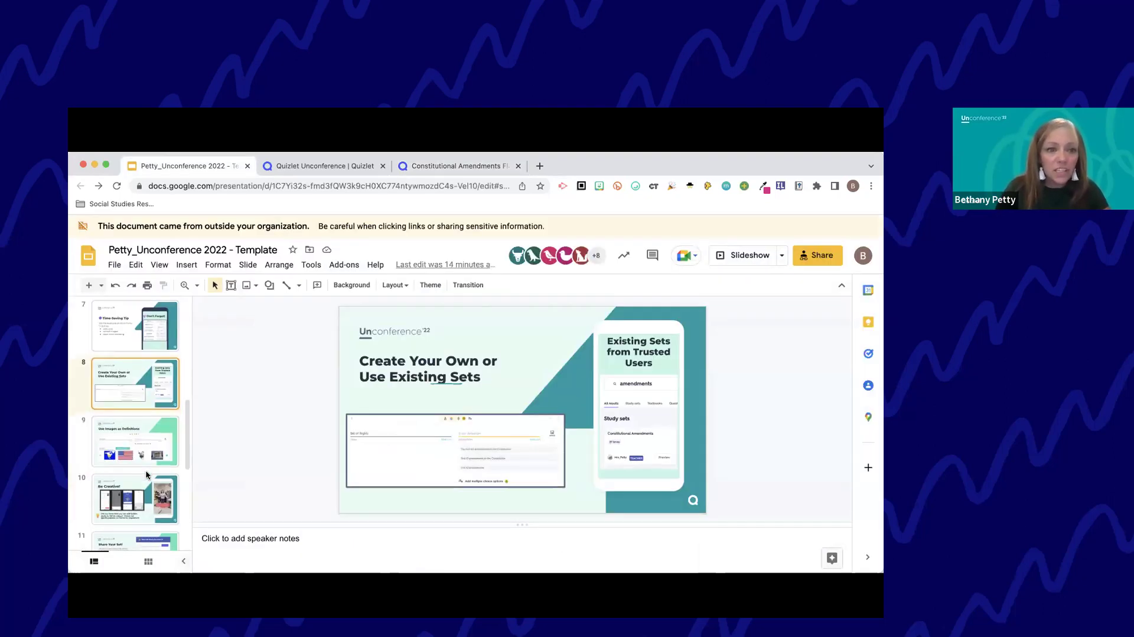
scroll(151, 449, down, 2)
click(151, 450)
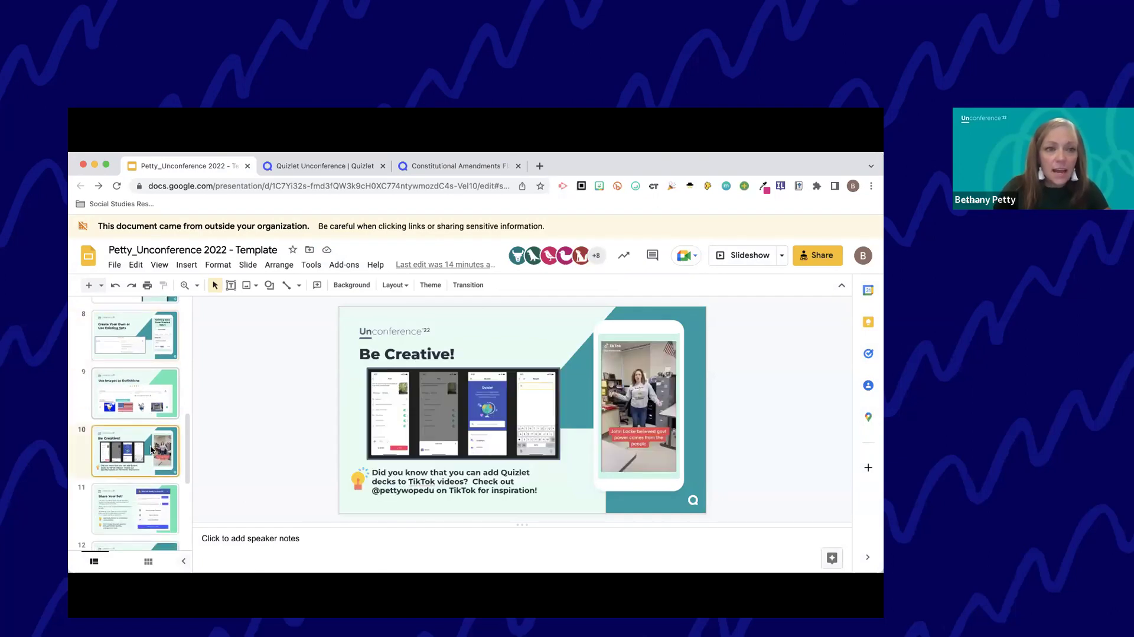